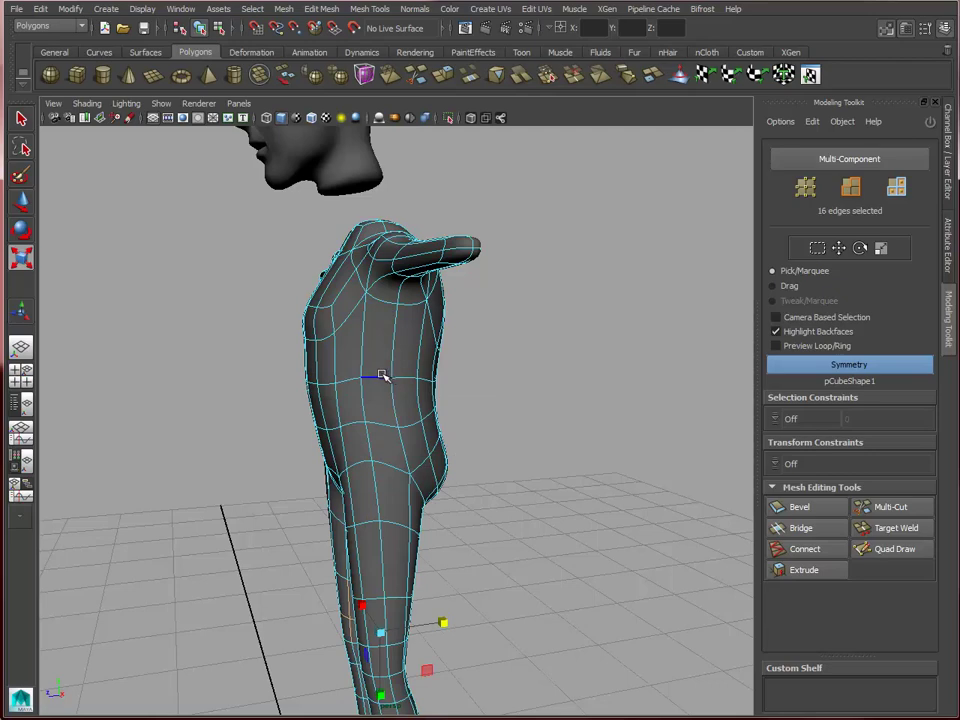
# Scale the torso's selected edge loop narrower from front to back in the side view, using soft selection
pyautogui.keyDown('alt'); pyautogui.moveTo(485, 402); pyautogui.dragTo(484, 385); pyautogui.keyUp('alt')
pyautogui.press('space')
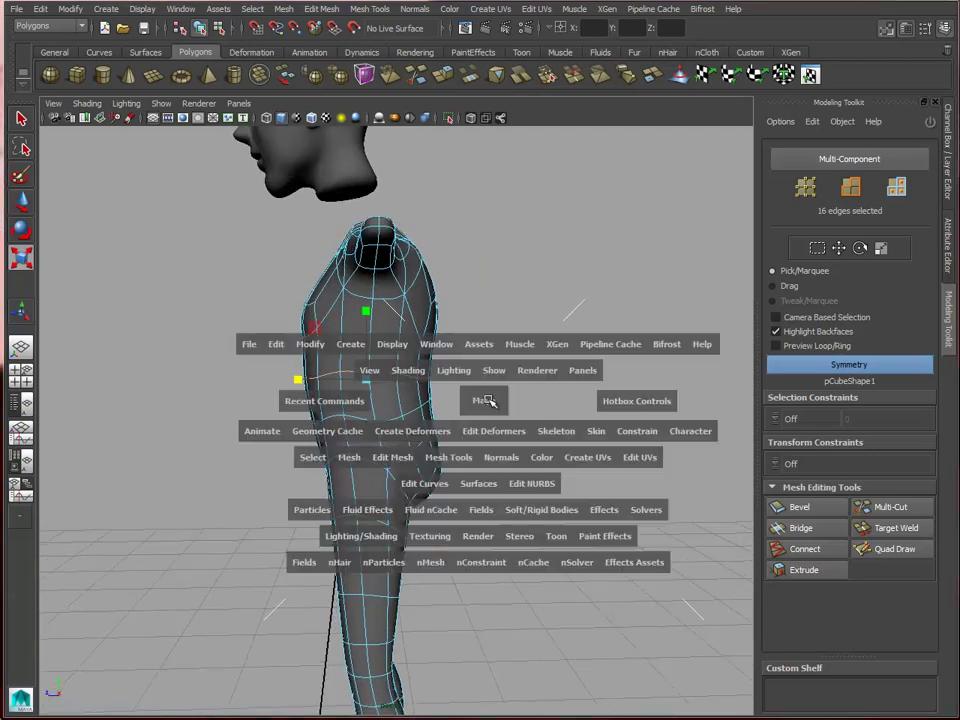
pyautogui.press('space')
pyautogui.scroll(5, 505, 495)
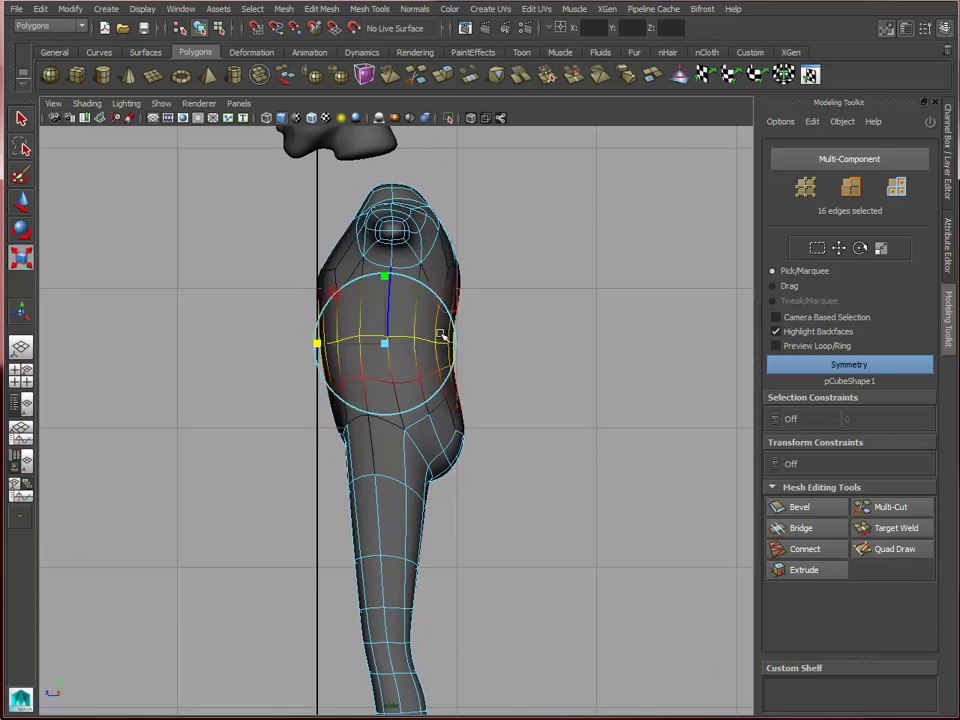
pyautogui.moveTo(441, 336); pyautogui.dragTo(518, 334)
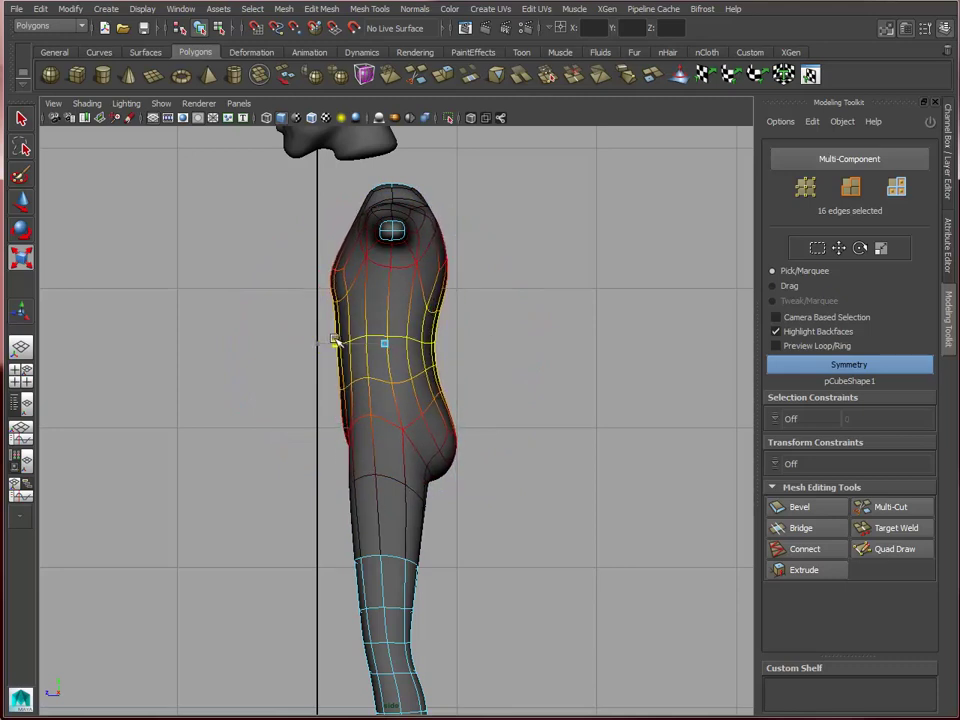
pyautogui.click(492, 414)
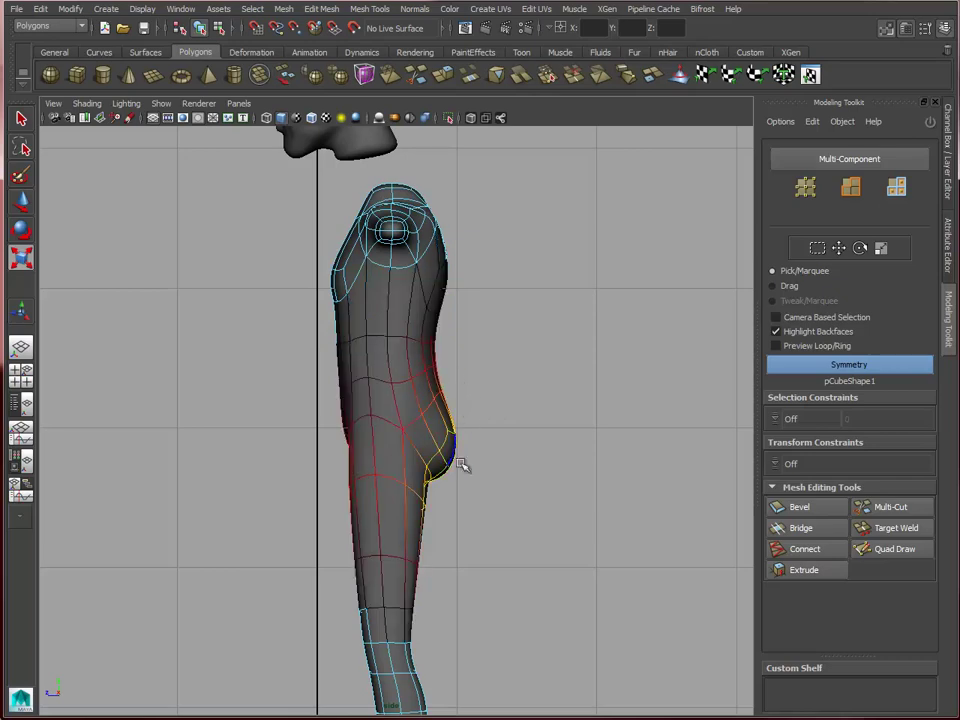
# Examine the torso's side profile from head to hips with the whole body mesh selected
pyautogui.scroll(2, 463, 462)
pyautogui.keyDown('alt'); pyautogui.moveTo(455, 437); pyautogui.dragTo(452, 394, button='middle'); pyautogui.keyUp('alt')
pyautogui.scroll(2, 480, 400)
pyautogui.keyDown('alt'); pyautogui.moveTo(416, 184); pyautogui.dragTo(435, 386, button='middle'); pyautogui.keyUp('alt')
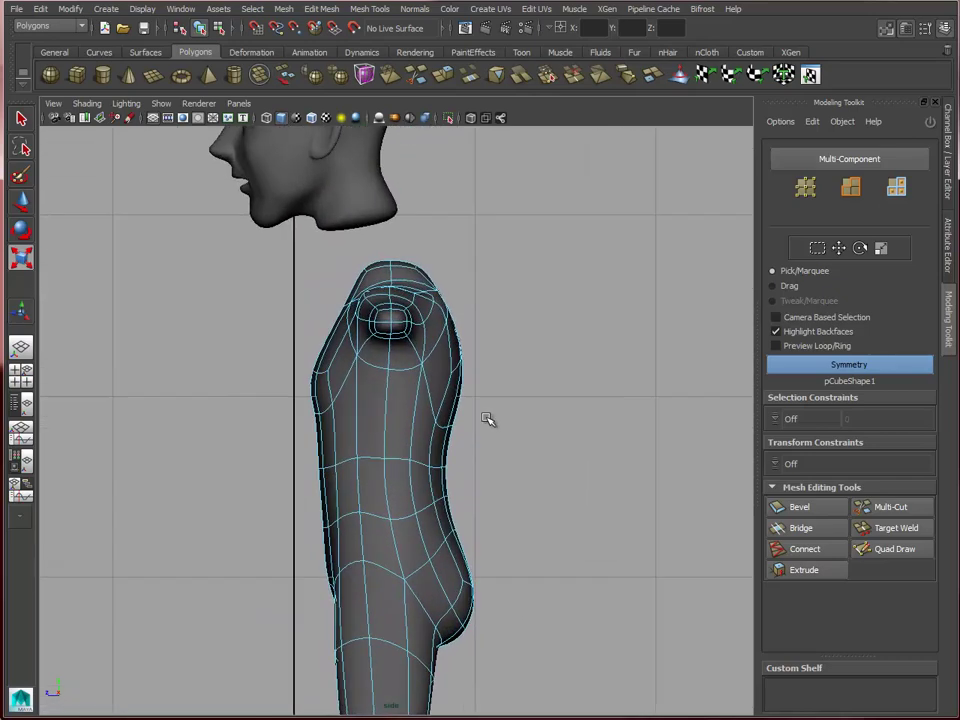
pyautogui.moveTo(409, 383); pyautogui.dragTo(484, 355, button='right')
pyautogui.click(437, 369)
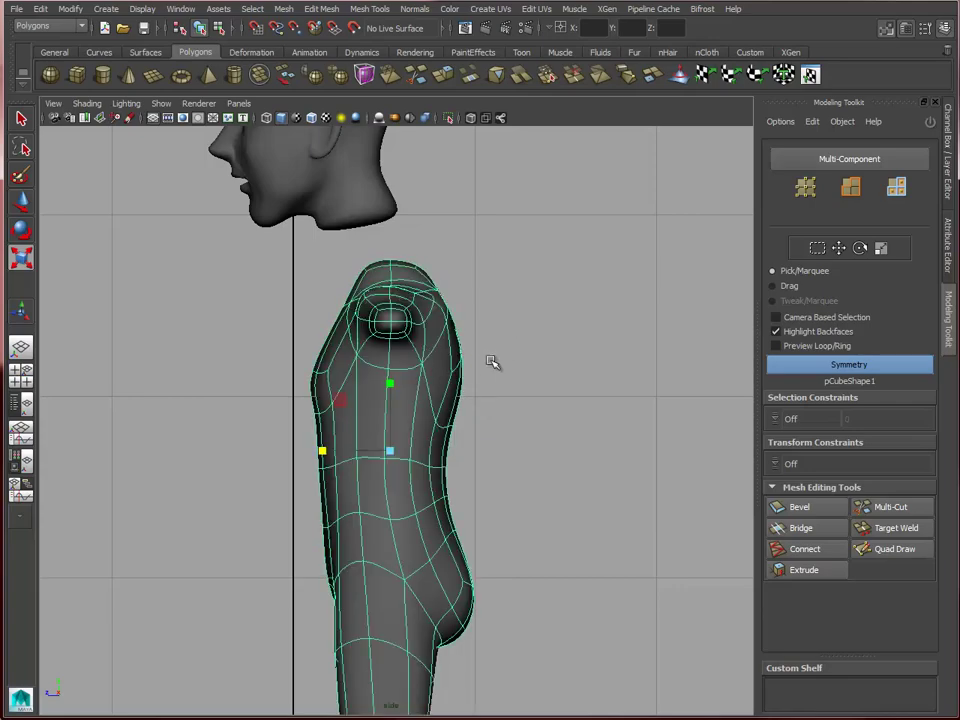
pyautogui.keyDown('alt'); pyautogui.moveTo(502, 378); pyautogui.dragTo(506, 413, button='middle'); pyautogui.keyUp('alt')
pyautogui.scroll(1, 507, 380)
pyautogui.press('space')
pyautogui.press('space')
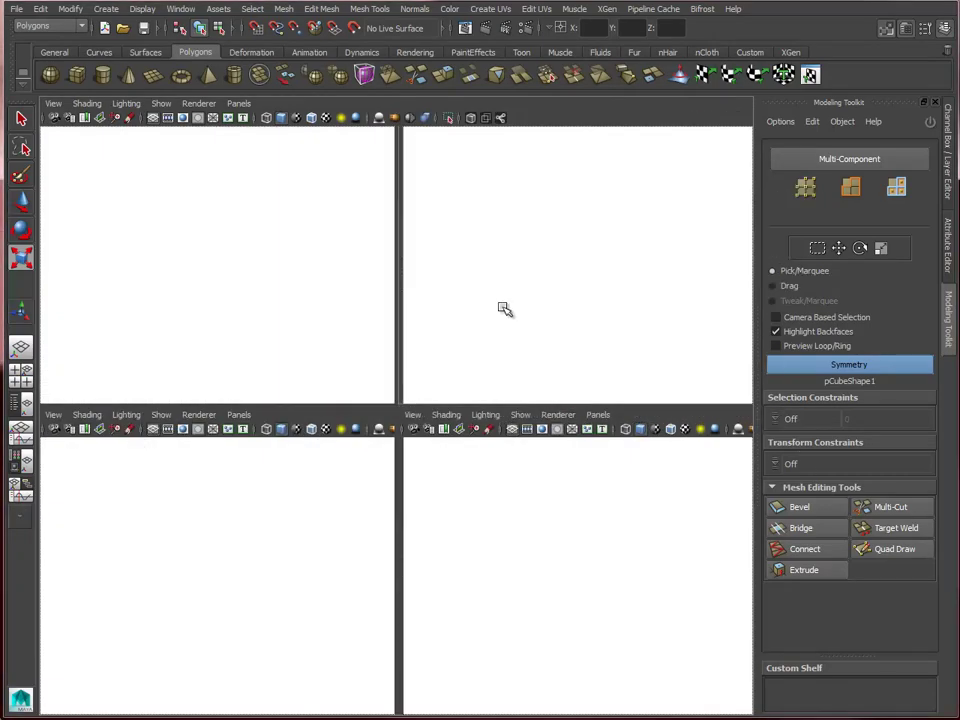
# Reposition the mirrored vertices around the front of the shoulders and armpits in the perspective view
pyautogui.keyDown('alt'); pyautogui.moveTo(505, 309); pyautogui.dragTo(581, 386); pyautogui.keyUp('alt')
pyautogui.keyDown('alt'); pyautogui.moveTo(521, 268); pyautogui.dragTo(426, 285); pyautogui.keyUp('alt')
pyautogui.moveTo(426, 285); pyautogui.dragTo(383, 283, button='right')
pyautogui.click(383, 283)
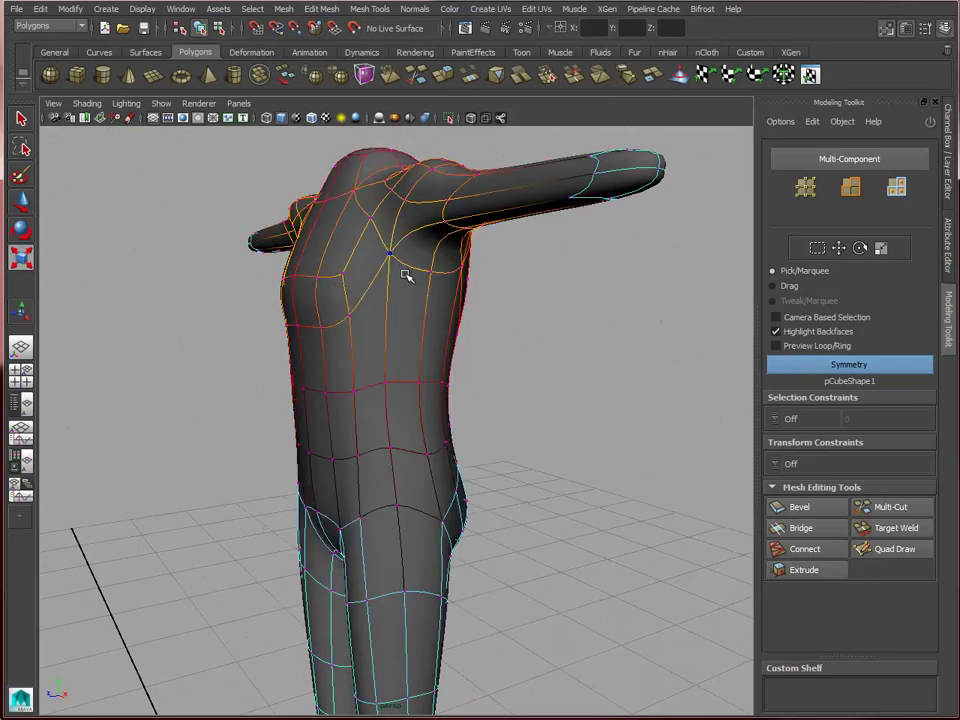
pyautogui.moveTo(403, 271)
pyautogui.keyDown('alt'); pyautogui.mouseDown()
pyautogui.moveTo(429, 264)
pyautogui.moveTo(510, 302)
pyautogui.moveTo(461, 311)
pyautogui.moveTo(407, 262)
pyautogui.mouseUp(); pyautogui.keyUp('alt')
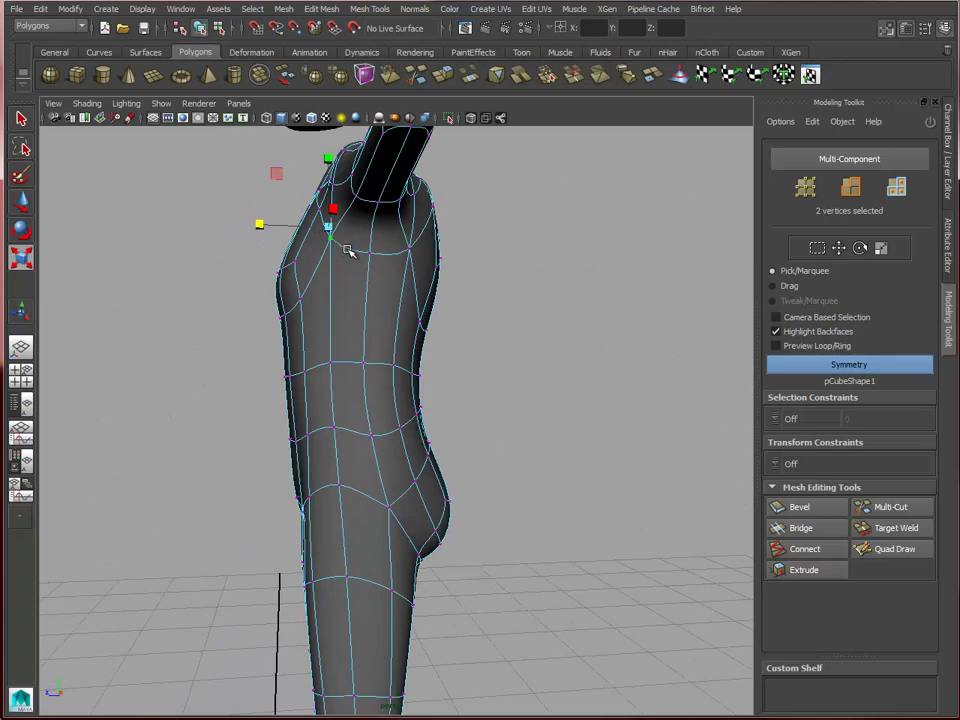
pyautogui.press('w')
pyautogui.keyDown('alt'); pyautogui.moveTo(345, 265); pyautogui.dragTo(375, 188); pyautogui.keyUp('alt')
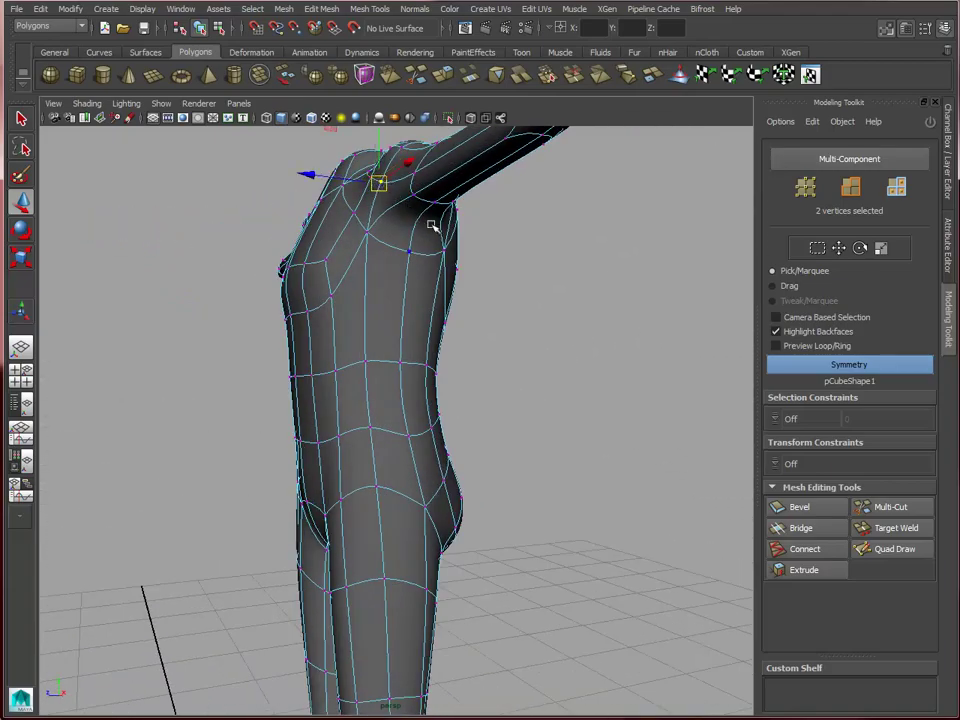
pyautogui.keyDown('alt'); pyautogui.moveTo(432, 225); pyautogui.dragTo(428, 186); pyautogui.keyUp('alt')
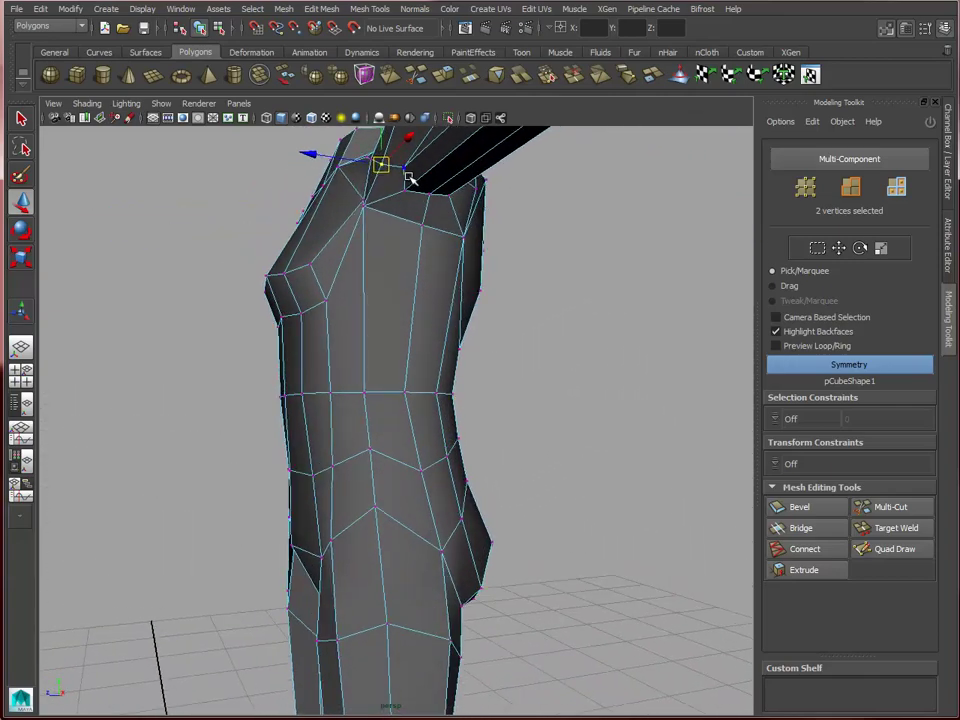
# Move the mirrored edges in front of and beneath the arm openings to reshape the armpits, and return to object mode
pyautogui.moveTo(409, 177); pyautogui.dragTo(403, 175, button='right')
pyautogui.keyDown('alt'); pyautogui.moveTo(404, 176); pyautogui.dragTo(303, 160); pyautogui.keyUp('alt')
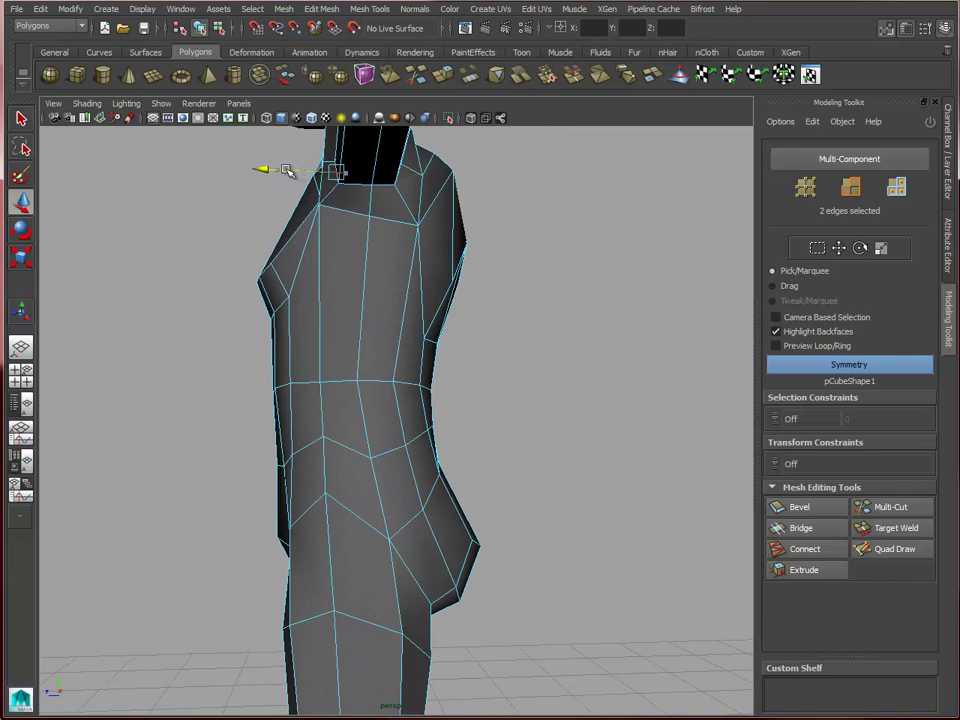
pyautogui.keyDown('alt'); pyautogui.moveTo(398, 178); pyautogui.dragTo(377, 203); pyautogui.keyUp('alt')
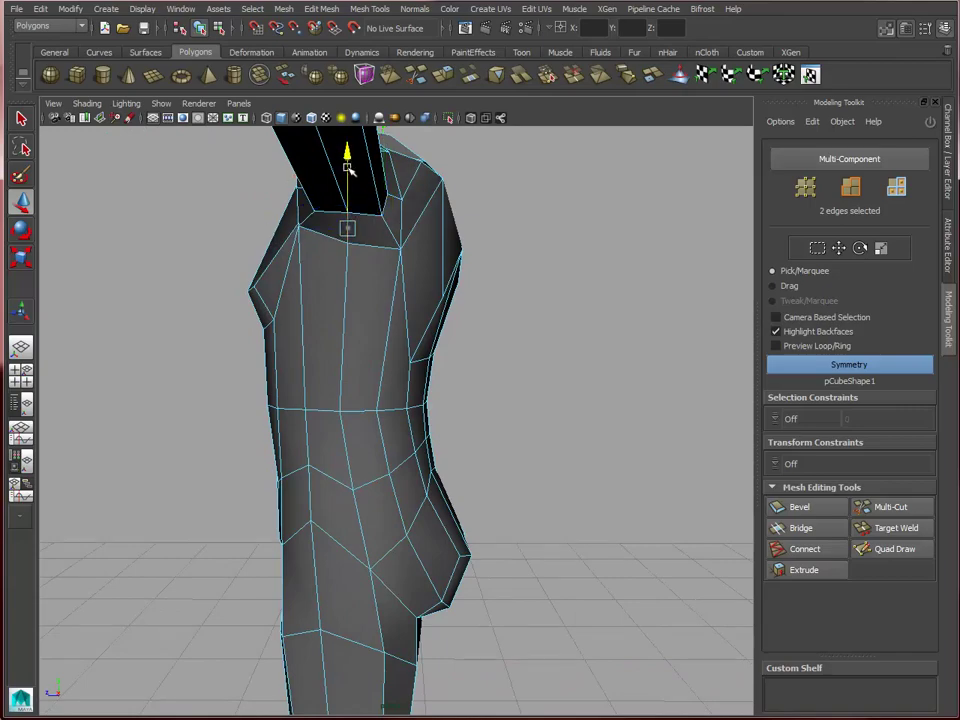
pyautogui.keyDown('alt'); pyautogui.moveTo(407, 195); pyautogui.dragTo(273, 287); pyautogui.keyUp('alt')
pyautogui.moveTo(332, 284); pyautogui.dragTo(370, 278, button='right')
pyautogui.click(370, 278)
pyautogui.keyDown('alt'); pyautogui.moveTo(377, 300); pyautogui.dragTo(355, 318); pyautogui.keyUp('alt')
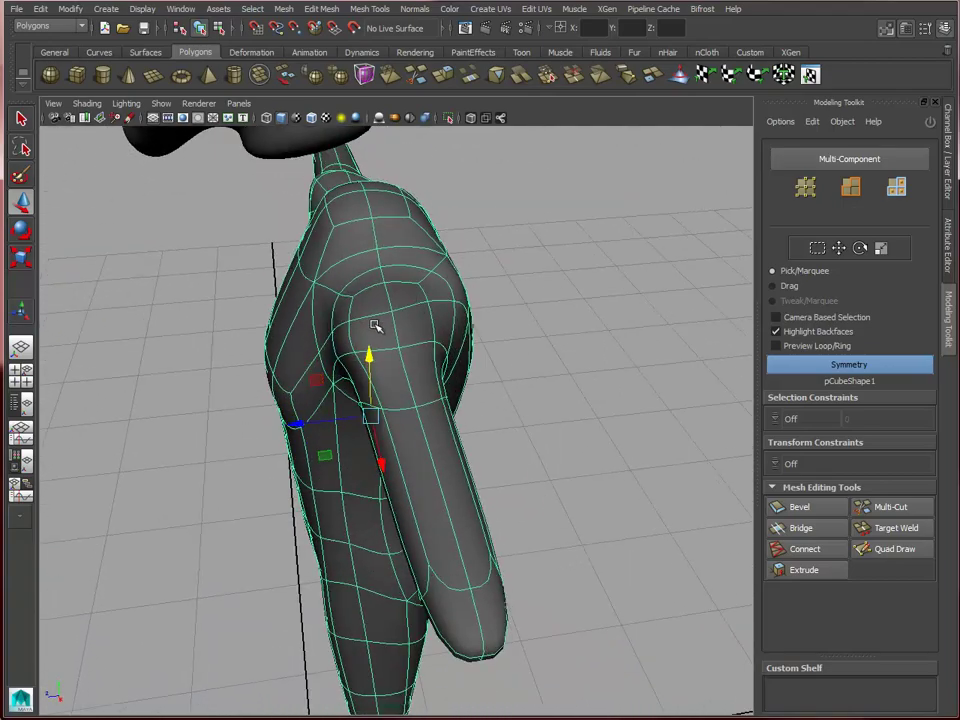
# Shift the mirrored edges at the top and front of the shoulders in depth to round the arm joints
pyautogui.moveTo(373, 325); pyautogui.dragTo(376, 304, button='right')
pyautogui.click(383, 316)
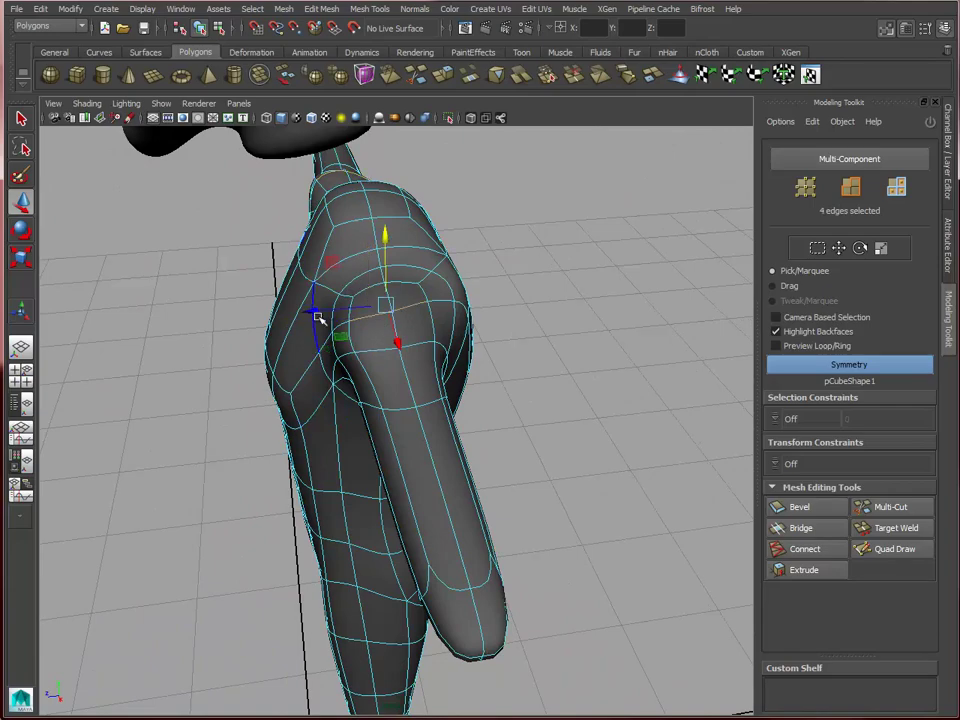
pyautogui.moveTo(318, 314); pyautogui.dragTo(326, 309)
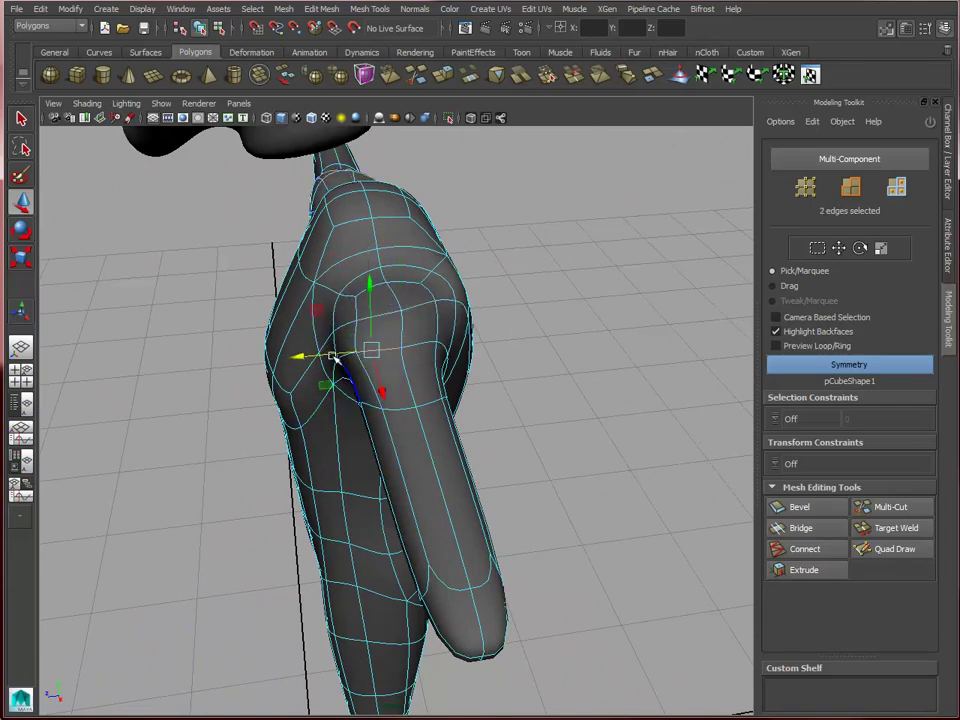
pyautogui.moveTo(311, 352); pyautogui.dragTo(531, 281)
pyautogui.rightClick(561, 264)
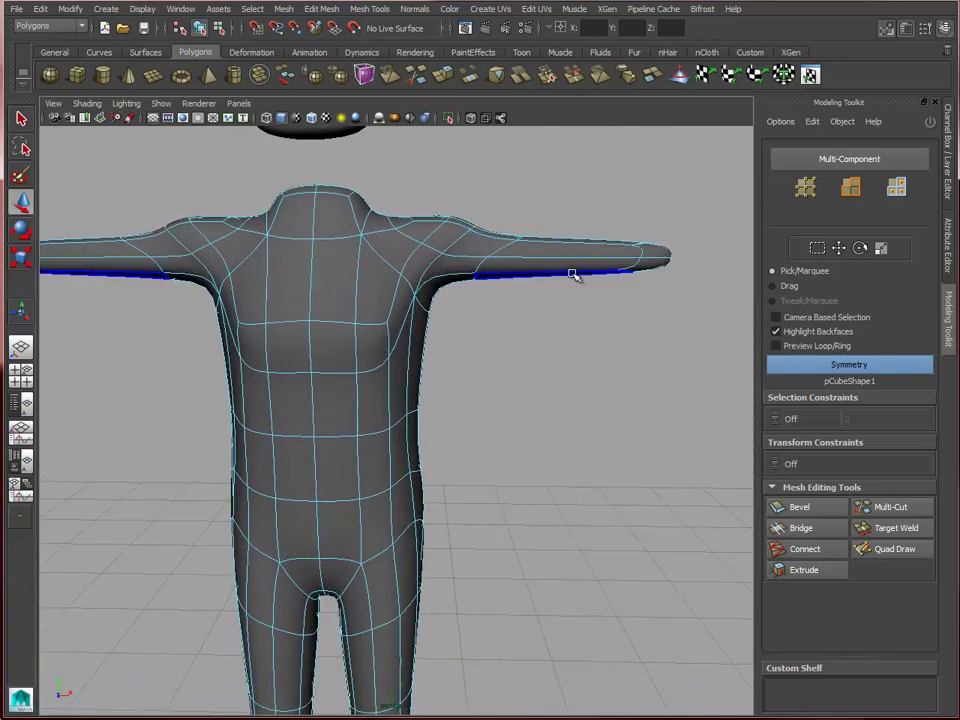
pyautogui.click(655, 256)
pyautogui.moveTo(572, 267); pyautogui.dragTo(629, 248, button='right')
pyautogui.click(611, 265)
pyautogui.keyDown('alt'); pyautogui.moveTo(616, 297); pyautogui.dragTo(540, 298); pyautogui.keyUp('alt')
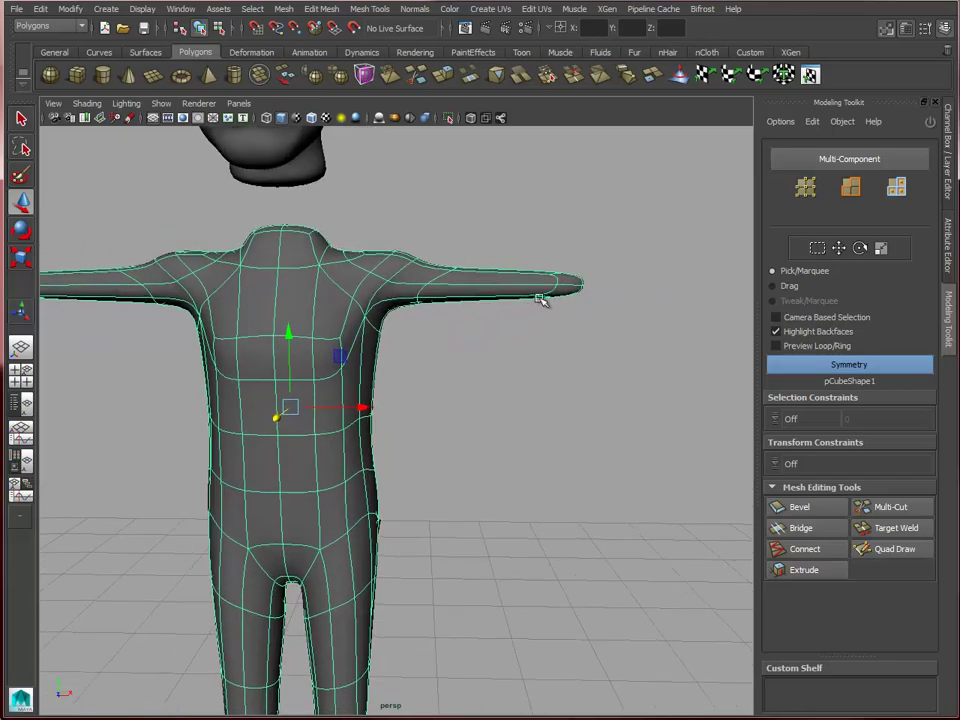
# Show the body unsmoothed and connect the arm faces with one segment at slide 0.50, adding an edge loop around each arm
pyautogui.press('1')
pyautogui.keyDown('alt'); pyautogui.moveTo(613, 339); pyautogui.dragTo(556, 331); pyautogui.keyUp('alt')
pyautogui.keyDown('alt'); pyautogui.moveTo(560, 331); pyautogui.dragTo(484, 338, button='middle'); pyautogui.keyUp('alt')
pyautogui.keyDown('alt'); pyautogui.moveTo(484, 338); pyautogui.dragTo(542, 336, button='right'); pyautogui.keyUp('alt')
pyautogui.keyDown('alt'); pyautogui.moveTo(542, 336); pyautogui.dragTo(586, 352, button='middle'); pyautogui.keyUp('alt')
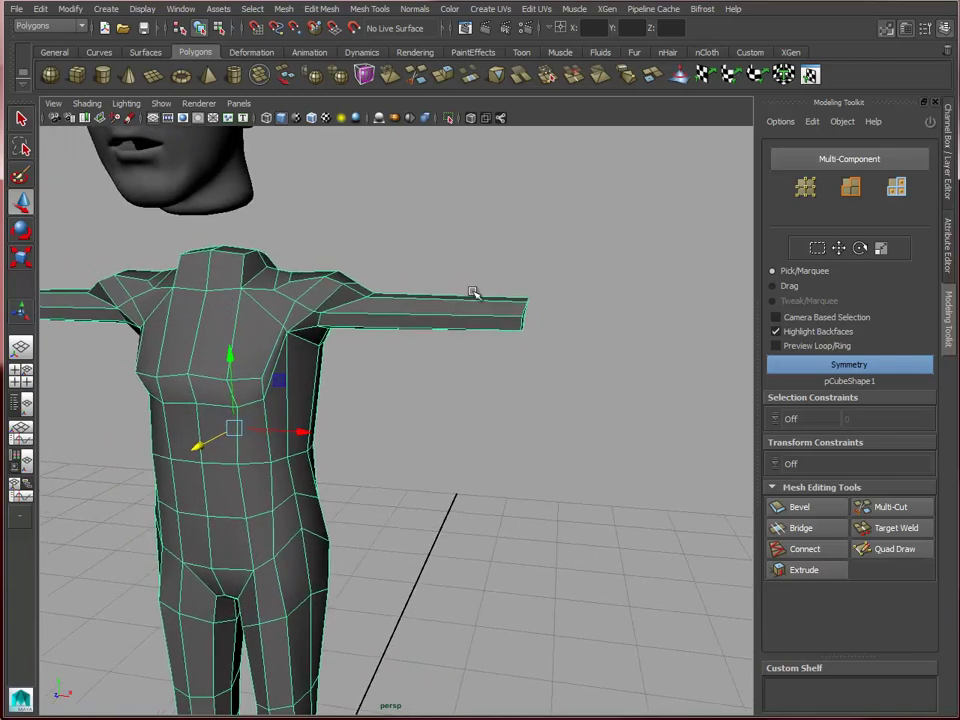
pyautogui.moveTo(478, 311); pyautogui.dragTo(478, 345, button='right')
pyautogui.moveTo(448, 272); pyautogui.dragTo(545, 355)
pyautogui.click(790, 548)
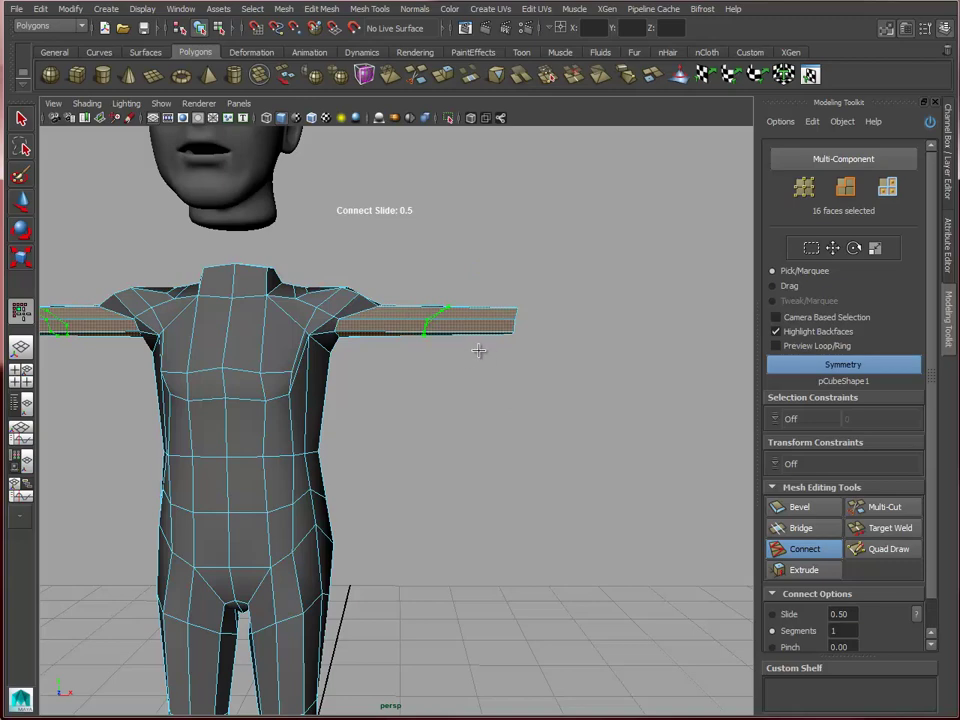
pyautogui.press('w')
pyautogui.click(24, 118)
pyautogui.click(406, 316)
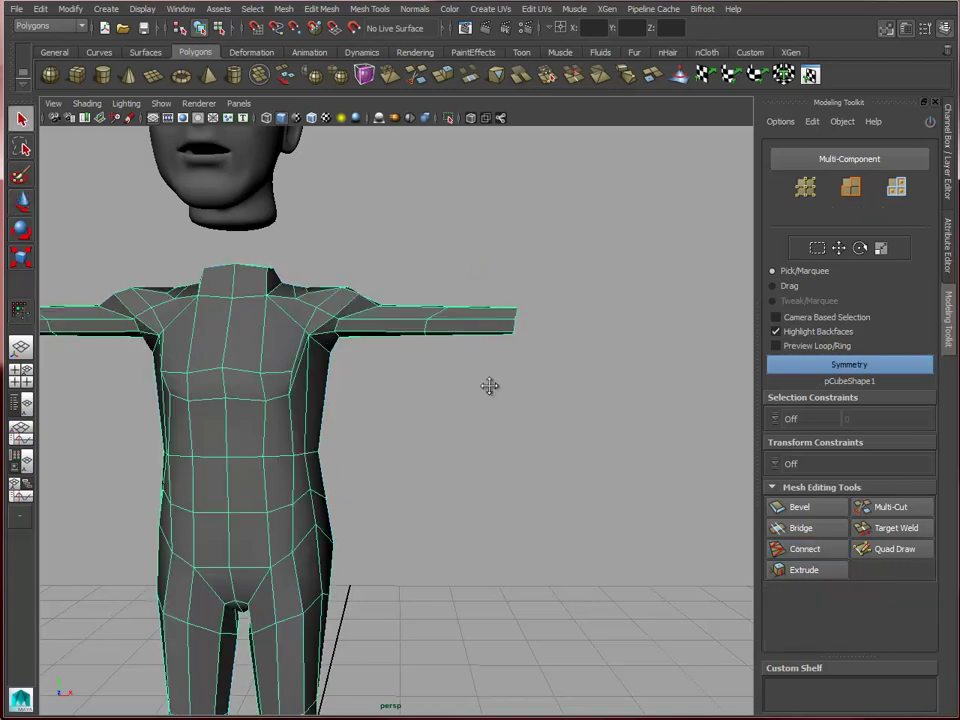
# Straighten the new mid-arm vertex loops by scaling them along the arm's length in the front view
pyautogui.keyDown('alt'); pyautogui.moveTo(490, 388); pyautogui.dragTo(450, 378); pyautogui.keyUp('alt')
pyautogui.press('F9')
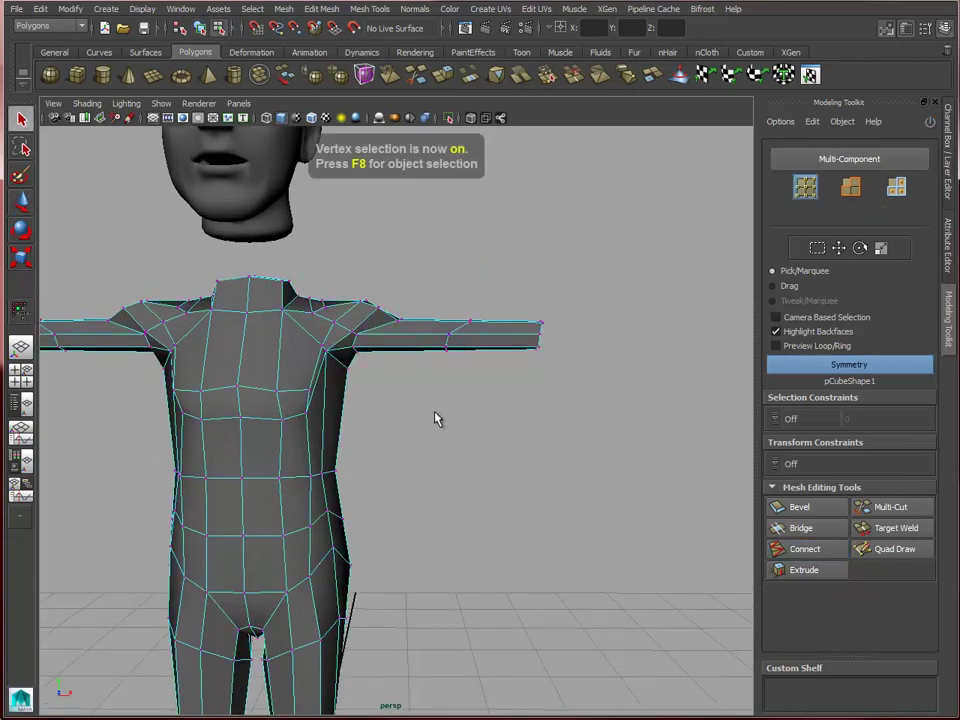
pyautogui.press('space')
pyautogui.press('space')
pyautogui.keyDown('alt'); pyautogui.moveTo(560, 515); pyautogui.dragTo(520, 508, button='middle'); pyautogui.keyUp('alt')
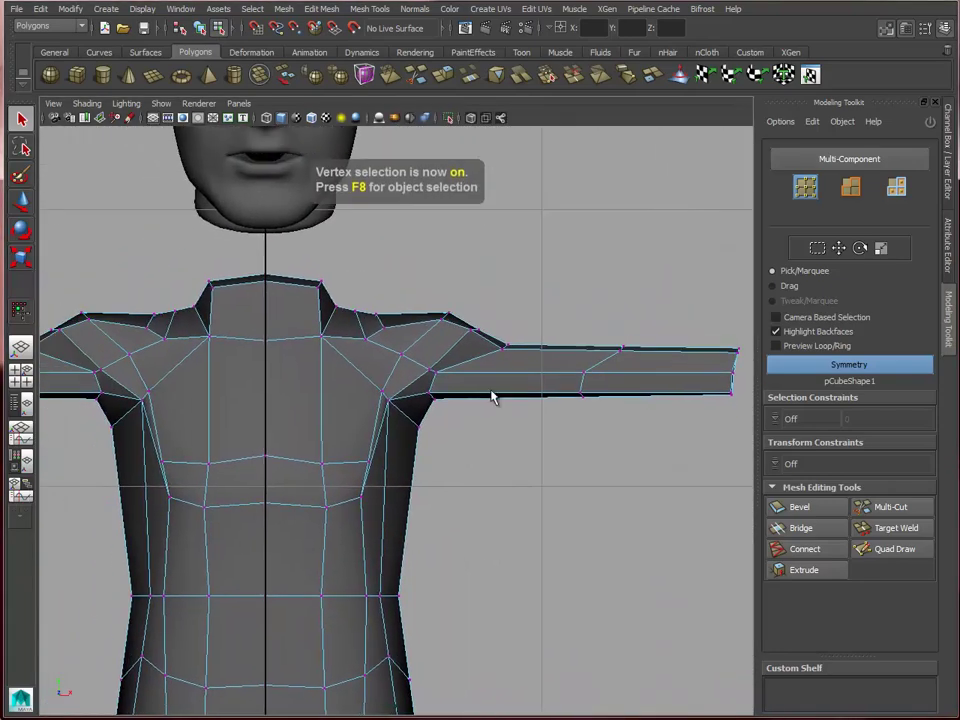
pyautogui.moveTo(566, 371); pyautogui.dragTo(528, 373, button='right')
pyautogui.keyDown('alt'); pyautogui.moveTo(527, 394); pyautogui.dragTo(455, 401, button='middle'); pyautogui.keyUp('alt')
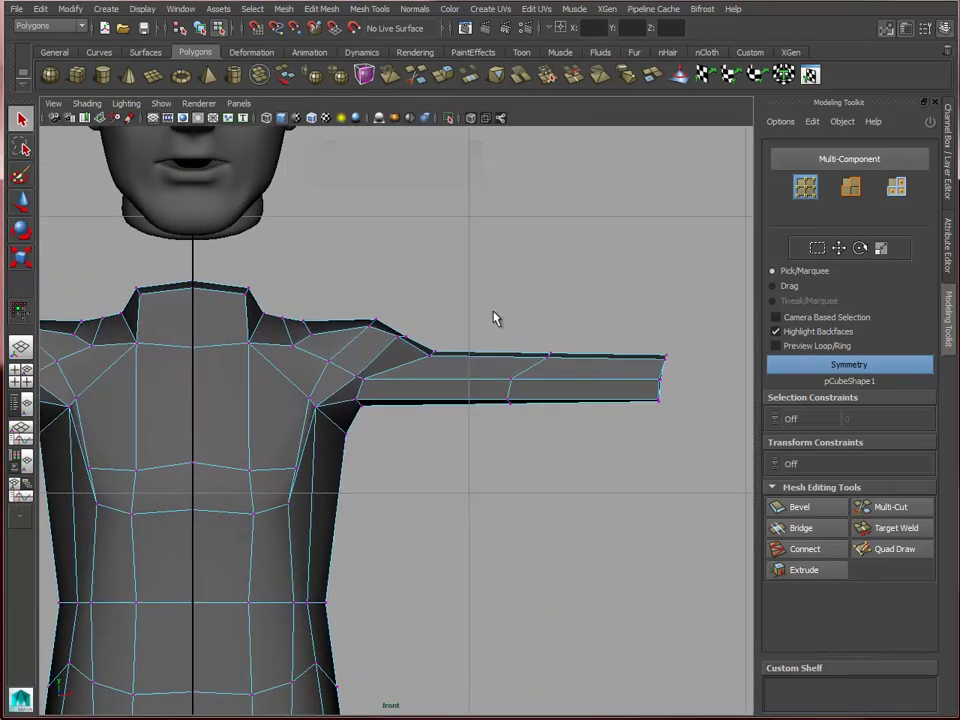
pyautogui.moveTo(576, 460); pyautogui.dragTo(576, 460)
pyautogui.press('r')
pyautogui.moveTo(460, 380); pyautogui.dragTo(518, 385)
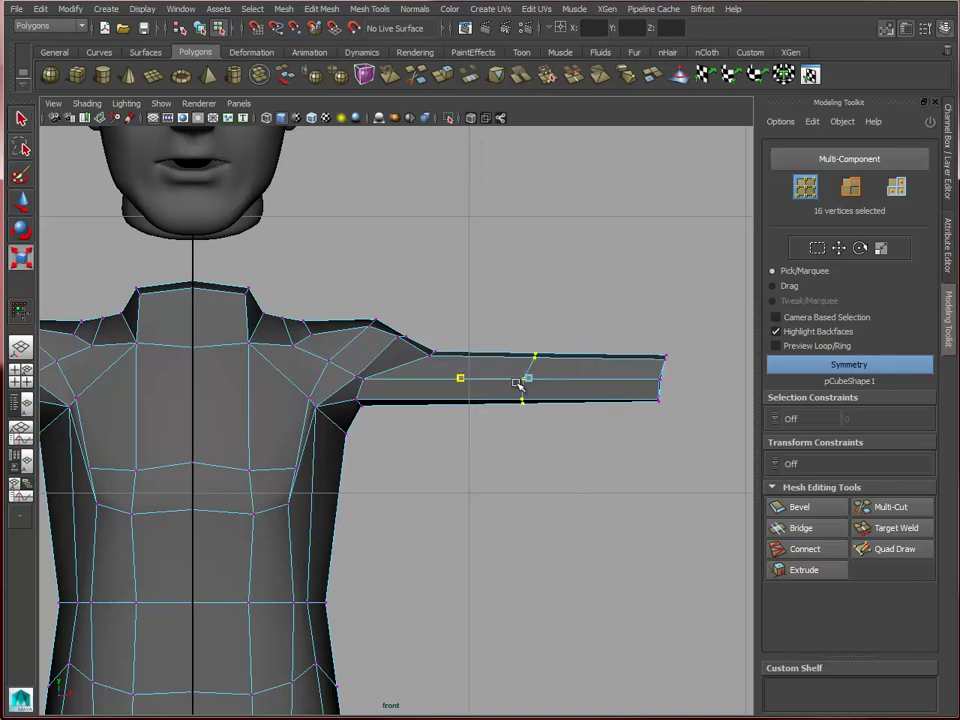
# Lengthen both arms by moving the mid-arm and end vertices outward symmetrically
pyautogui.press('w')
pyautogui.keyDown('alt'); pyautogui.moveTo(574, 473); pyautogui.dragTo(566, 448, button='right'); pyautogui.keyUp('alt')
pyautogui.keyDown('alt'); pyautogui.moveTo(566, 448); pyautogui.dragTo(516, 427, button='middle'); pyautogui.keyUp('alt')
pyautogui.keyDown('alt'); pyautogui.click(516, 427); pyautogui.keyUp('alt')
pyautogui.moveTo(522, 339); pyautogui.dragTo(360, 429)
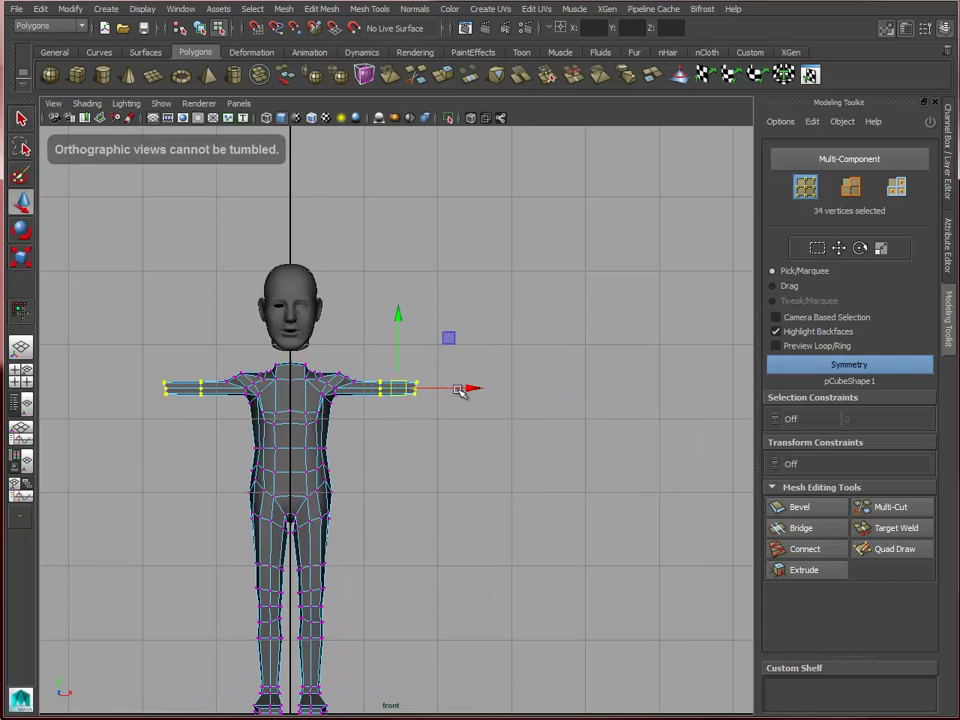
pyautogui.moveTo(465, 390); pyautogui.dragTo(514, 403)
pyautogui.scroll(4, 574, 461)
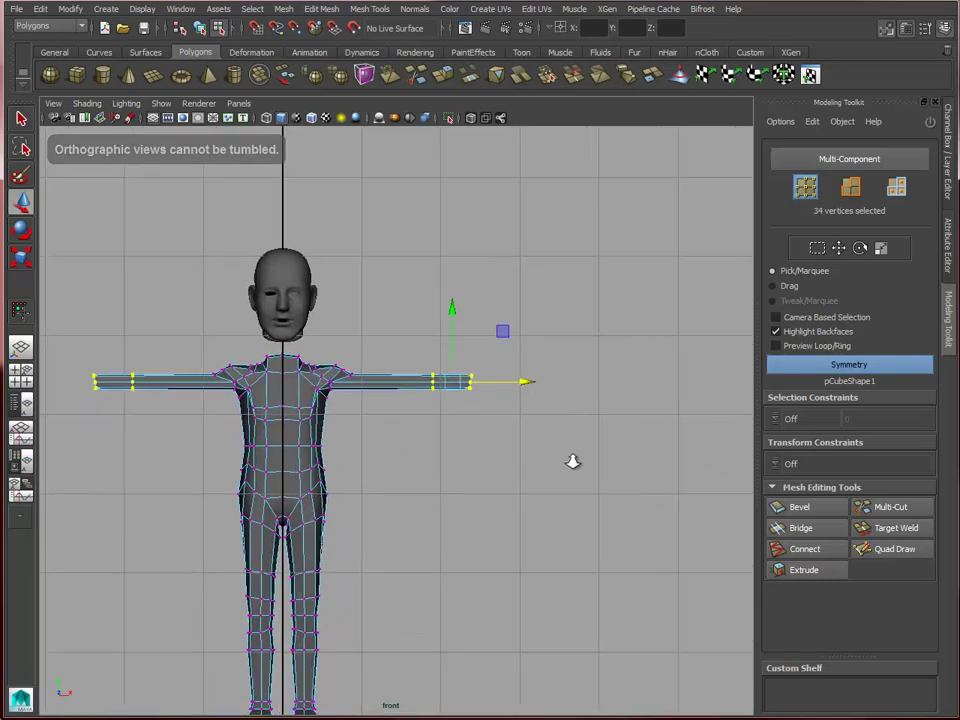
pyautogui.keyDown('alt'); pyautogui.moveTo(625, 428); pyautogui.dragTo(623, 423, button='middle'); pyautogui.keyUp('alt')
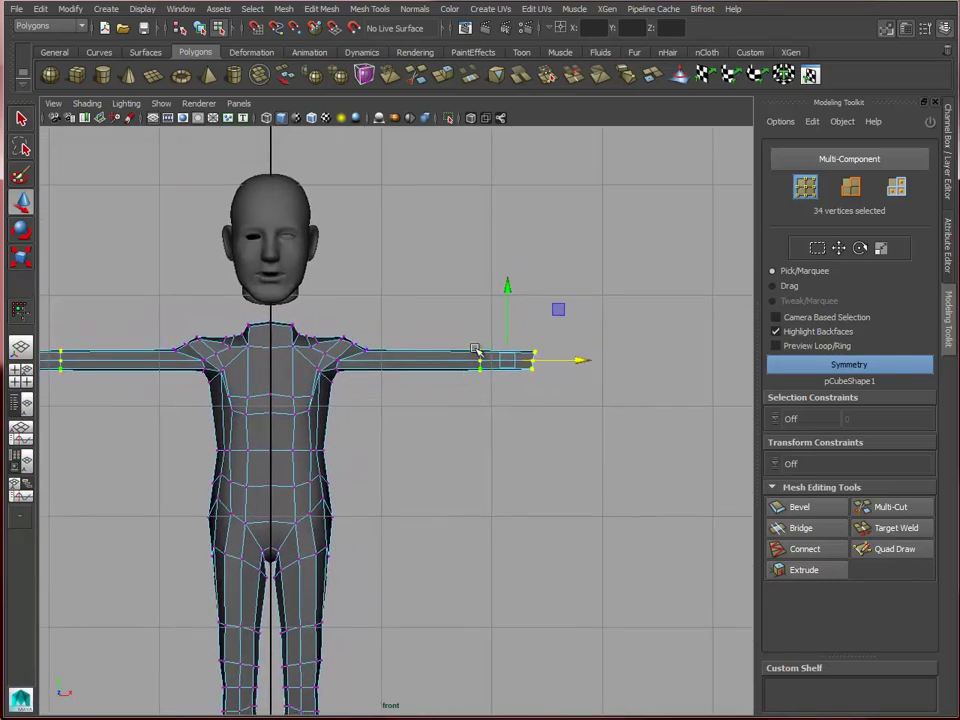
# Raise the faces of both arms slightly, using soft selection with a reduced falloff that blends into the shoulders
pyautogui.press('F11')
pyautogui.moveTo(419, 423); pyautogui.dragTo(400, 437)
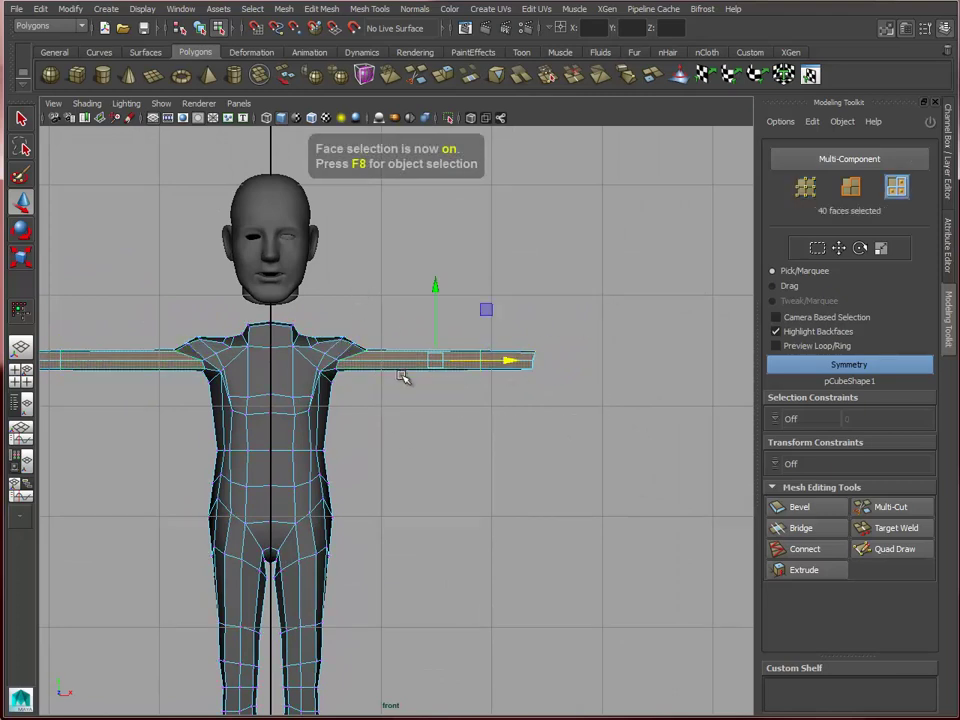
pyautogui.press('b')
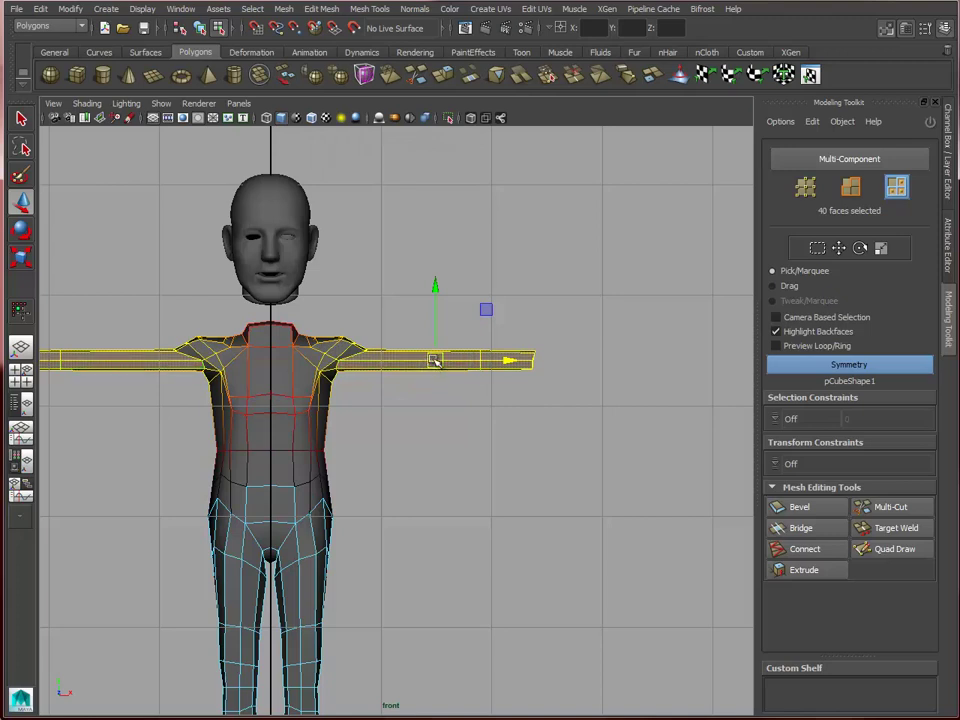
pyautogui.moveTo(435, 360); pyautogui.dragTo(337, 412)
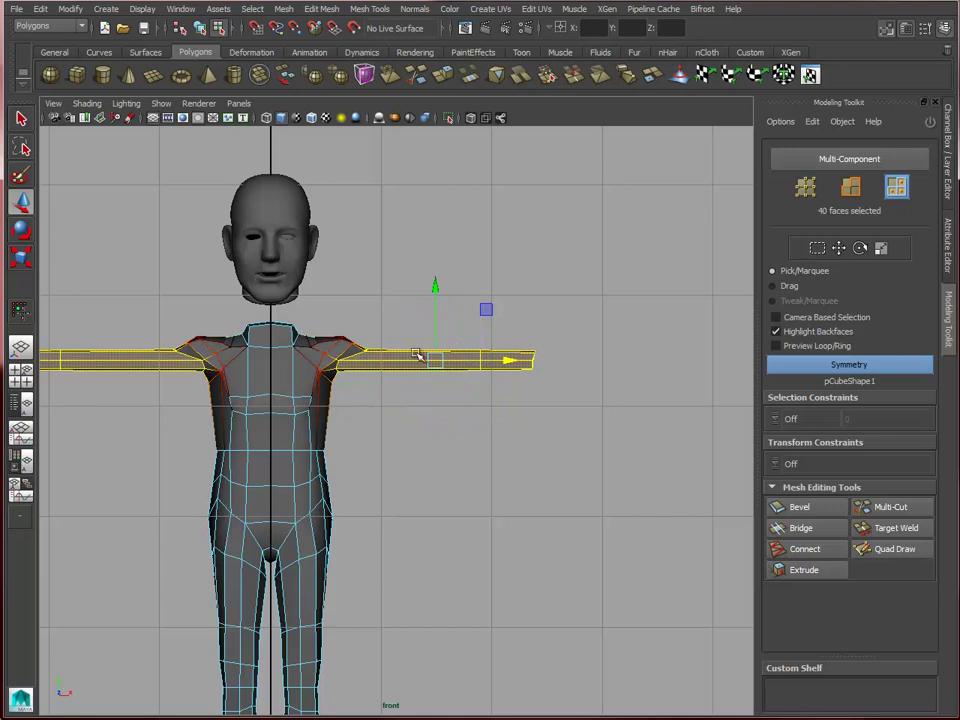
pyautogui.moveTo(435, 290); pyautogui.dragTo(438, 283)
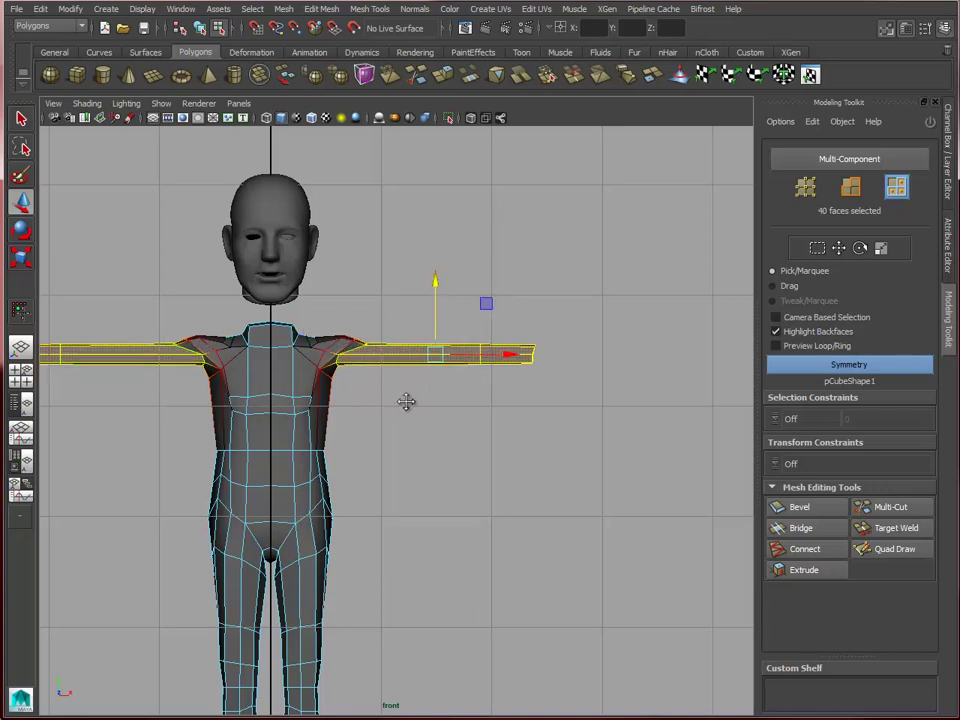
pyautogui.scroll(5, 407, 401)
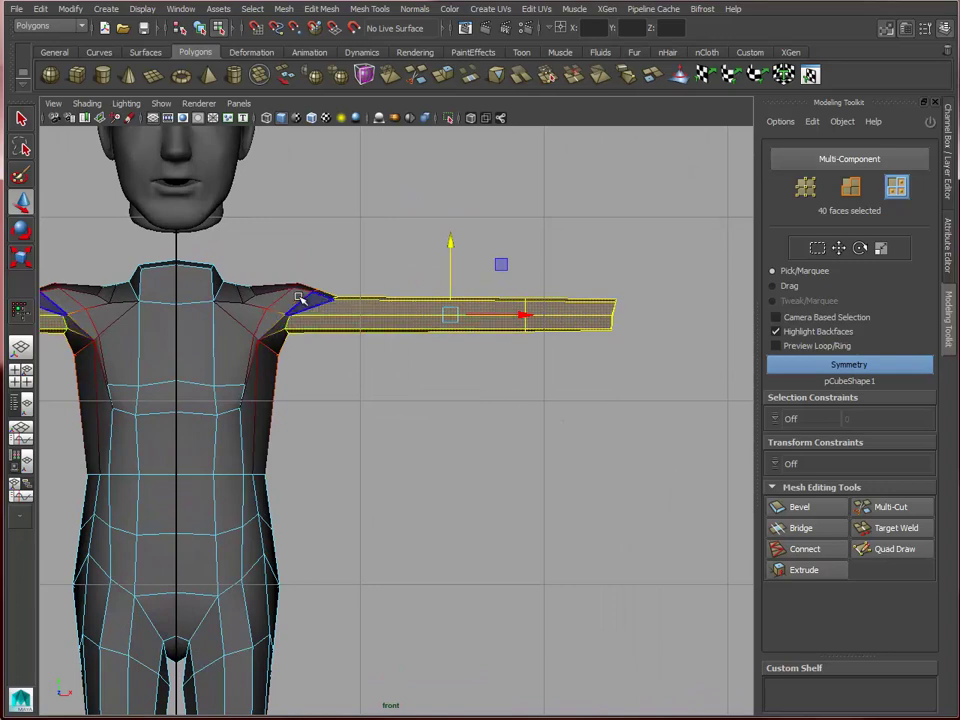
pyautogui.scroll(3, 320, 315)
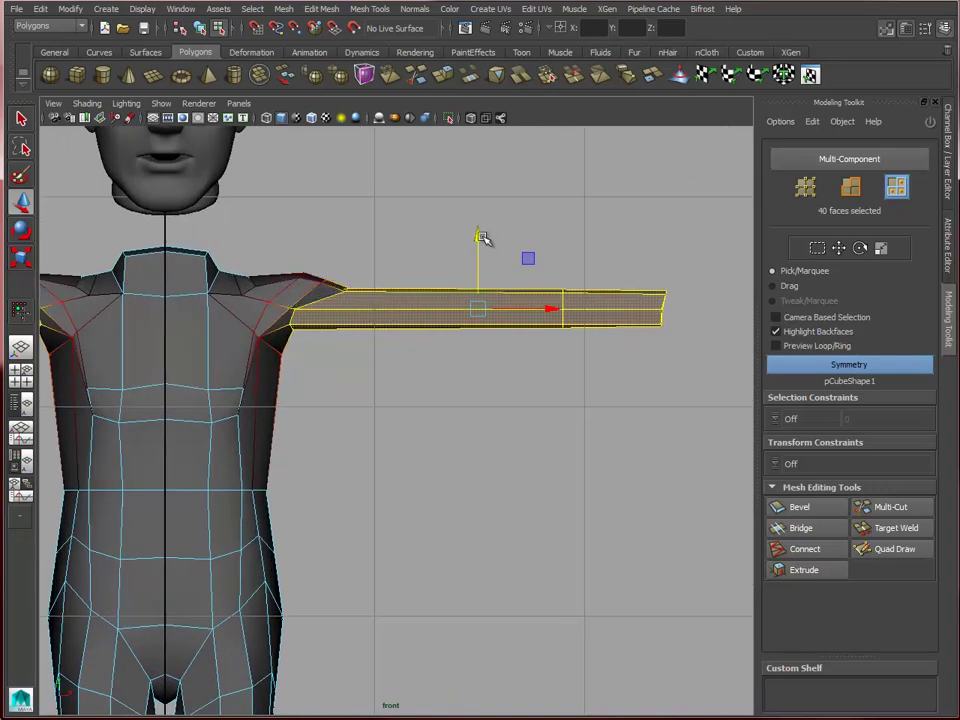
pyautogui.moveTo(482, 238); pyautogui.dragTo(480, 235)
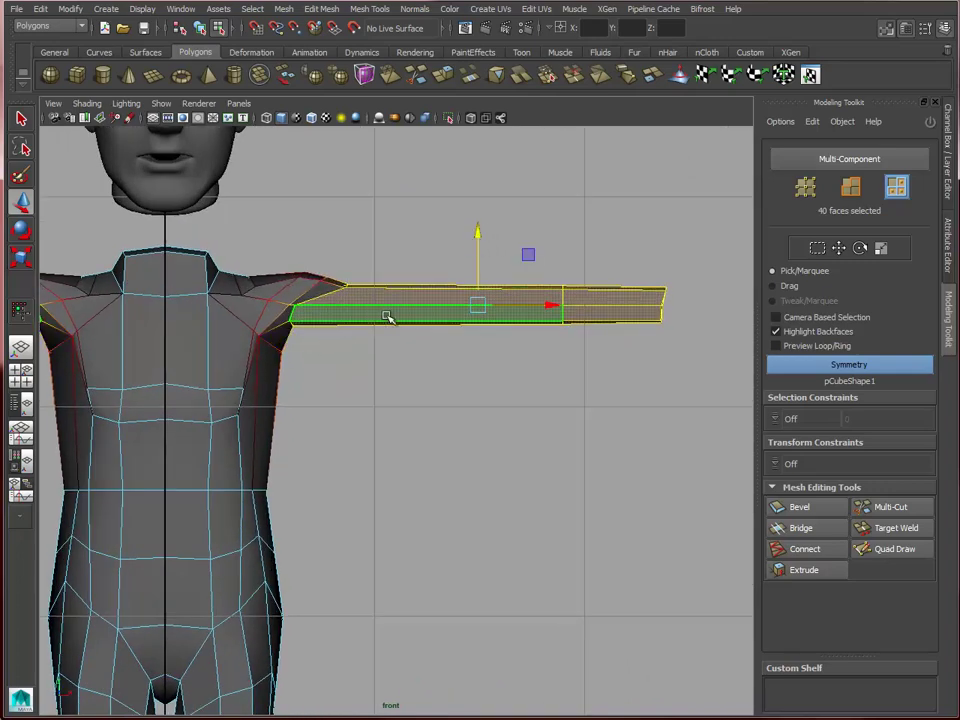
# Straighten the arm-end vertices along the arm's length and move them farther outward, repositioning the mid-arm loops to match
pyautogui.keyDown('alt'); pyautogui.moveTo(561, 343); pyautogui.dragTo(452, 338, button='middle'); pyautogui.keyUp('alt')
pyautogui.moveTo(461, 315); pyautogui.dragTo(412, 316, button='right')
pyautogui.moveTo(454, 258); pyautogui.dragTo(540, 368)
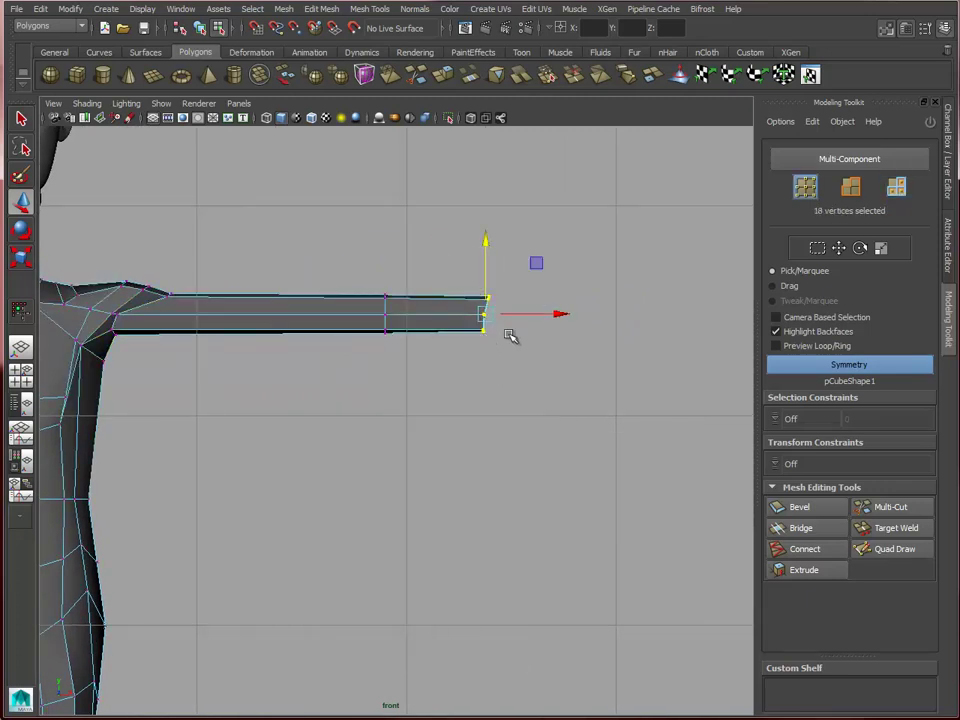
pyautogui.press('r')
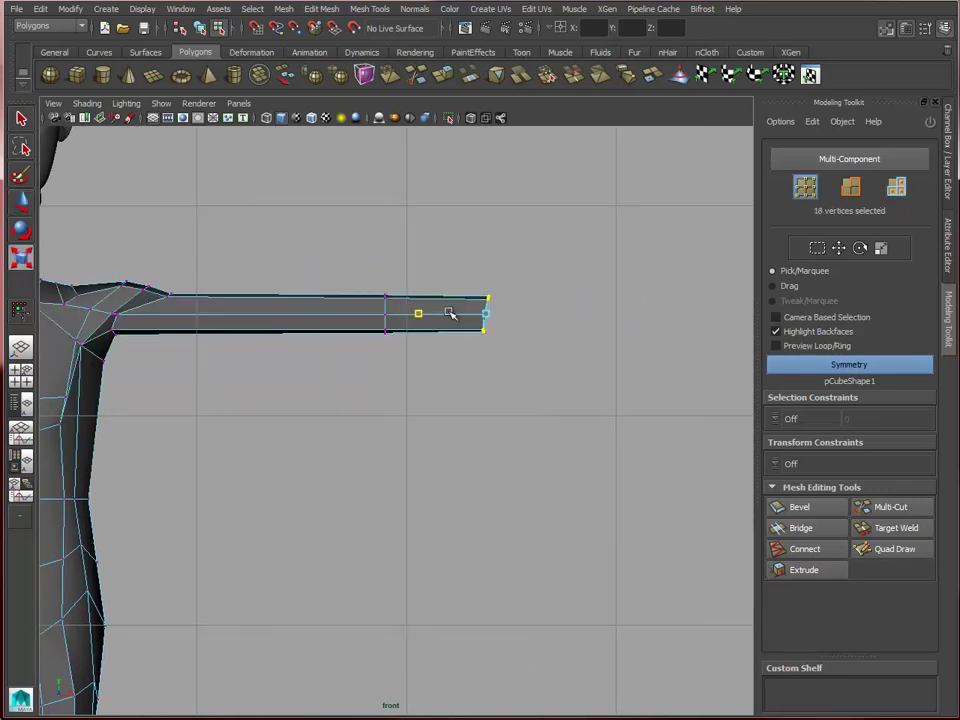
pyautogui.press('w')
pyautogui.moveTo(562, 313); pyautogui.dragTo(688, 321)
pyautogui.keyDown('alt'); pyautogui.moveTo(598, 387); pyautogui.dragTo(587, 396, button='middle'); pyautogui.keyUp('alt')
pyautogui.keyDown('alt'); pyautogui.moveTo(587, 396); pyautogui.dragTo(632, 394, button='right'); pyautogui.keyUp('alt')
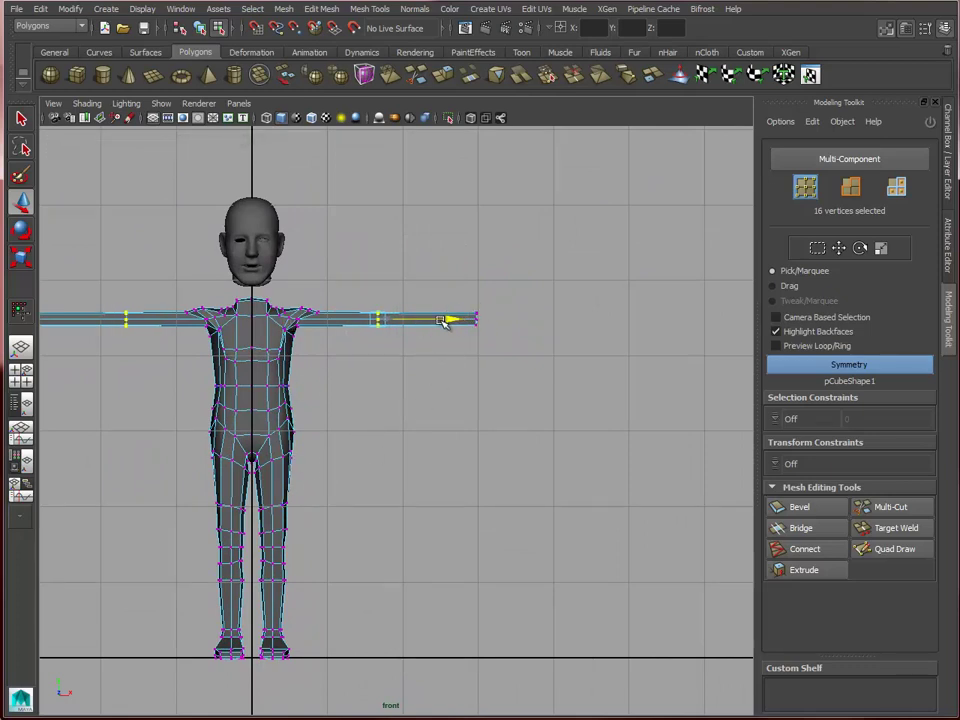
pyautogui.moveTo(512, 356); pyautogui.dragTo(512, 355)
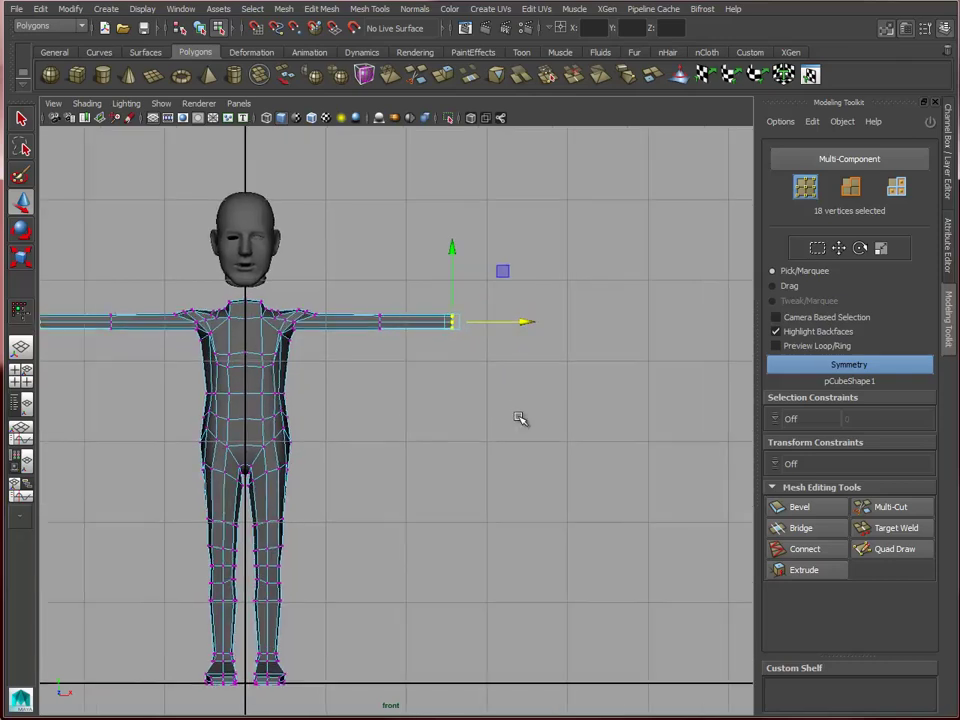
# Rotate the arm-end vertices around the arm's axis in the perspective view to twist the wrists, and adjust their vertical scale
pyautogui.press('space')
pyautogui.press('space')
pyautogui.keyDown('alt'); pyautogui.moveTo(552, 305); pyautogui.dragTo(453, 357); pyautogui.keyUp('alt')
pyautogui.keyDown('alt'); pyautogui.moveTo(513, 374); pyautogui.dragTo(477, 390); pyautogui.keyUp('alt')
pyautogui.press('e')
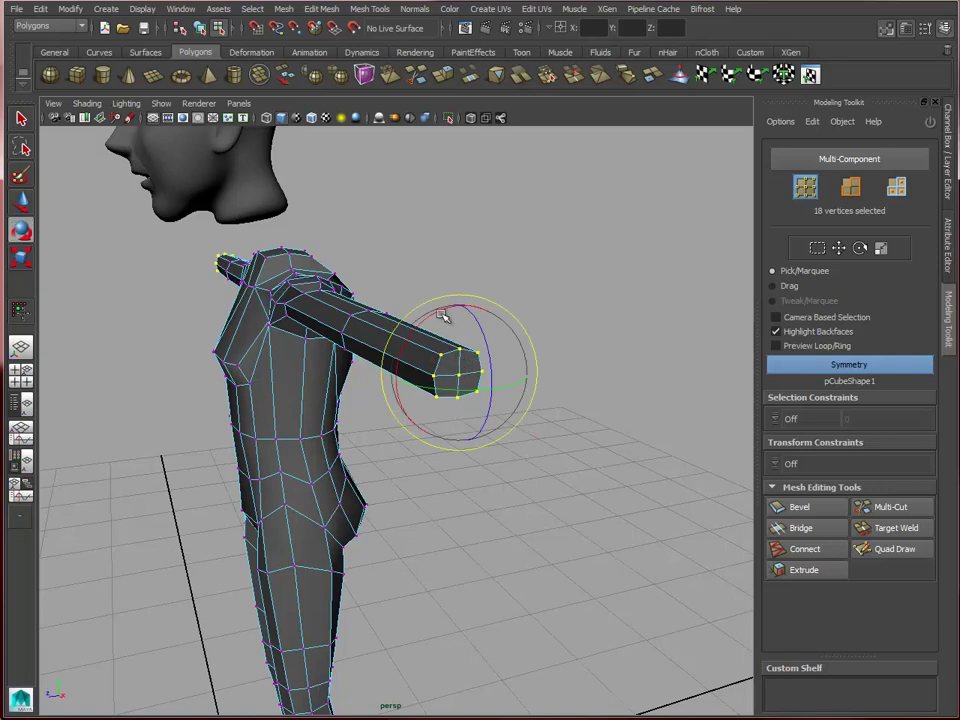
pyautogui.moveTo(443, 317); pyautogui.dragTo(392, 400)
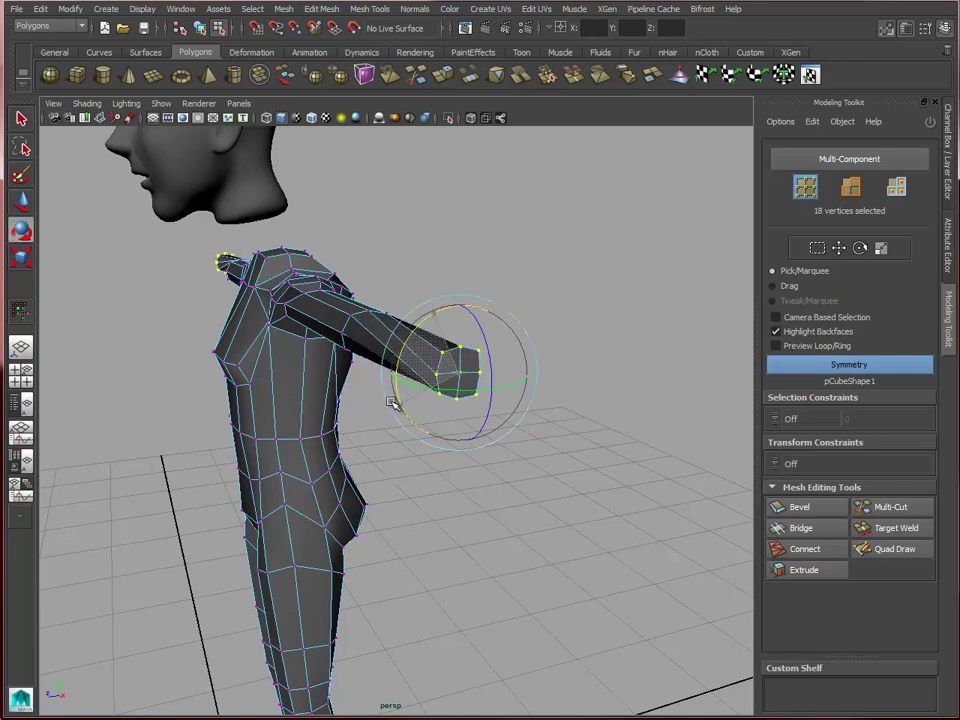
pyautogui.press('w')
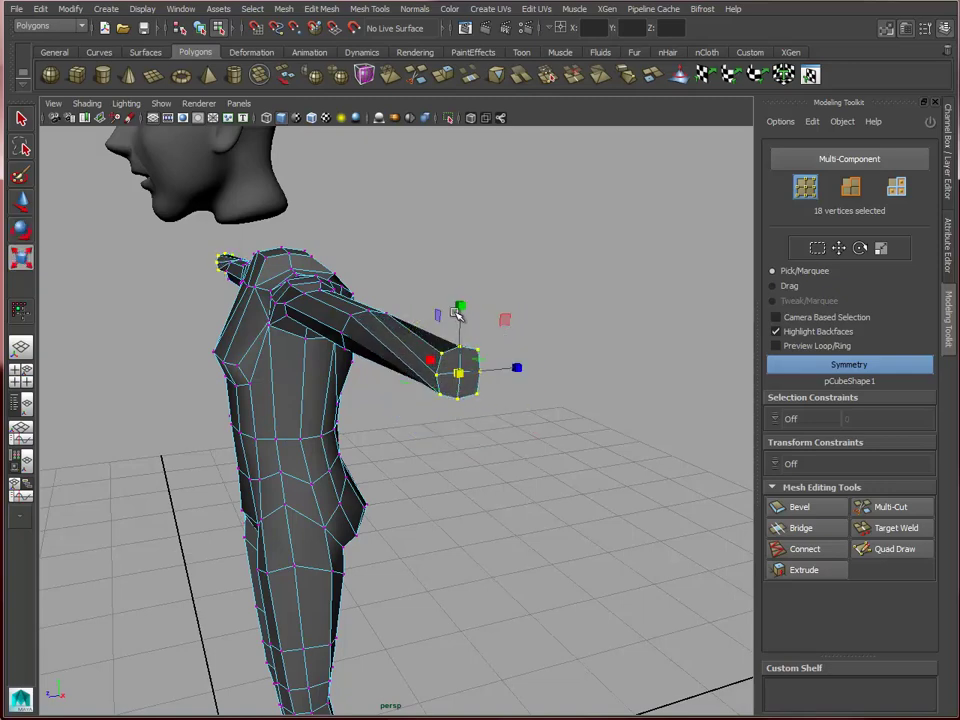
pyautogui.moveTo(455, 313); pyautogui.dragTo(459, 320)
# Select only the end faces of both arms and extrude them with a Local Z of 0.38 to start the hands
pyautogui.keyDown('alt'); pyautogui.moveTo(505, 359); pyautogui.dragTo(537, 362); pyautogui.keyUp('alt')
pyautogui.moveTo(445, 368)
pyautogui.mouseDown(button='right')
pyautogui.moveTo(439, 354)
pyautogui.moveTo(444, 392)
pyautogui.mouseUp(button='right')
pyautogui.keyDown('alt'); pyautogui.moveTo(454, 371); pyautogui.dragTo(500, 334); pyautogui.keyUp('alt')
pyautogui.moveTo(404, 277); pyautogui.dragTo(440, 389)
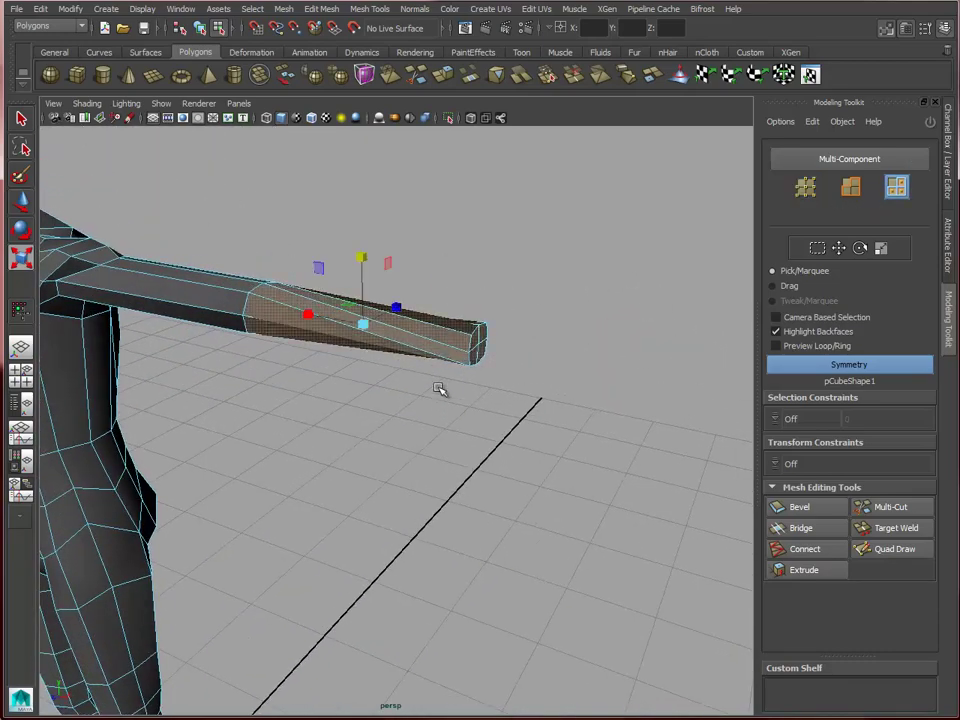
pyautogui.keyDown('ctrl'); pyautogui.moveTo(360, 313); pyautogui.dragTo(350, 376); pyautogui.keyUp('ctrl')
pyautogui.keyDown('alt'); pyautogui.moveTo(500, 386); pyautogui.dragTo(680, 486); pyautogui.keyUp('alt')
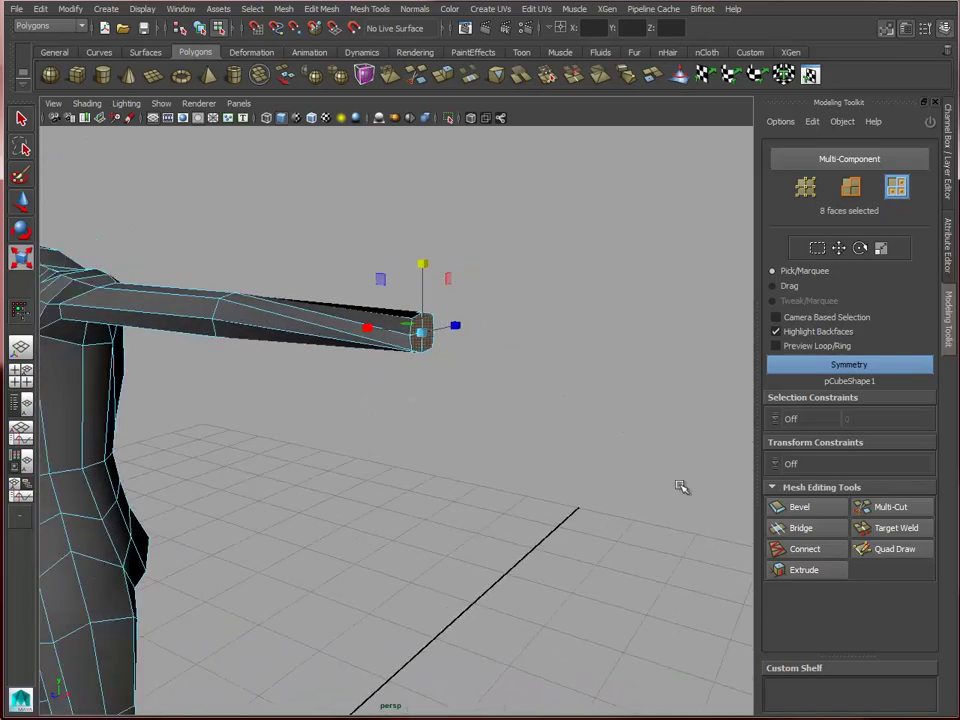
pyautogui.click(822, 576)
pyautogui.moveTo(635, 522); pyautogui.dragTo(709, 534)
pyautogui.keyDown('alt'); pyautogui.moveTo(506, 414); pyautogui.dragTo(457, 428); pyautogui.keyUp('alt')
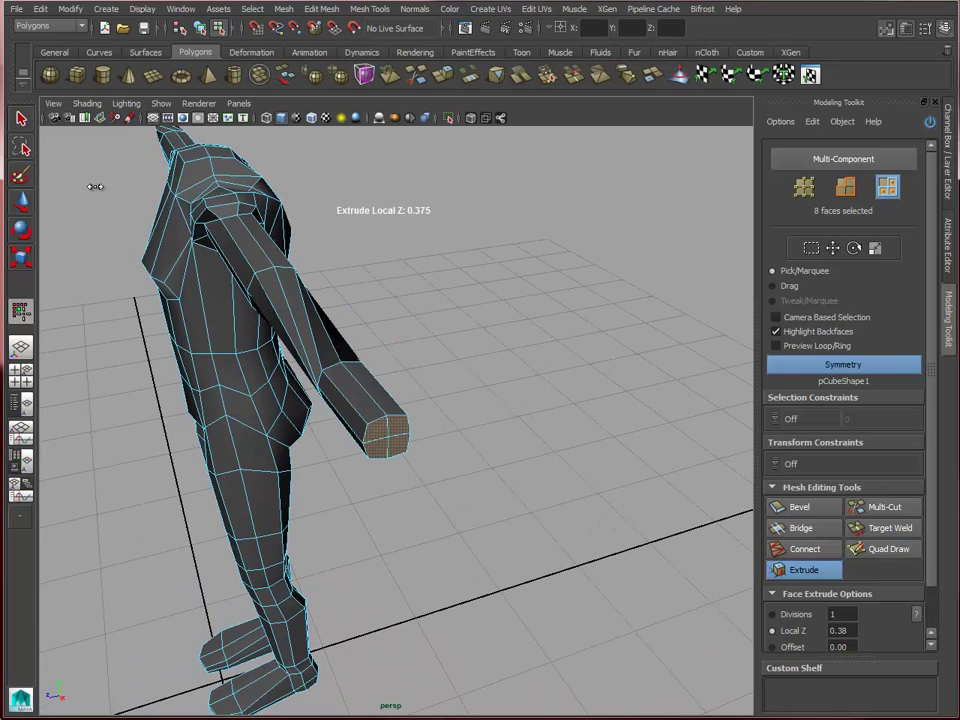
# Select the end faces of both hand stubs, pull them slightly toward the wrists and flatten them vertically
pyautogui.press('w')
pyautogui.click(449, 392)
pyautogui.keyDown('alt'); pyautogui.moveTo(449, 394); pyautogui.dragTo(458, 428); pyautogui.keyUp('alt')
pyautogui.click(429, 406)
pyautogui.keyDown('shift'); pyautogui.click(430, 425); pyautogui.keyUp('shift')
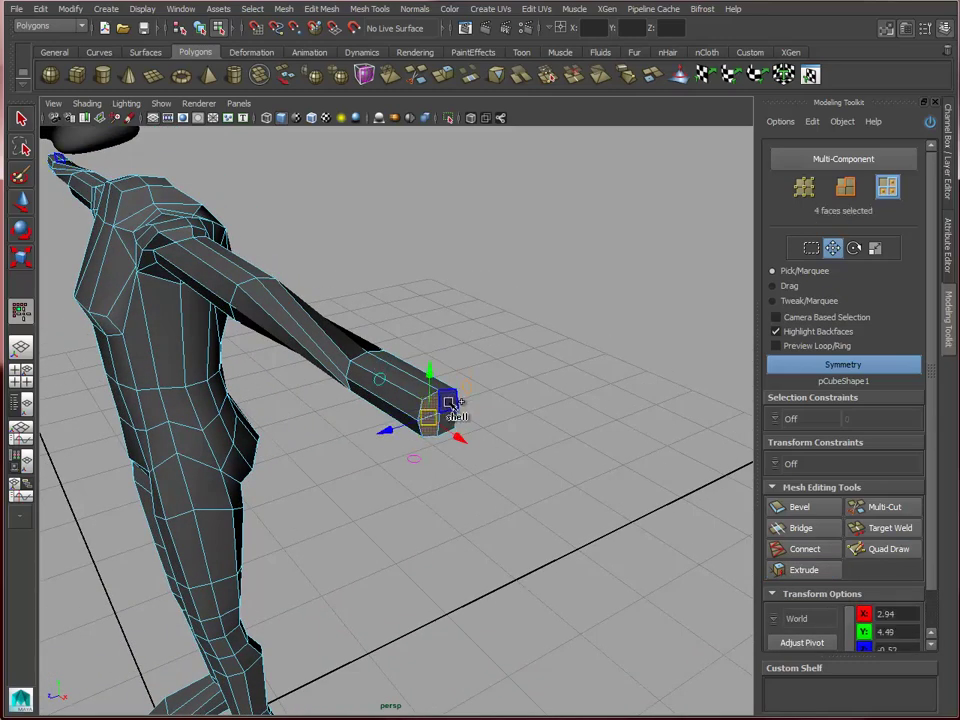
pyautogui.keyDown('shift'); pyautogui.click(448, 404); pyautogui.keyUp('shift')
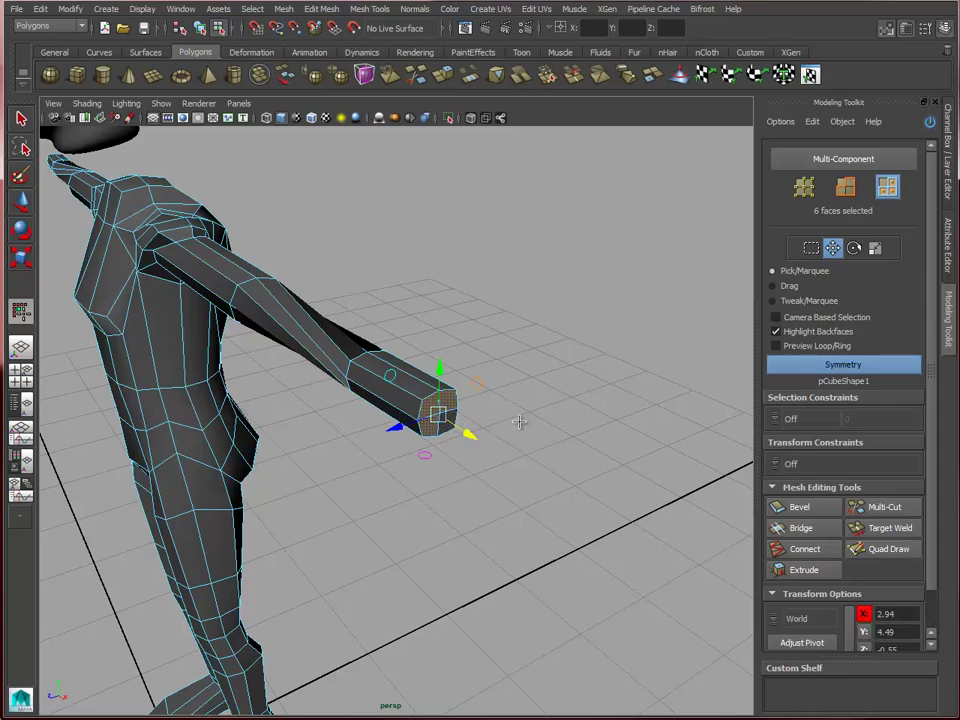
pyautogui.keyDown('alt'); pyautogui.moveTo(519, 422); pyautogui.dragTo(470, 445); pyautogui.keyUp('alt')
pyautogui.keyDown('alt'); pyautogui.moveTo(383, 480); pyautogui.dragTo(418, 397); pyautogui.keyUp('alt')
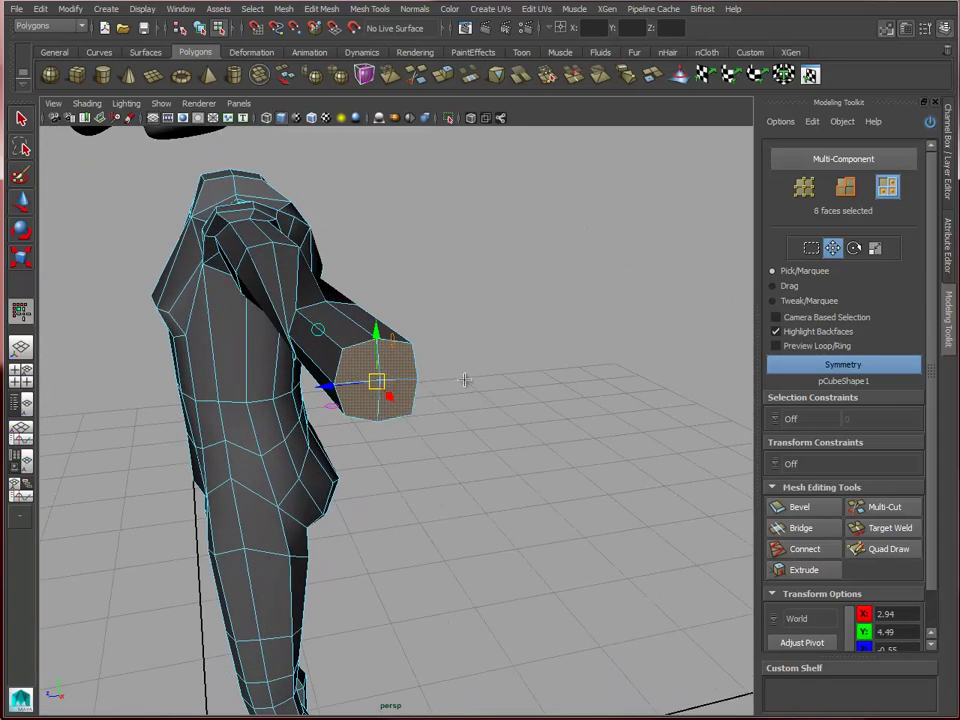
pyautogui.press('r')
pyautogui.moveTo(376, 332); pyautogui.dragTo(376, 346)
pyautogui.keyDown('alt'); pyautogui.moveTo(403, 399); pyautogui.dragTo(515, 355); pyautogui.keyUp('alt')
pyautogui.press('w')
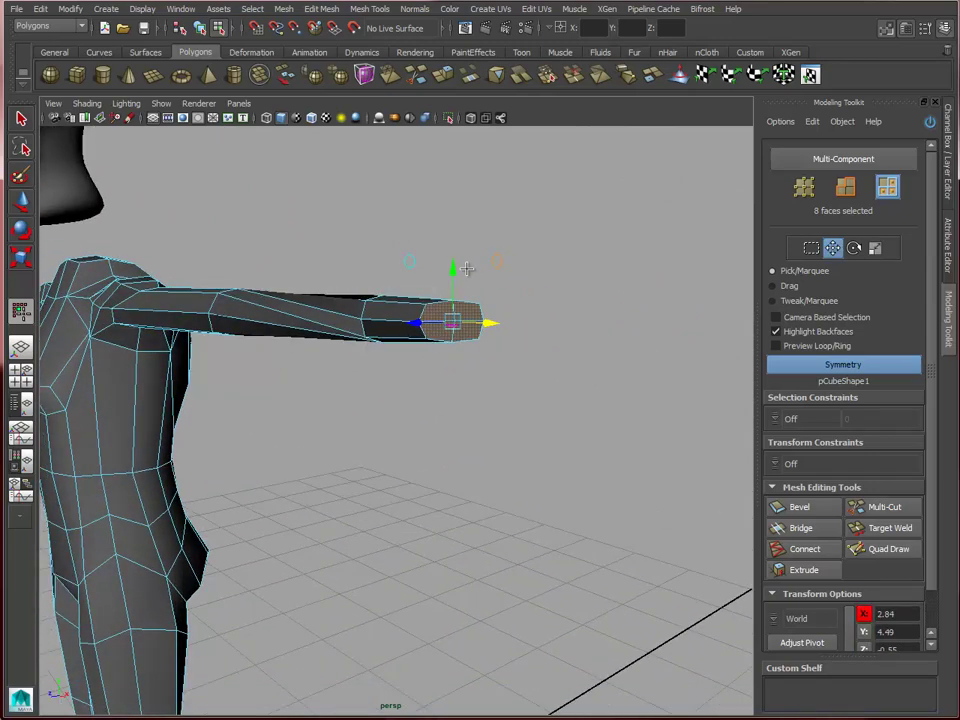
pyautogui.press('r')
pyautogui.moveTo(452, 274); pyautogui.dragTo(555, 319)
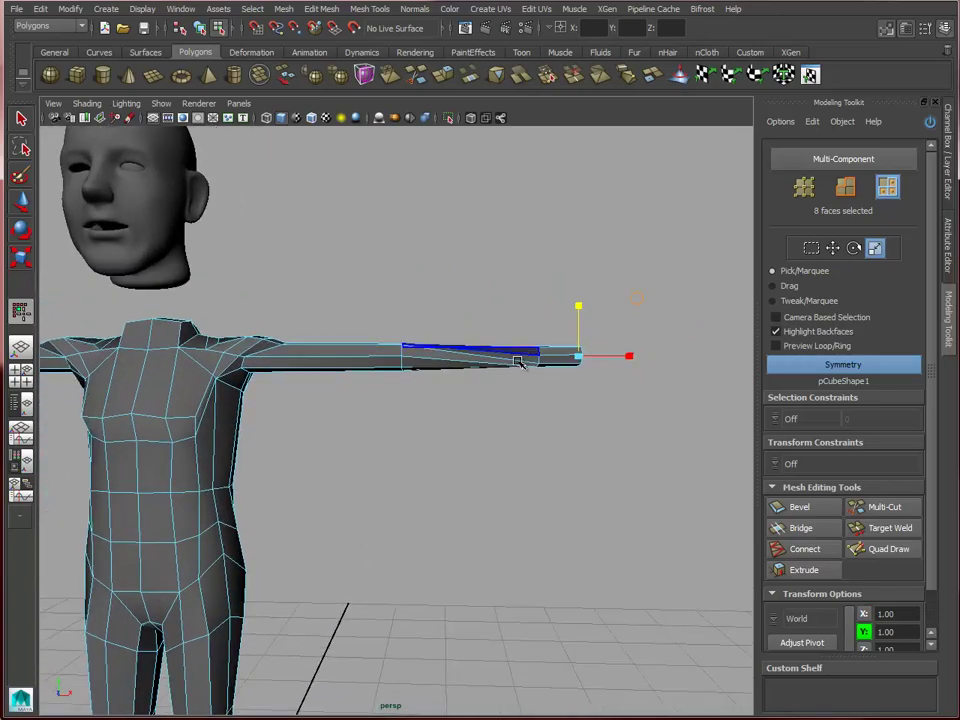
# Select all faces of both hand stubs and raise them slightly to Y 4.50
pyautogui.moveTo(502, 353)
pyautogui.mouseDown(button='right')
pyautogui.moveTo(487, 347)
pyautogui.moveTo(510, 370)
pyautogui.mouseUp(button='right')
pyautogui.moveTo(549, 284); pyautogui.dragTo(587, 407)
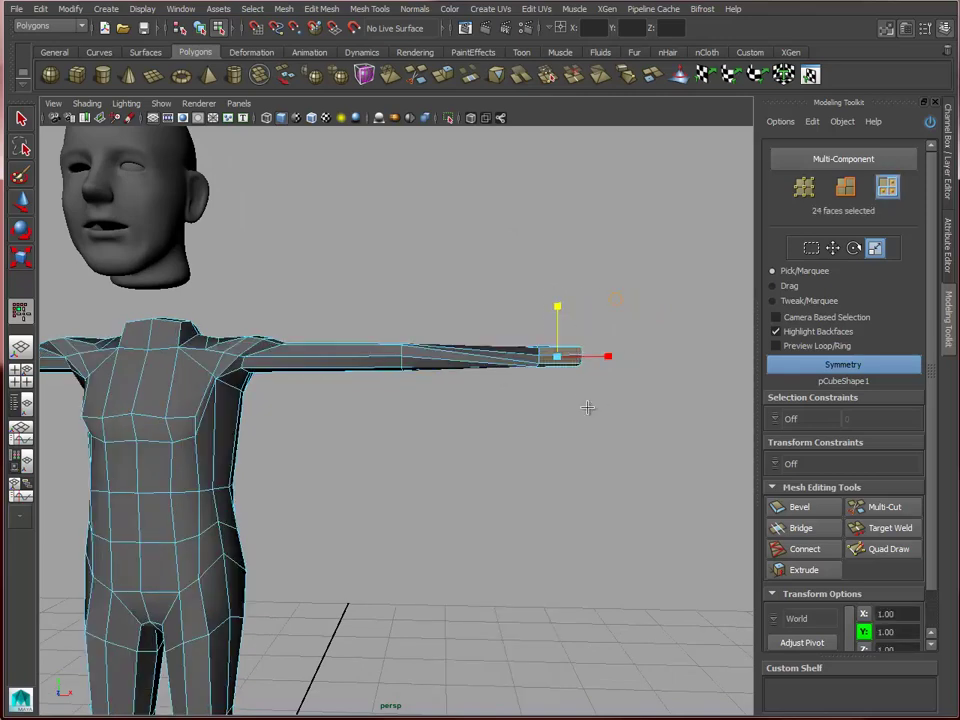
pyautogui.press('w')
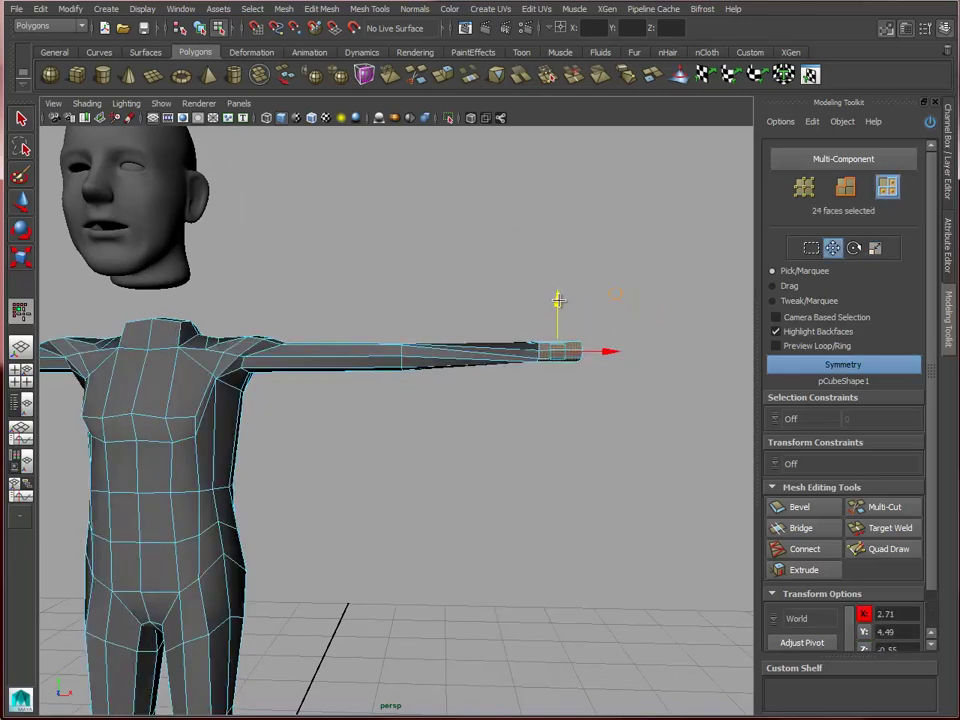
pyautogui.moveTo(559, 303); pyautogui.dragTo(559, 301)
pyautogui.keyDown('alt'); pyautogui.moveTo(612, 380); pyautogui.dragTo(523, 433); pyautogui.keyUp('alt')
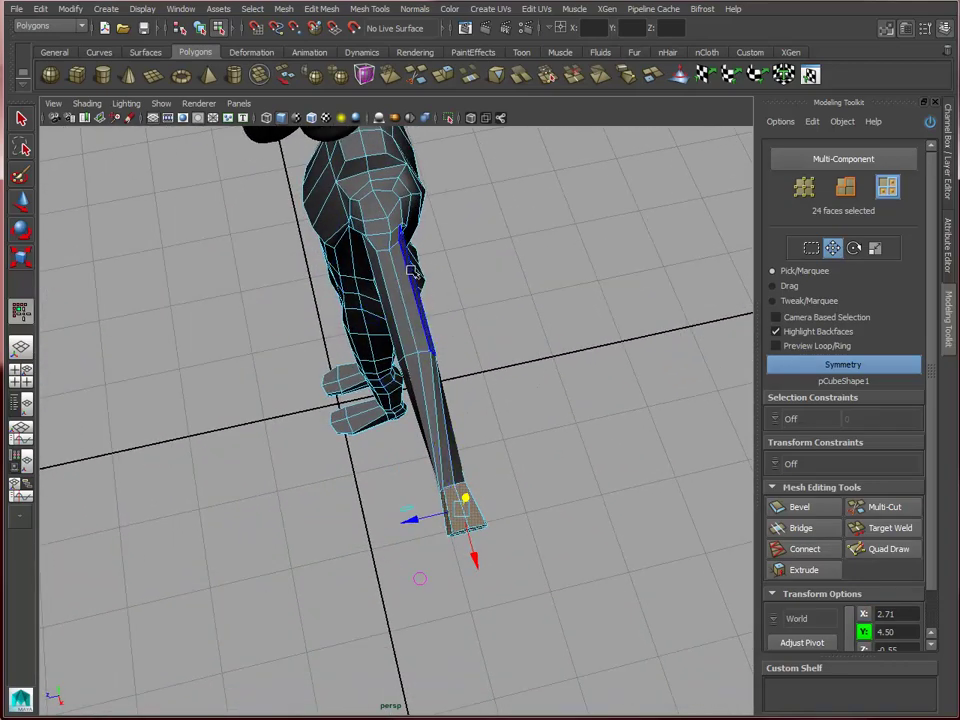
# Shift the mid-arm and hand vertices front to back to give both arms a slight bend at the elbow
pyautogui.moveTo(403, 292); pyautogui.dragTo(454, 260, button='right')
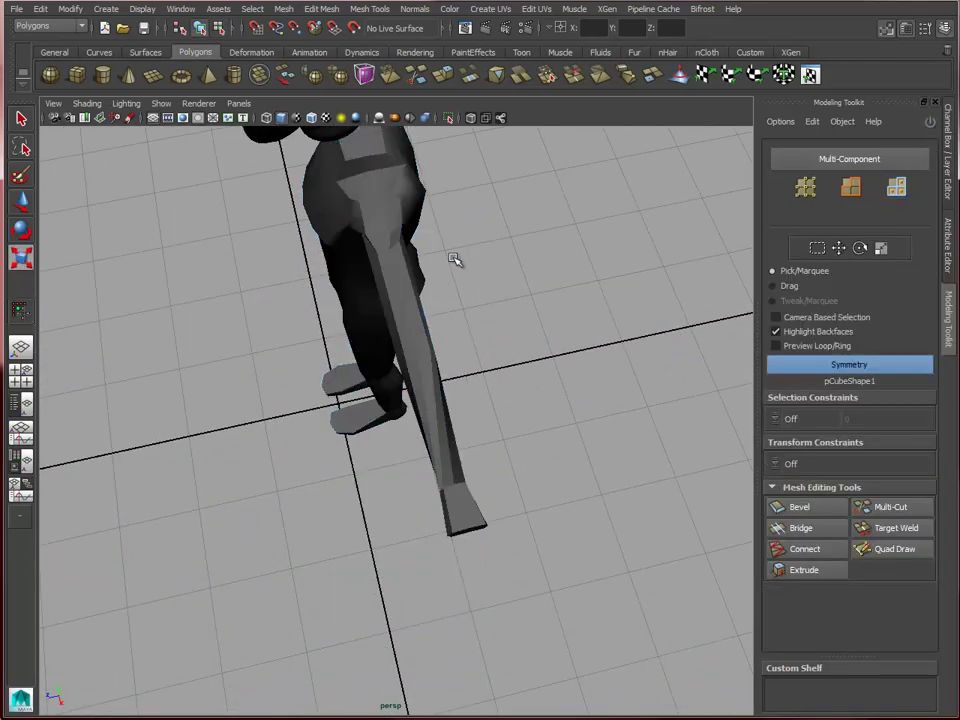
pyautogui.click(378, 305)
pyautogui.keyDown('alt'); pyautogui.moveTo(484, 279); pyautogui.dragTo(450, 235); pyautogui.keyUp('alt')
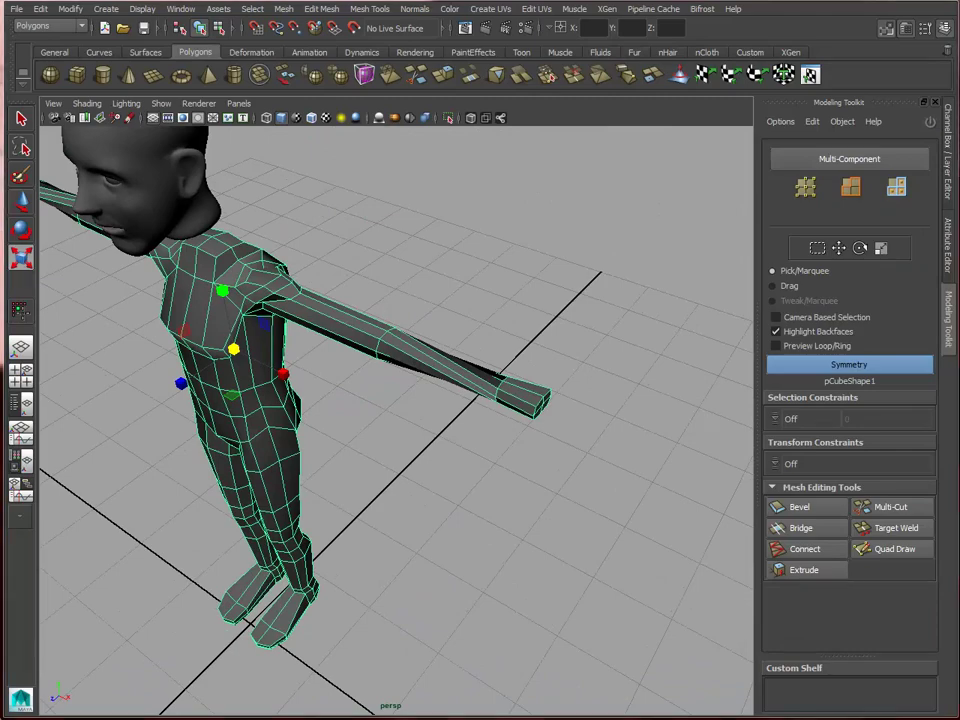
pyautogui.keyDown('alt'); pyautogui.moveTo(399, 418); pyautogui.dragTo(397, 387); pyautogui.keyUp('alt')
pyautogui.moveTo(403, 366); pyautogui.dragTo(352, 366, button='right')
pyautogui.moveTo(418, 318); pyautogui.dragTo(350, 411)
pyautogui.press('w')
pyautogui.moveTo(584, 393); pyautogui.dragTo(420, 376)
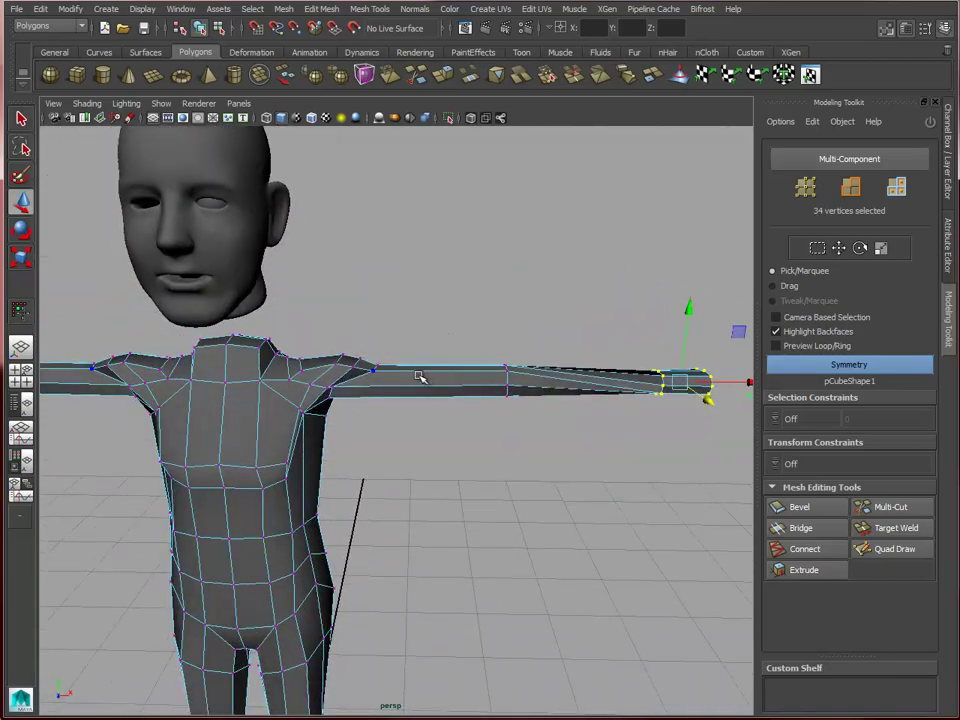
# Connect the upper-arm faces of both arms with one segment at slide 0.50, adding a loop around each upper arm
pyautogui.moveTo(419, 376); pyautogui.dragTo(420, 405, button='right')
pyautogui.moveTo(414, 342); pyautogui.dragTo(463, 468)
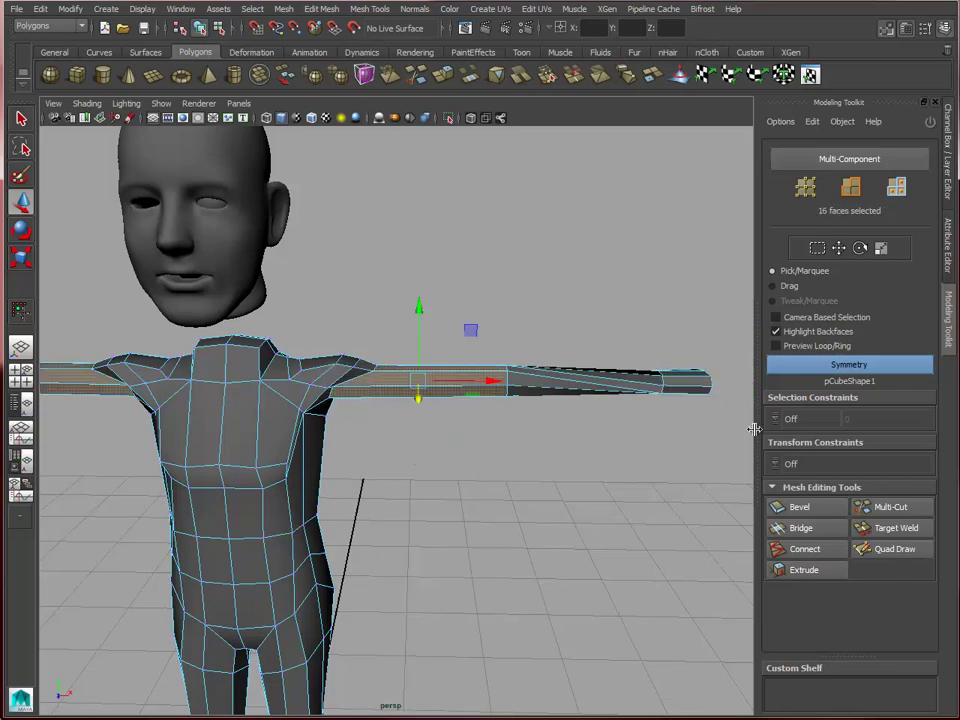
pyautogui.click(815, 552)
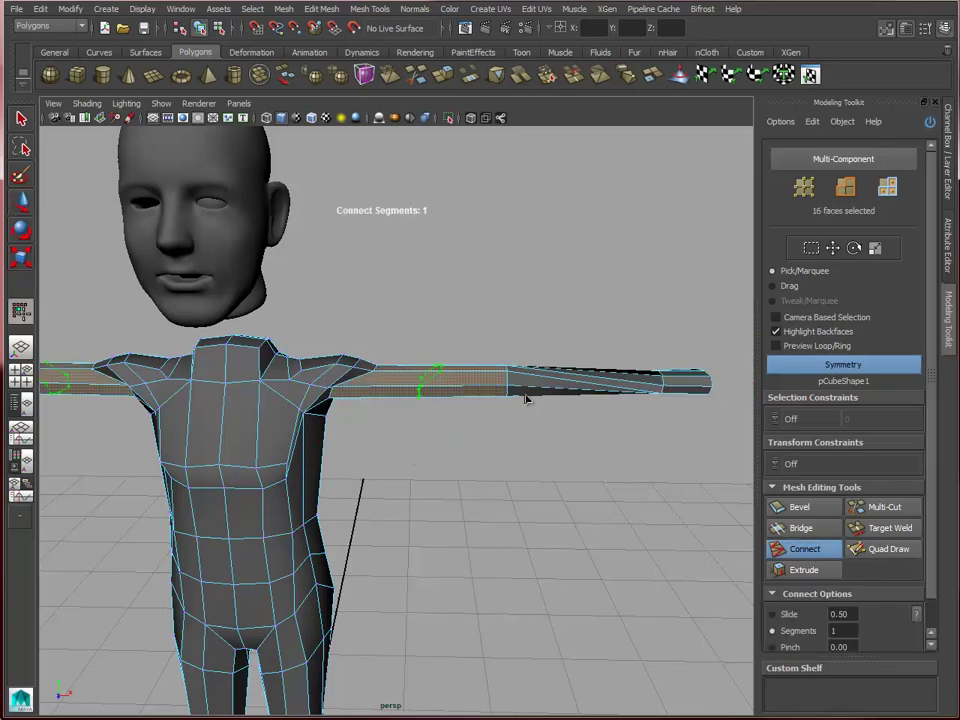
pyautogui.keyDown('alt'); pyautogui.moveTo(380, 284); pyautogui.dragTo(43, 261); pyautogui.keyUp('alt')
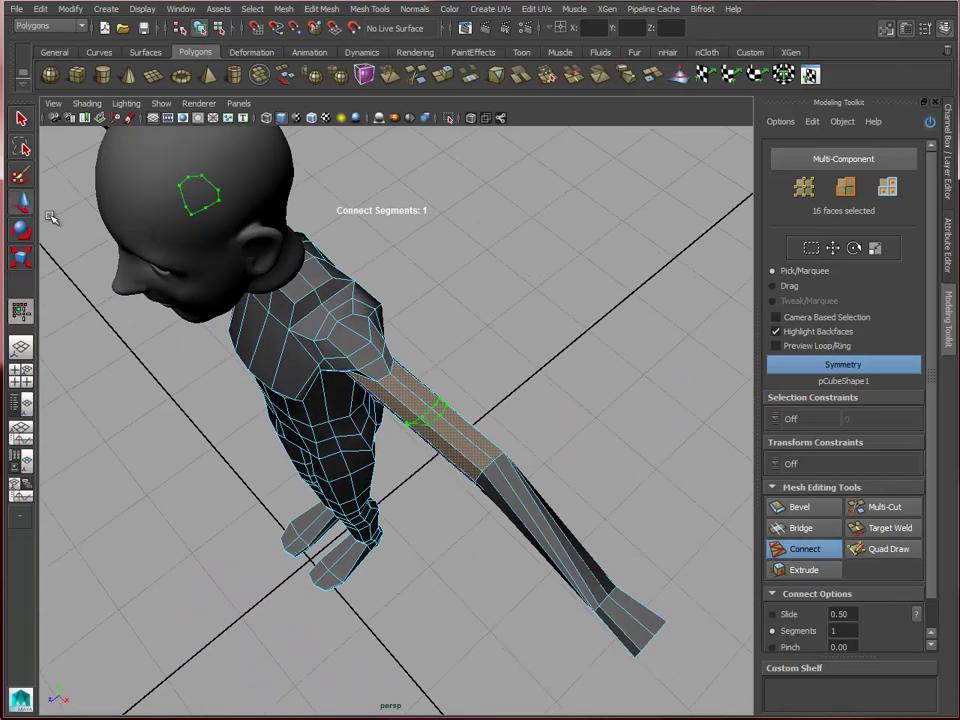
pyautogui.press('w')
# Scale the new upper-arm loops to round out the upper arms and straighten the loops along the arm's length
pyautogui.keyDown('alt'); pyautogui.moveTo(492, 412); pyautogui.dragTo(450, 416); pyautogui.keyUp('alt')
pyautogui.press('r')
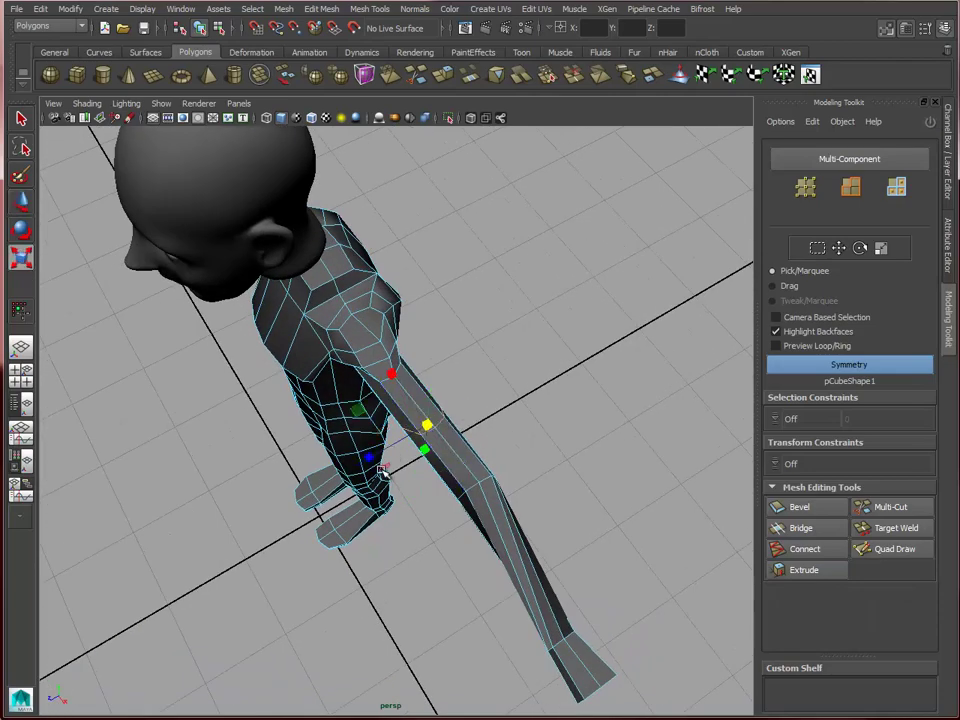
pyautogui.keyDown('alt'); pyautogui.moveTo(455, 425); pyautogui.dragTo(480, 411); pyautogui.keyUp('alt')
pyautogui.keyDown('alt'); pyautogui.moveTo(391, 438); pyautogui.dragTo(444, 407); pyautogui.keyUp('alt')
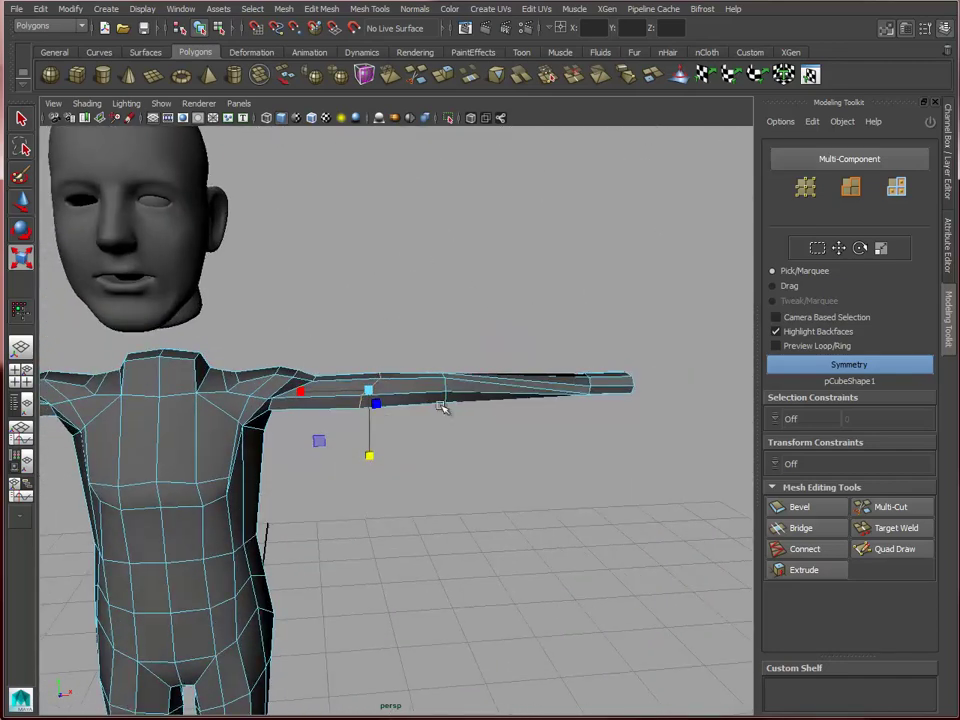
pyautogui.moveTo(300, 392); pyautogui.dragTo(319, 399)
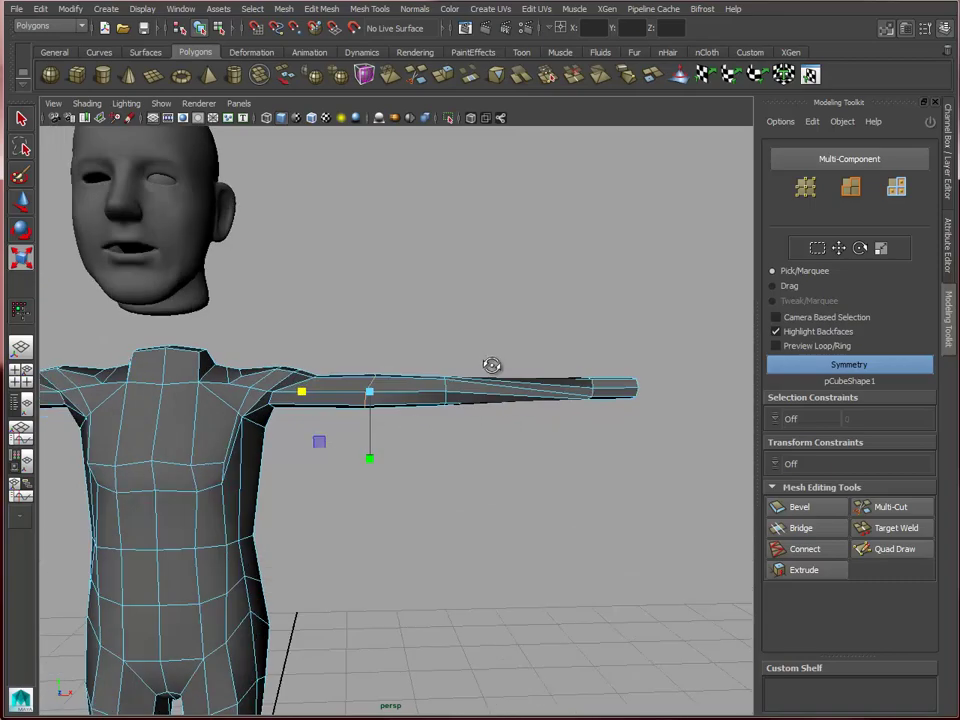
pyautogui.keyDown('alt'); pyautogui.moveTo(493, 364); pyautogui.dragTo(530, 385); pyautogui.keyUp('alt')
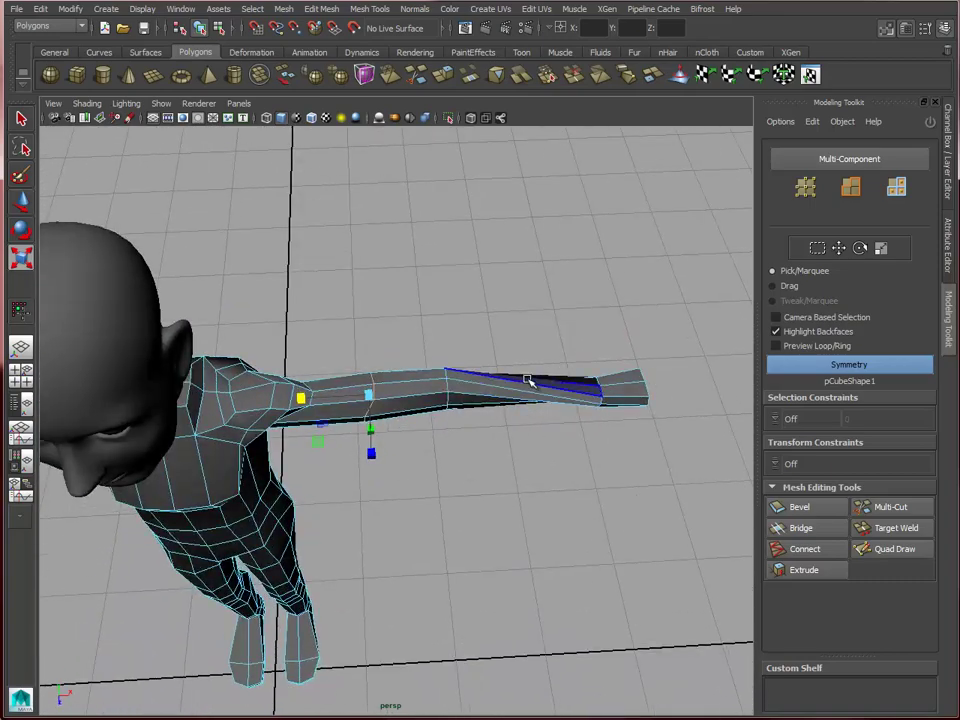
# Connect the forearm faces of both arms with one segment at slide 0.50, adding a loop around each forearm
pyautogui.moveTo(527, 379); pyautogui.dragTo(527, 414, button='right')
pyautogui.moveTo(525, 366); pyautogui.dragTo(513, 468)
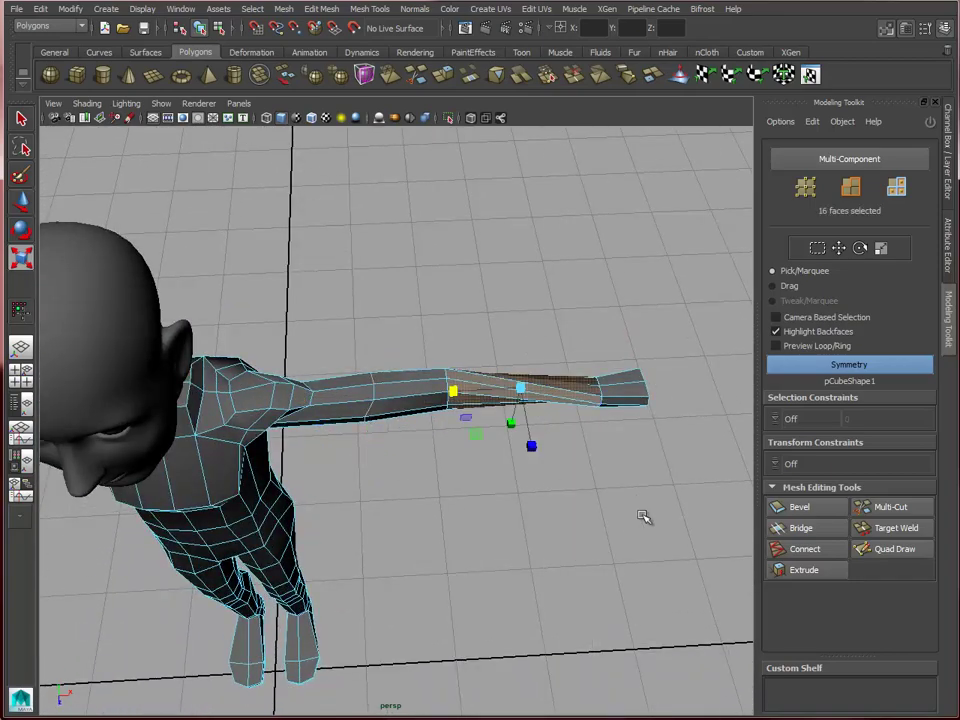
pyautogui.click(816, 551)
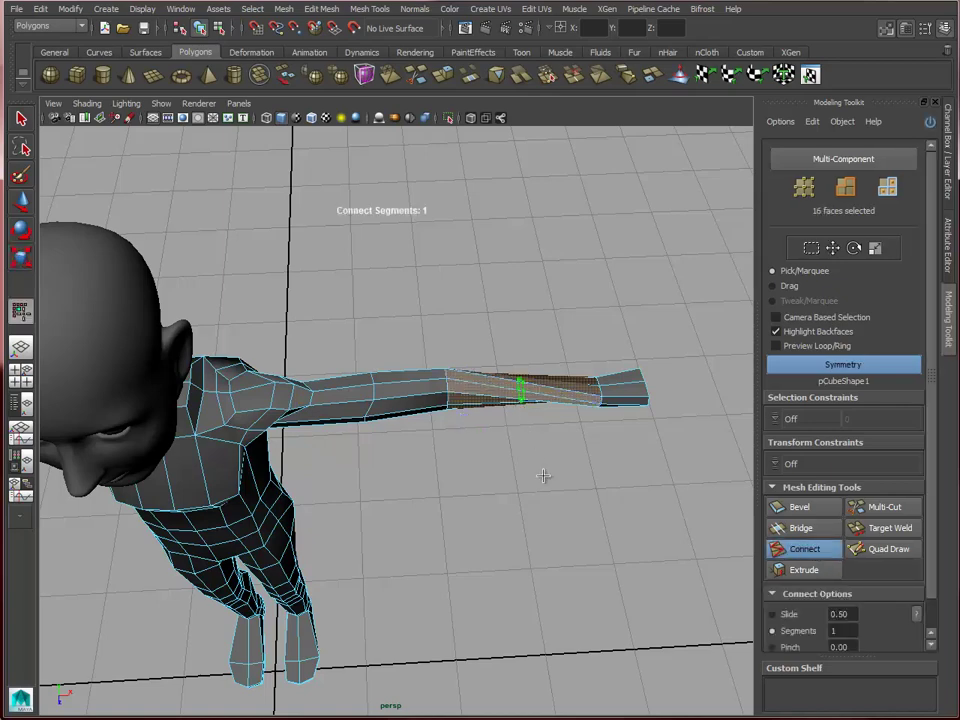
pyautogui.press('r')
# Select the vertices of the new forearm loops and scale them uniformly to shape the forearms
pyautogui.keyDown('alt'); pyautogui.moveTo(574, 471); pyautogui.dragTo(565, 394); pyautogui.keyUp('alt')
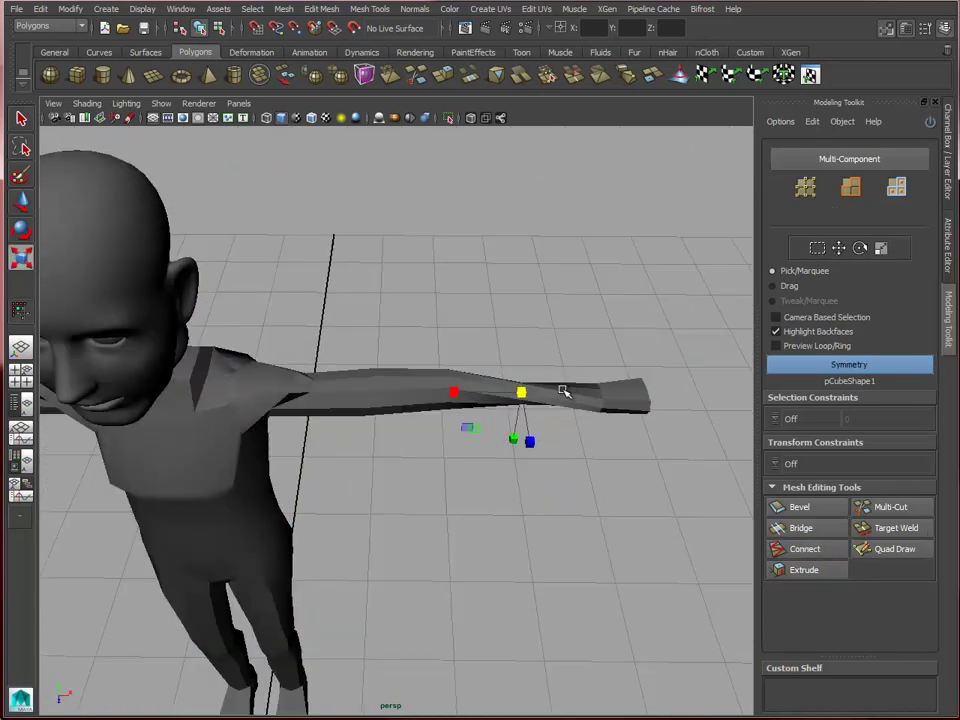
pyautogui.click(564, 391)
pyautogui.keyDown('alt'); pyautogui.moveTo(577, 446); pyautogui.dragTo(537, 388); pyautogui.keyUp('alt')
pyautogui.moveTo(540, 390); pyautogui.dragTo(483, 389, button='right')
pyautogui.moveTo(518, 364); pyautogui.dragTo(538, 420)
pyautogui.keyDown('alt'); pyautogui.moveTo(520, 440); pyautogui.dragTo(542, 424); pyautogui.keyUp('alt')
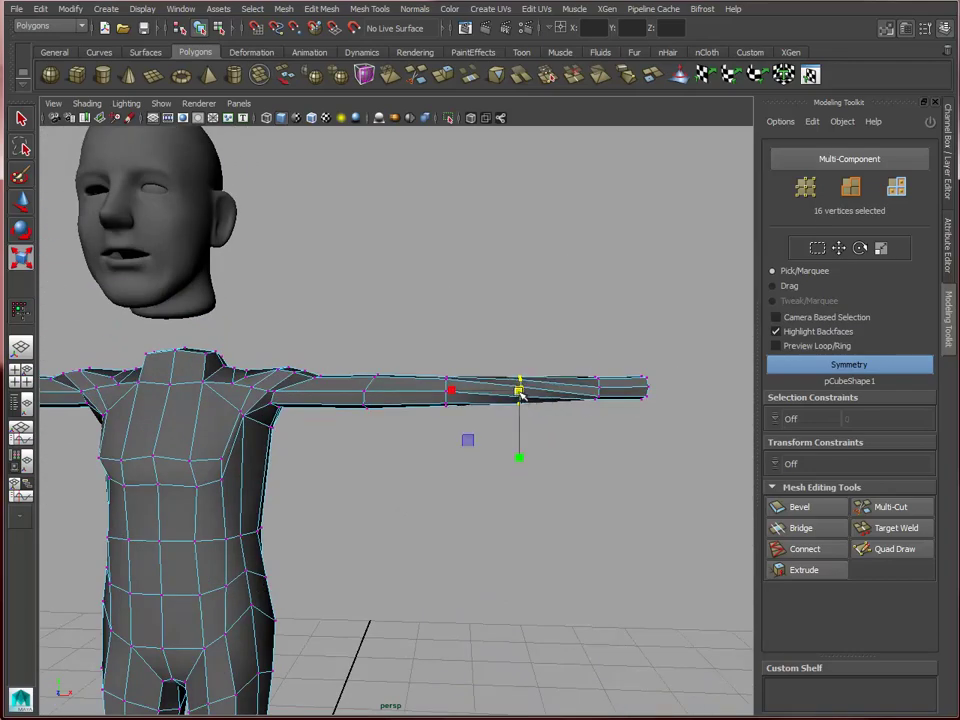
# Preview the whole body smoothed and examine the shape of the arms and shoulders from above and in front
pyautogui.keyDown('alt'); pyautogui.moveTo(556, 431); pyautogui.dragTo(443, 437); pyautogui.keyUp('alt')
pyautogui.moveTo(443, 437); pyautogui.dragTo(505, 400, button='right')
pyautogui.click(447, 432)
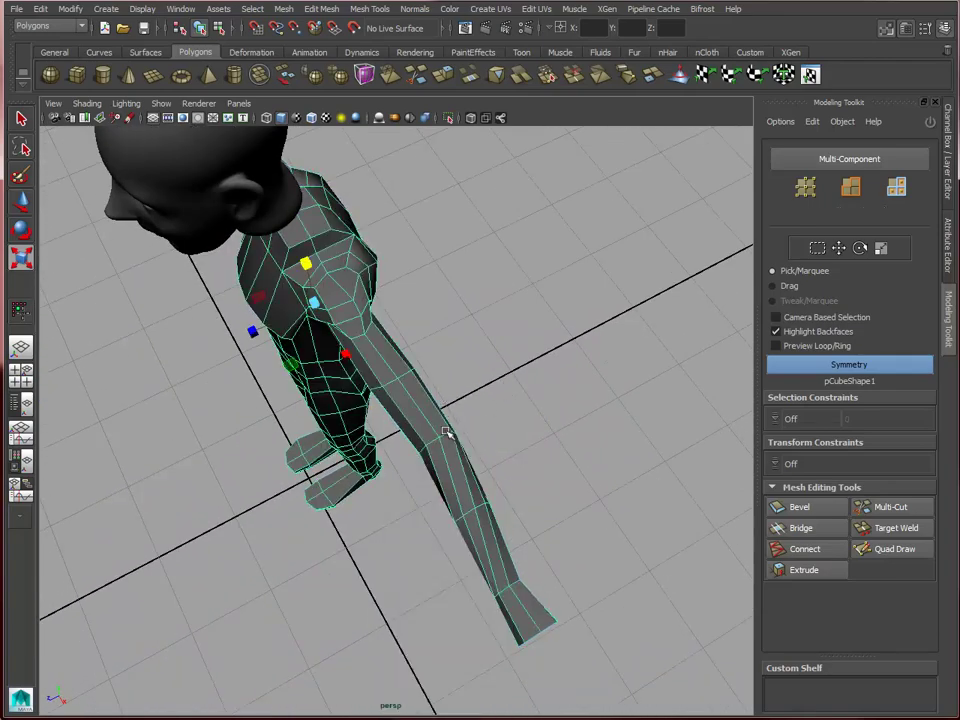
pyautogui.press('3')
pyautogui.click(510, 444)
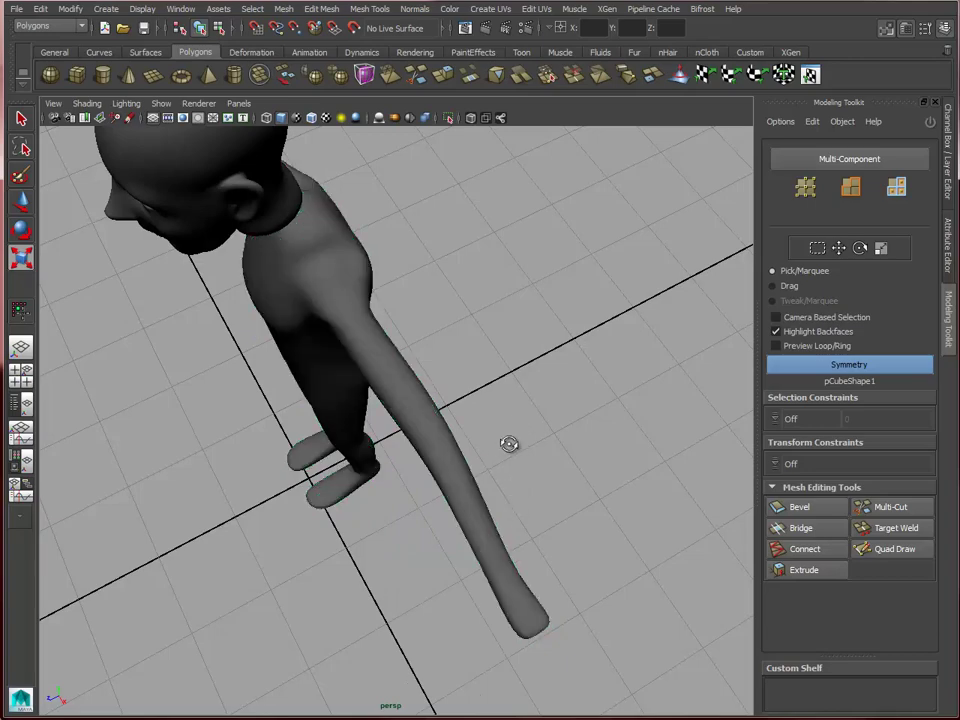
pyautogui.keyDown('alt'); pyautogui.moveTo(510, 444); pyautogui.dragTo(523, 394); pyautogui.keyUp('alt')
pyautogui.click(523, 394)
pyautogui.keyDown('alt'); pyautogui.moveTo(523, 394); pyautogui.dragTo(581, 429, button='right'); pyautogui.keyUp('alt')
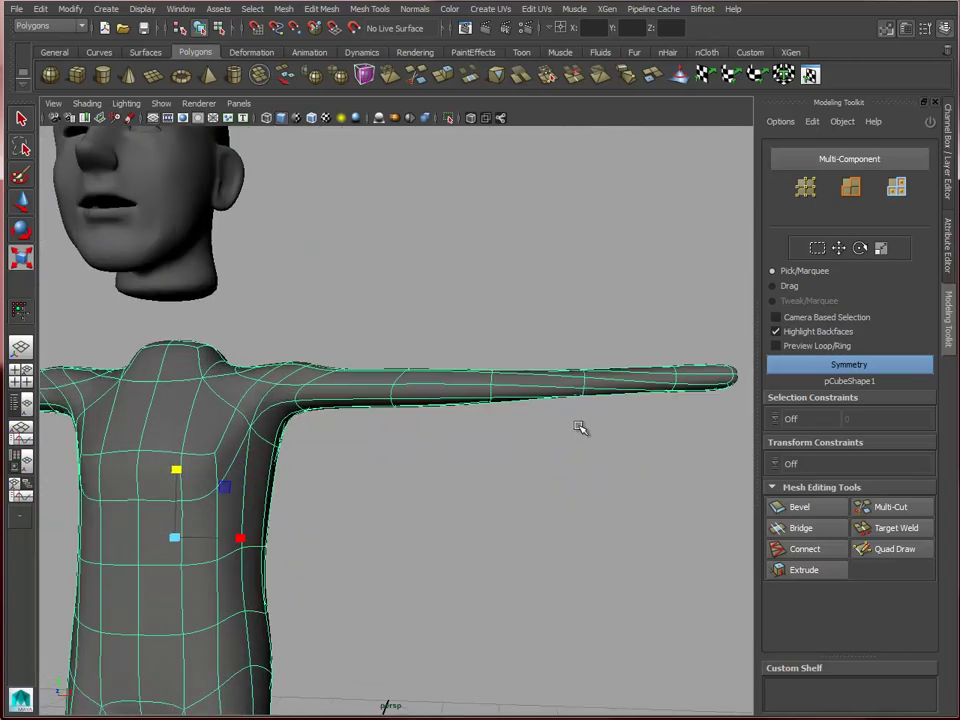
# Connect the face ring just above the elbow on both arms with one segment at slide 0.50 to add a loop
pyautogui.keyDown('alt'); pyautogui.moveTo(581, 429); pyautogui.dragTo(526, 454); pyautogui.keyUp('alt')
pyautogui.scroll(5, 514, 407)
pyautogui.scroll(-5, 546, 388)
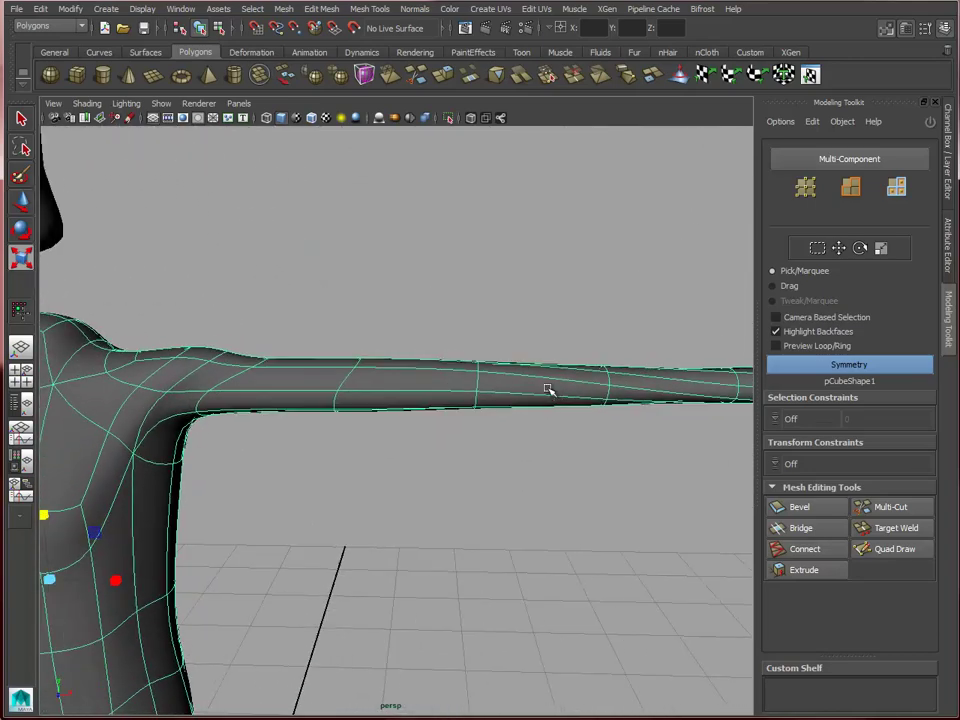
pyautogui.rightClick(432, 395)
pyautogui.moveTo(432, 395); pyautogui.dragTo(423, 412, button='right')
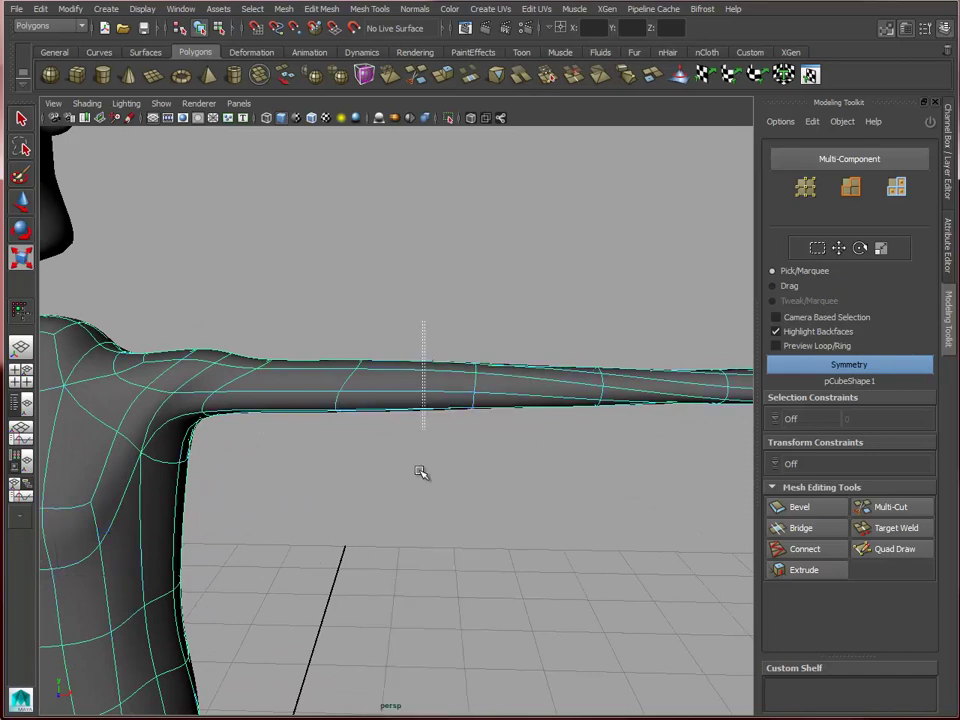
pyautogui.moveTo(421, 472); pyautogui.dragTo(423, 474)
pyautogui.click(815, 553)
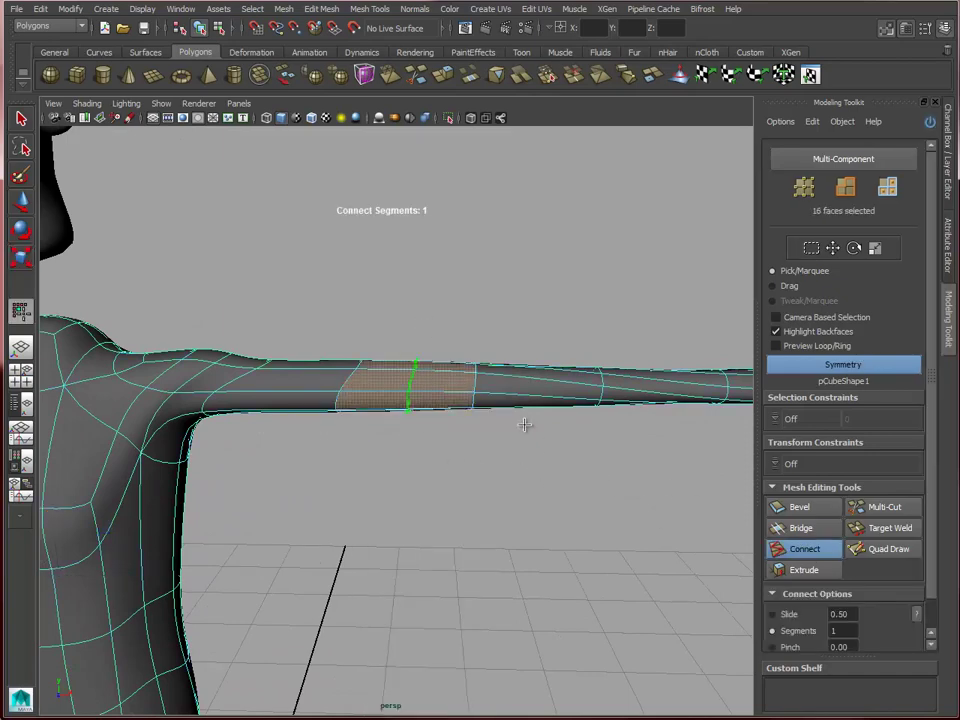
pyautogui.keyDown('alt'); pyautogui.moveTo(523, 418); pyautogui.dragTo(497, 435); pyautogui.keyUp('alt')
pyautogui.keyDown('alt'); pyautogui.moveTo(505, 385); pyautogui.dragTo(448, 377); pyautogui.keyUp('alt')
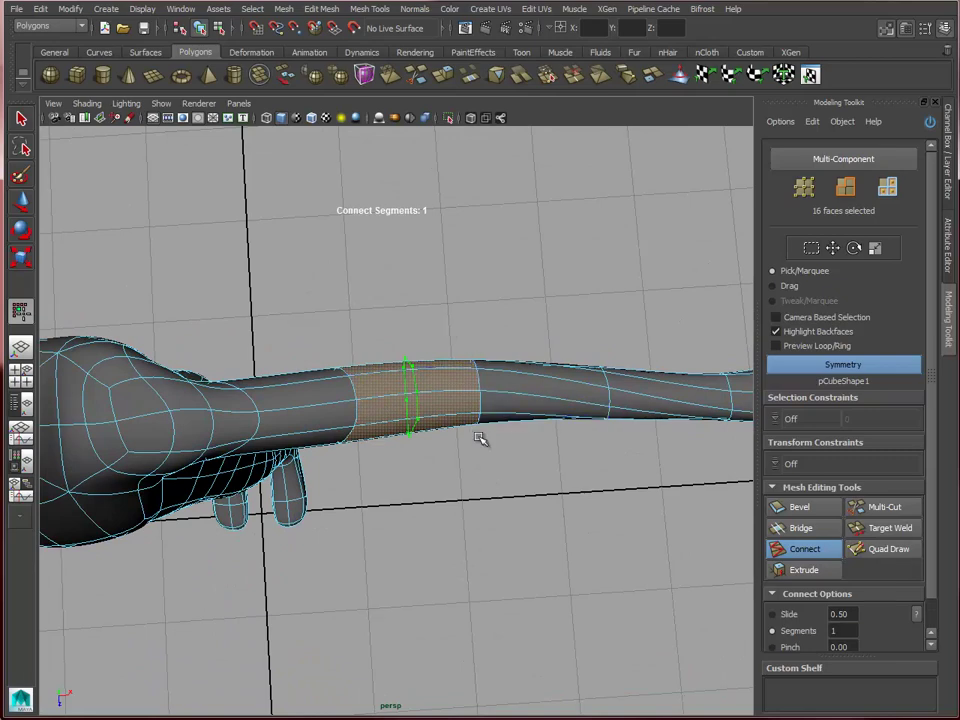
pyautogui.press('r')
# Connect the next face ring, on the upper forearm of both arms, with one segment at slide 0.50
pyautogui.click(548, 396)
pyautogui.moveTo(552, 392); pyautogui.dragTo(546, 425, button='right')
pyautogui.click(805, 549)
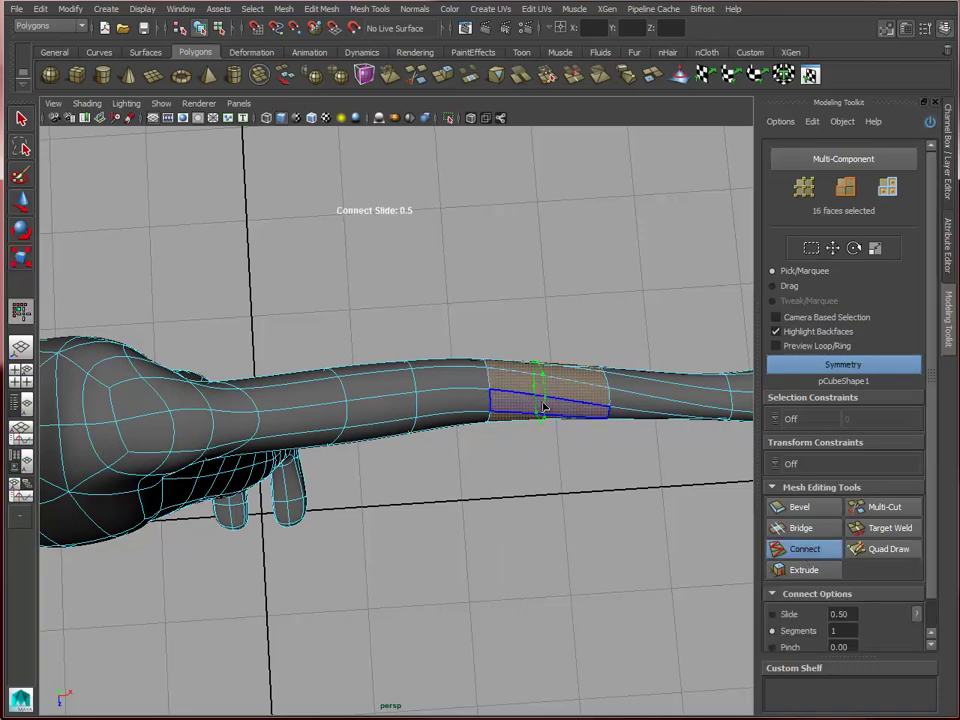
pyautogui.press('r')
pyautogui.click(576, 366)
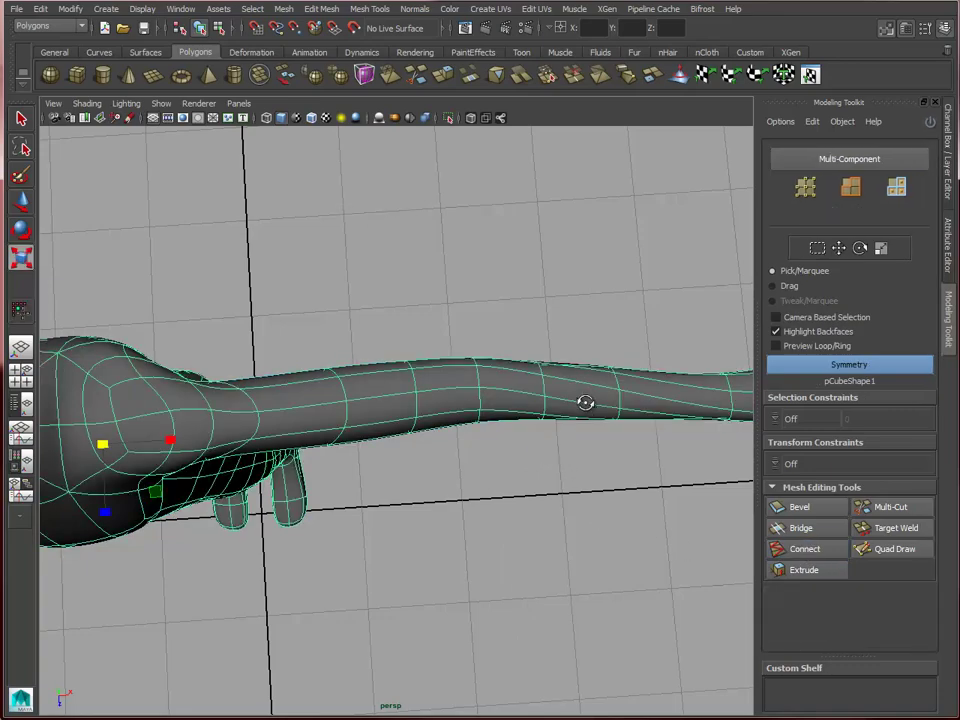
# Select the vertices of the new upper-forearm loops, then scale and move them vertically to shape the forearm bulge
pyautogui.keyDown('alt'); pyautogui.moveTo(583, 401); pyautogui.dragTo(508, 388); pyautogui.keyUp('alt')
pyautogui.keyDown('alt'); pyautogui.moveTo(477, 427); pyautogui.dragTo(546, 388); pyautogui.keyUp('alt')
pyautogui.moveTo(546, 388); pyautogui.dragTo(506, 381, button='right')
pyautogui.moveTo(567, 432); pyautogui.dragTo(523, 405)
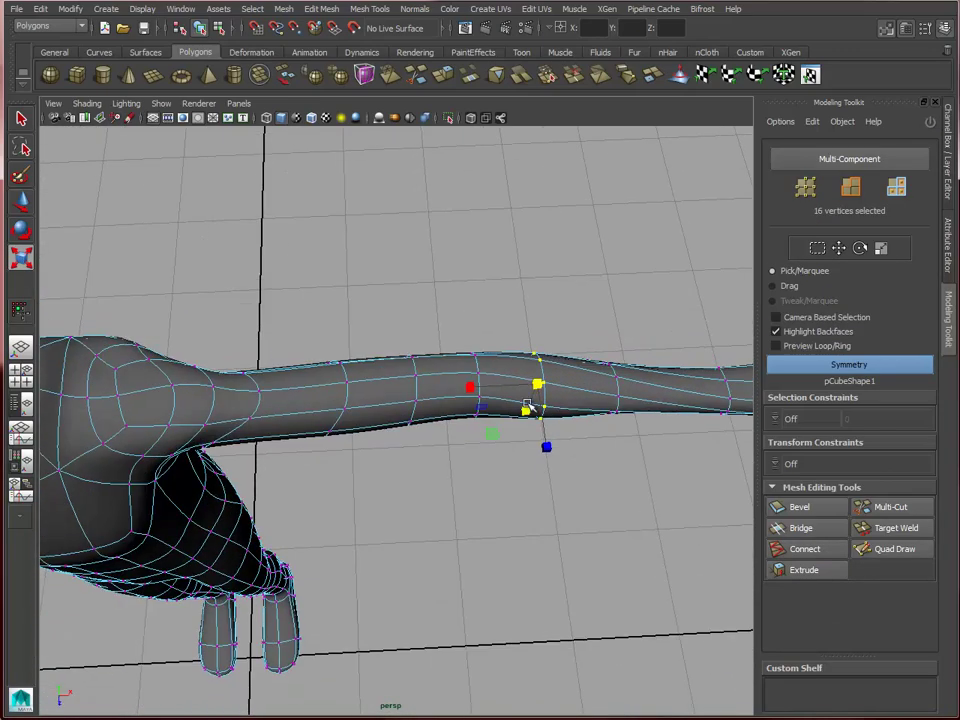
pyautogui.press('w')
pyautogui.moveTo(615, 382); pyautogui.dragTo(559, 334)
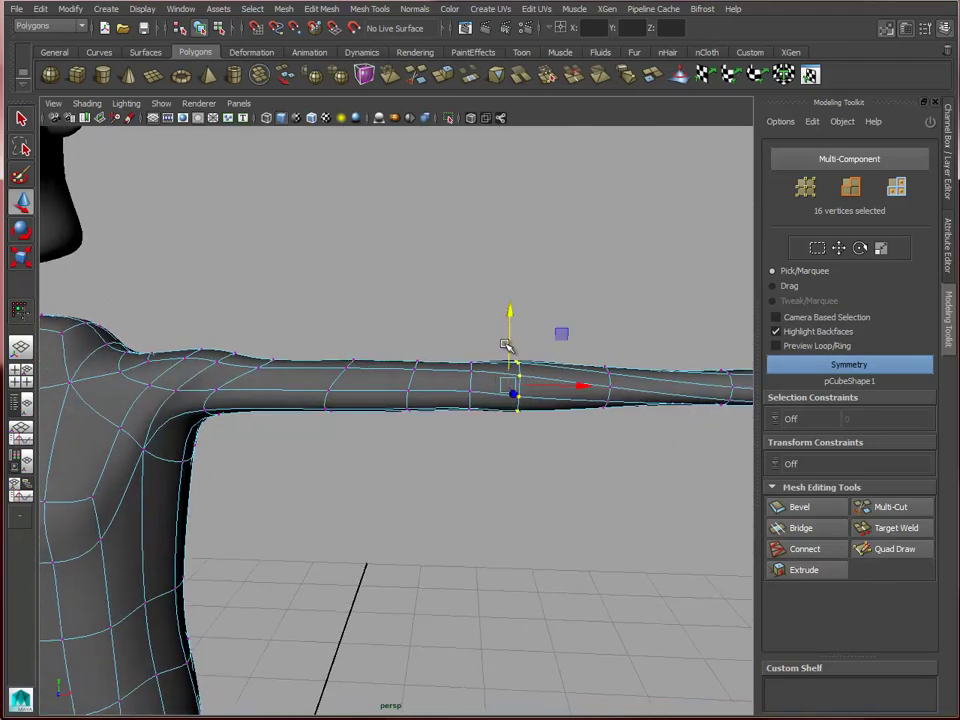
pyautogui.press('r')
pyautogui.keyDown('alt'); pyautogui.moveTo(579, 388); pyautogui.dragTo(539, 446); pyautogui.keyUp('alt')
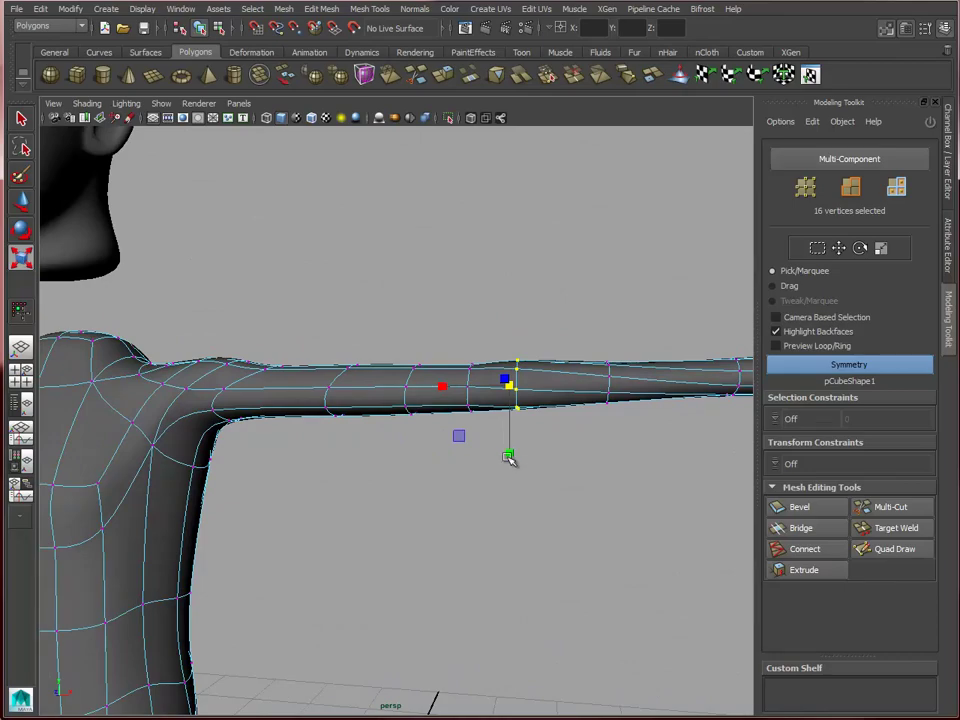
pyautogui.press('w')
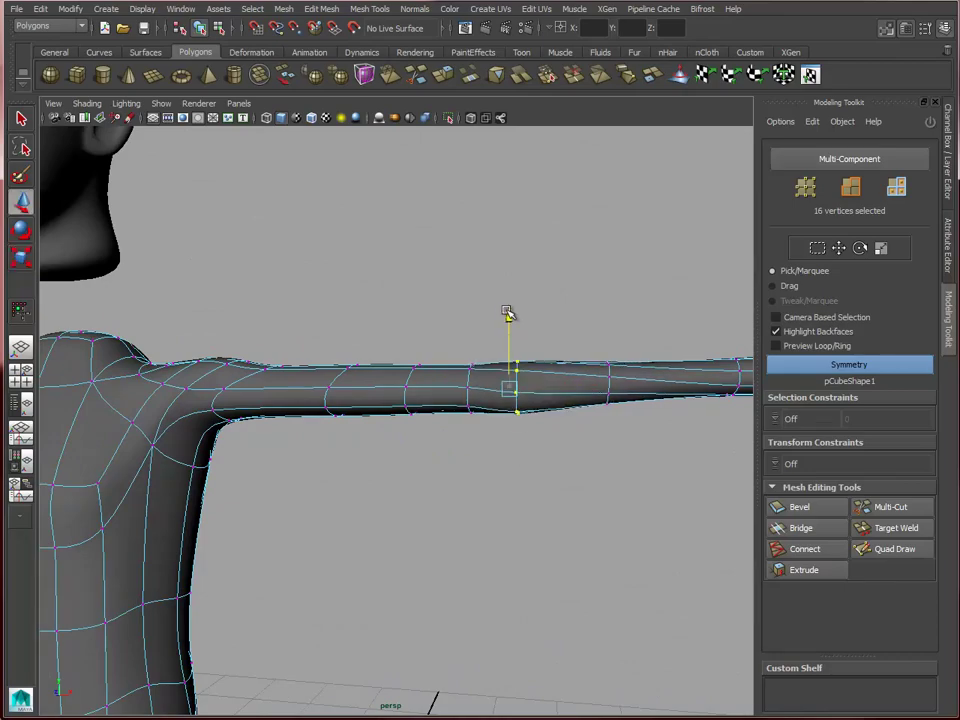
# Scale the vertex loops above the elbows and shift them along the arms to even out the upper arms
pyautogui.keyDown('alt'); pyautogui.moveTo(508, 315); pyautogui.dragTo(455, 457); pyautogui.keyUp('alt')
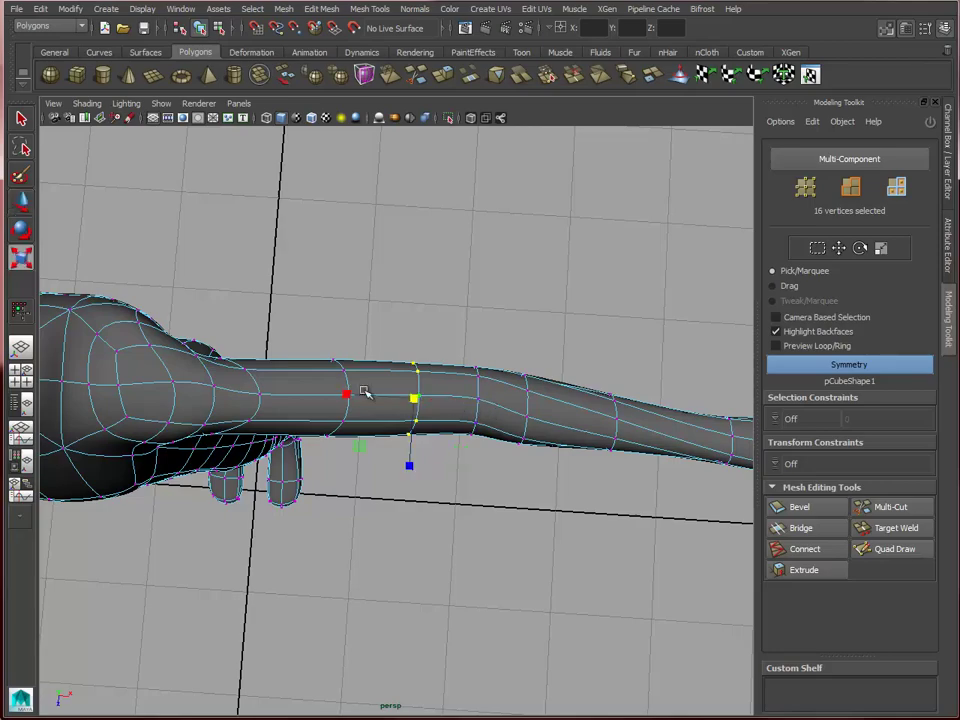
pyautogui.moveTo(450, 418)
pyautogui.keyDown('alt'); pyautogui.mouseDown()
pyautogui.moveTo(501, 306)
pyautogui.moveTo(435, 386)
pyautogui.moveTo(493, 389)
pyautogui.moveTo(476, 486)
pyautogui.moveTo(401, 510)
pyautogui.moveTo(447, 441)
pyautogui.mouseUp(); pyautogui.keyUp('alt')
pyautogui.press('w')
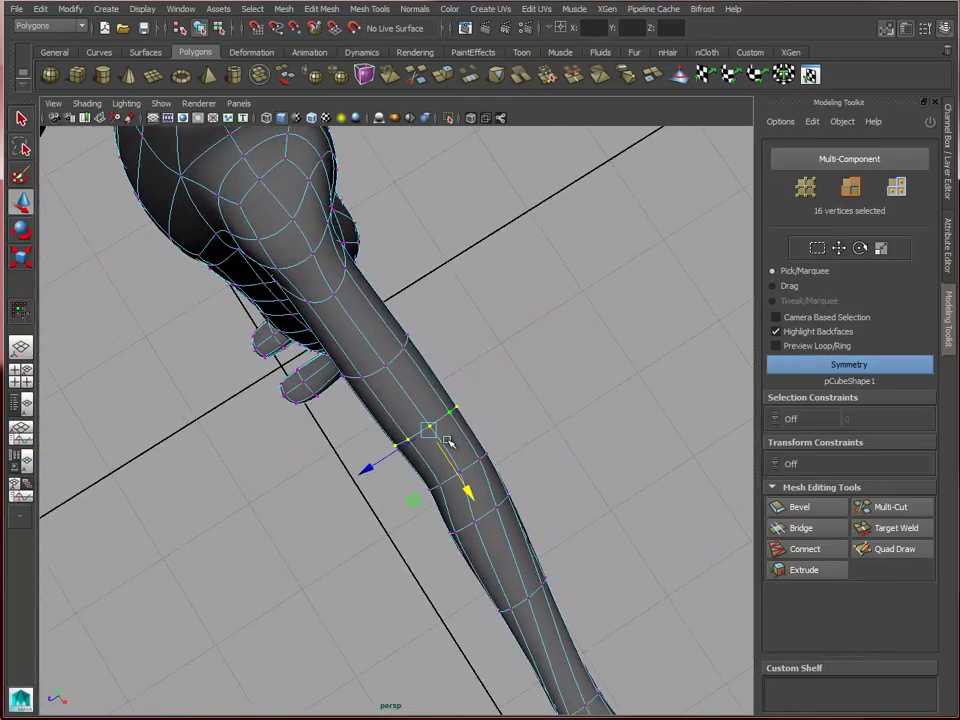
pyautogui.keyDown('alt'); pyautogui.moveTo(484, 386); pyautogui.dragTo(458, 369); pyautogui.keyUp('alt')
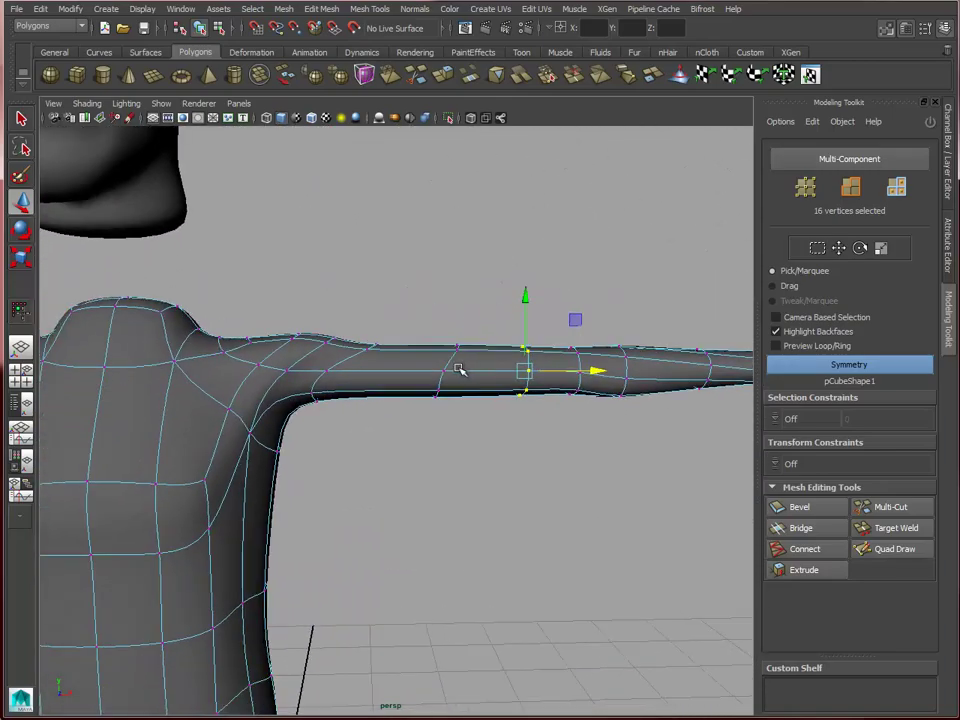
# Reposition individual vertices around the shoulder and armpit on both sides to smooth the arm's transition into the torso
pyautogui.click(413, 299)
pyautogui.keyDown('alt'); pyautogui.moveTo(413, 299); pyautogui.dragTo(420, 407); pyautogui.keyUp('alt')
pyautogui.keyDown('alt'); pyautogui.moveTo(480, 398); pyautogui.dragTo(407, 392); pyautogui.keyUp('alt')
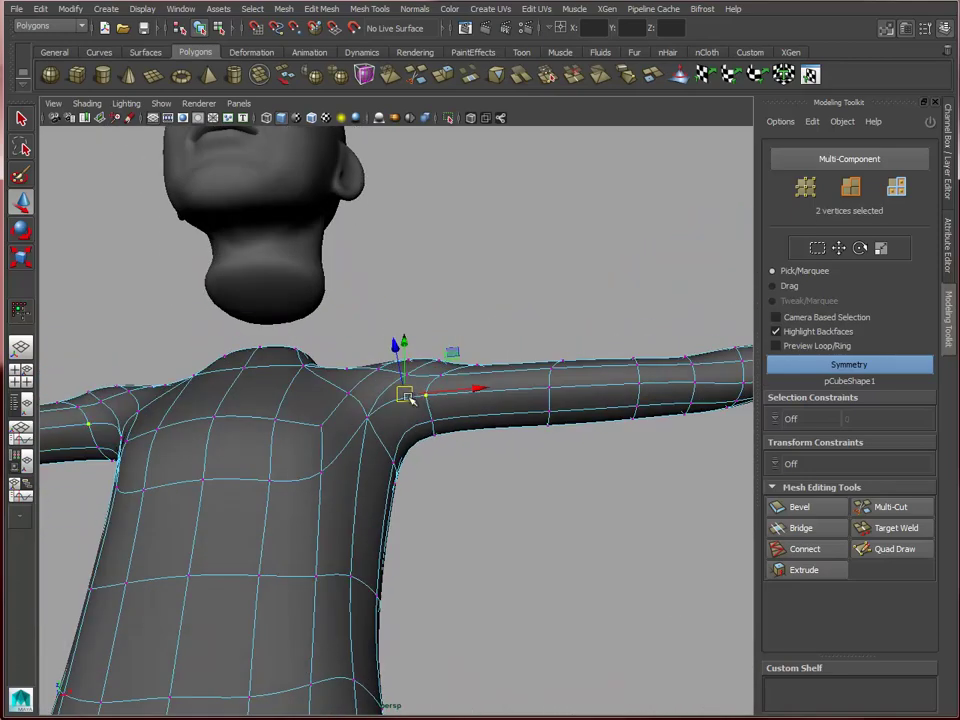
pyautogui.moveTo(488, 421); pyautogui.dragTo(501, 470)
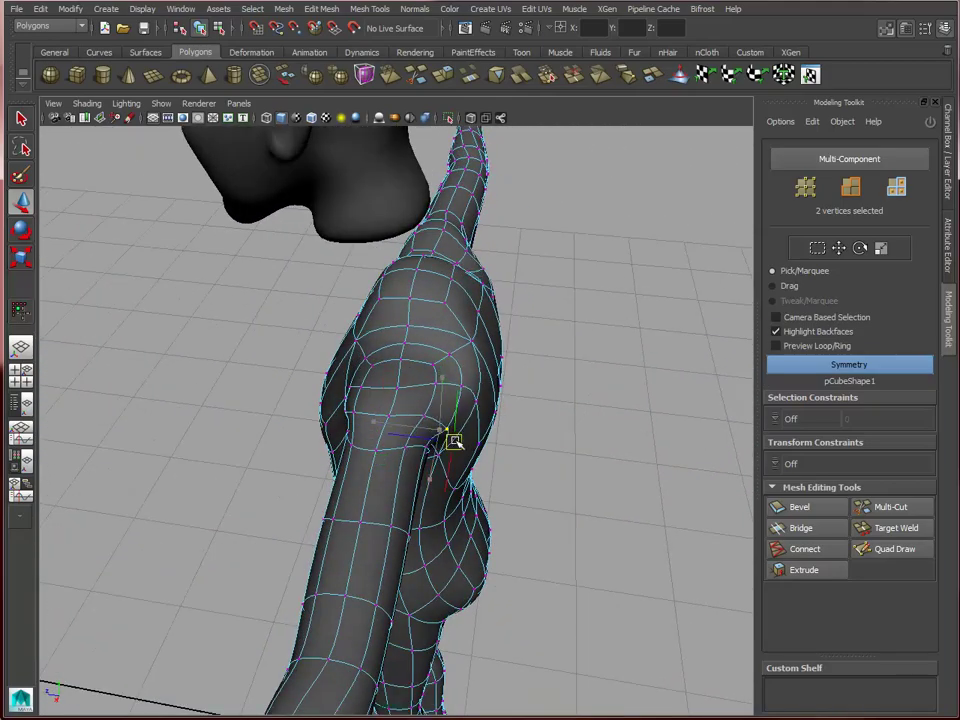
pyautogui.keyDown('alt'); pyautogui.moveTo(453, 440); pyautogui.dragTo(660, 439); pyautogui.keyUp('alt')
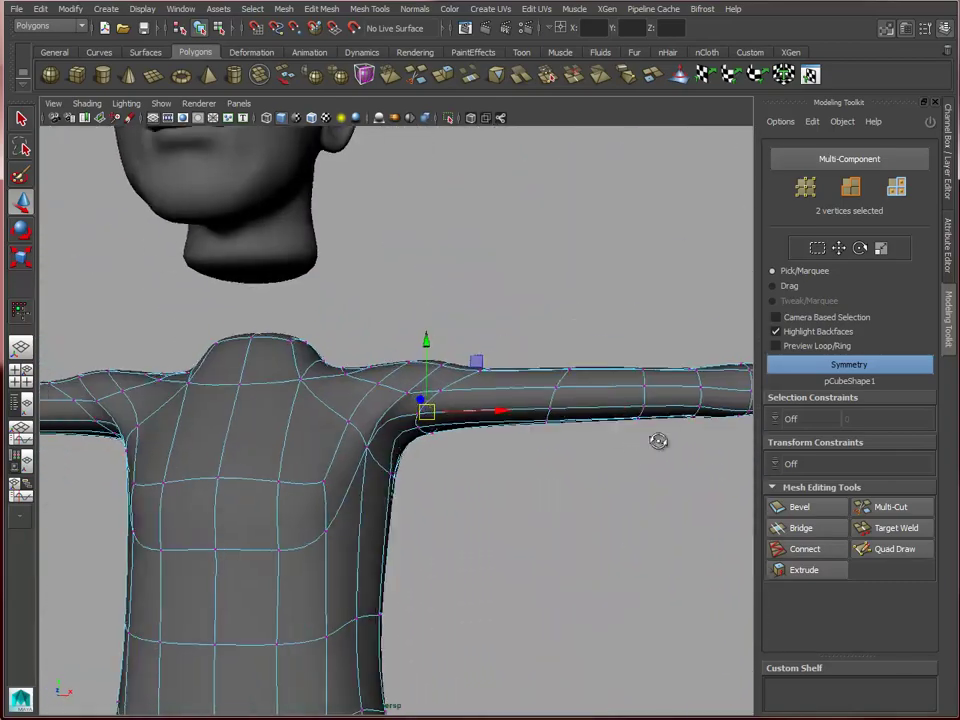
# Connect the upper-arm faces next to the shoulders with one segment at slide 0.50, adding a loop on both arms
pyautogui.rightClick(506, 400)
pyautogui.moveTo(506, 400); pyautogui.dragTo(508, 435, button='right')
pyautogui.moveTo(508, 343); pyautogui.dragTo(507, 432)
pyautogui.keyDown('alt'); pyautogui.moveTo(507, 432); pyautogui.dragTo(640, 412); pyautogui.keyUp('alt')
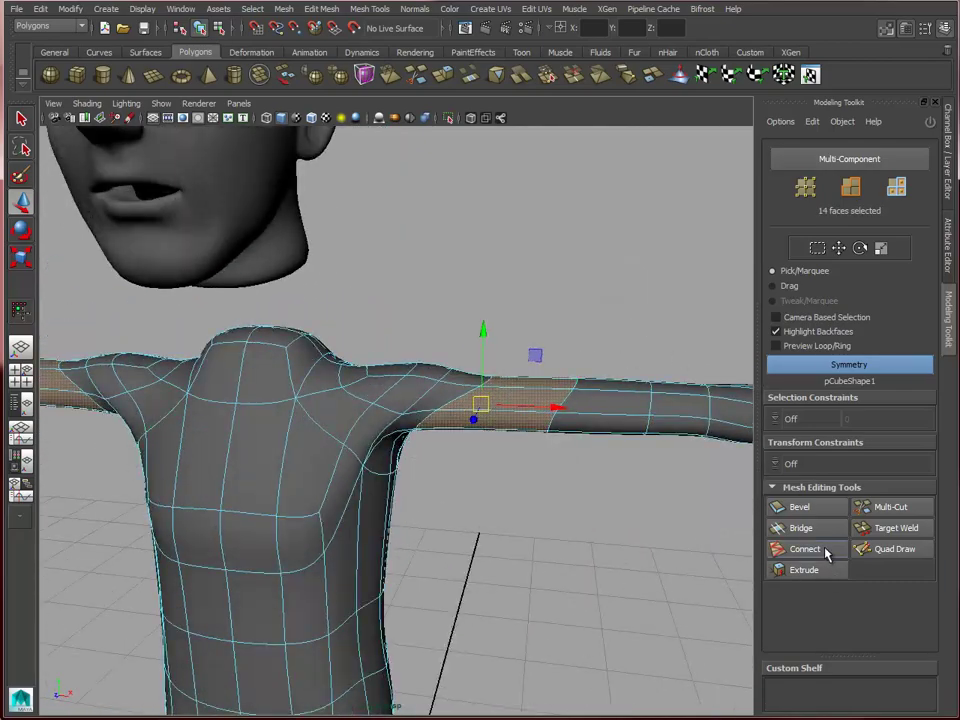
pyautogui.click(805, 549)
pyautogui.keyDown('alt'); pyautogui.moveTo(448, 392); pyautogui.dragTo(350, 390); pyautogui.keyUp('alt')
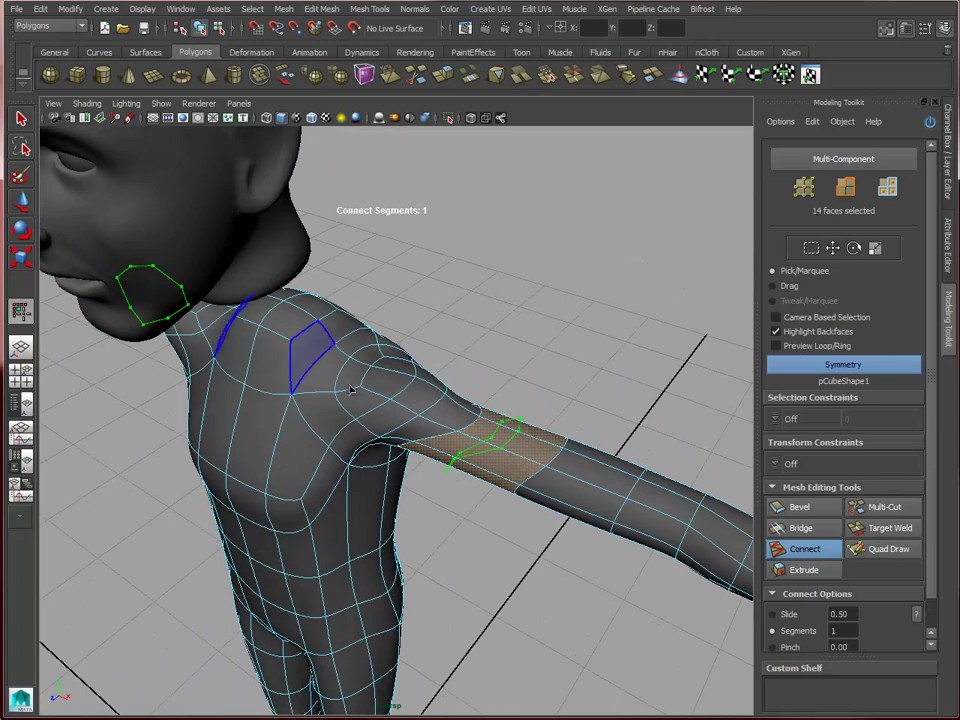
pyautogui.press('w')
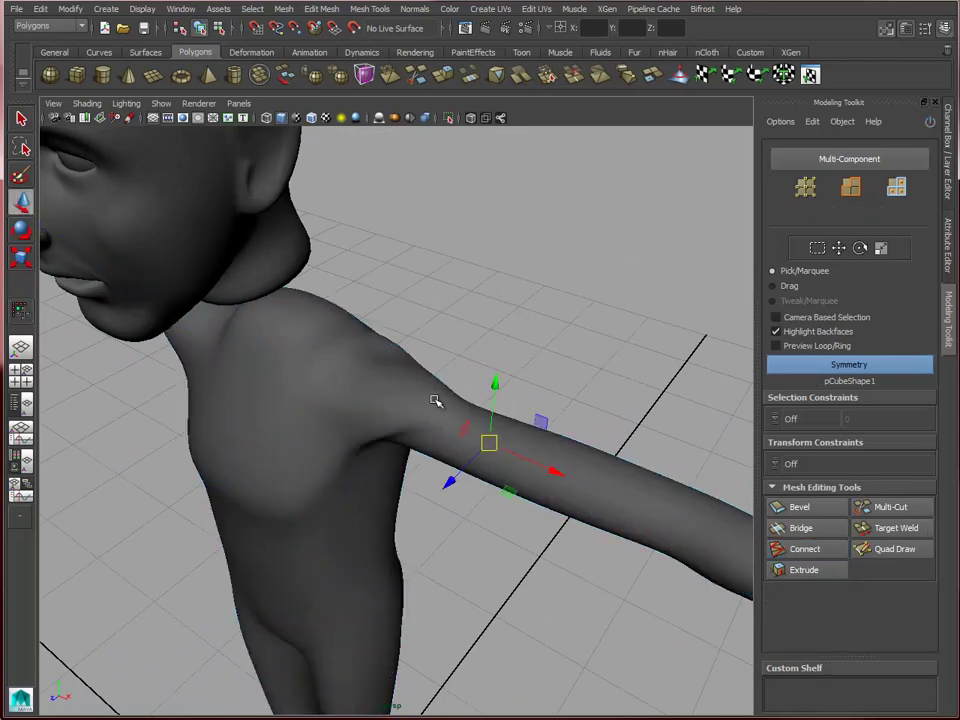
# Select the new edge loops near the shoulders, scale them, and slide them outward along the arms
pyautogui.moveTo(435, 401); pyautogui.dragTo(505, 352, button='right')
pyautogui.keyDown('alt'); pyautogui.moveTo(551, 420); pyautogui.dragTo(518, 417); pyautogui.keyUp('alt')
pyautogui.moveTo(465, 467); pyautogui.dragTo(463, 431, button='right')
pyautogui.doubleClick(463, 463)
pyautogui.keyDown('alt'); pyautogui.moveTo(463, 463); pyautogui.dragTo(384, 393); pyautogui.keyUp('alt')
pyautogui.press('r')
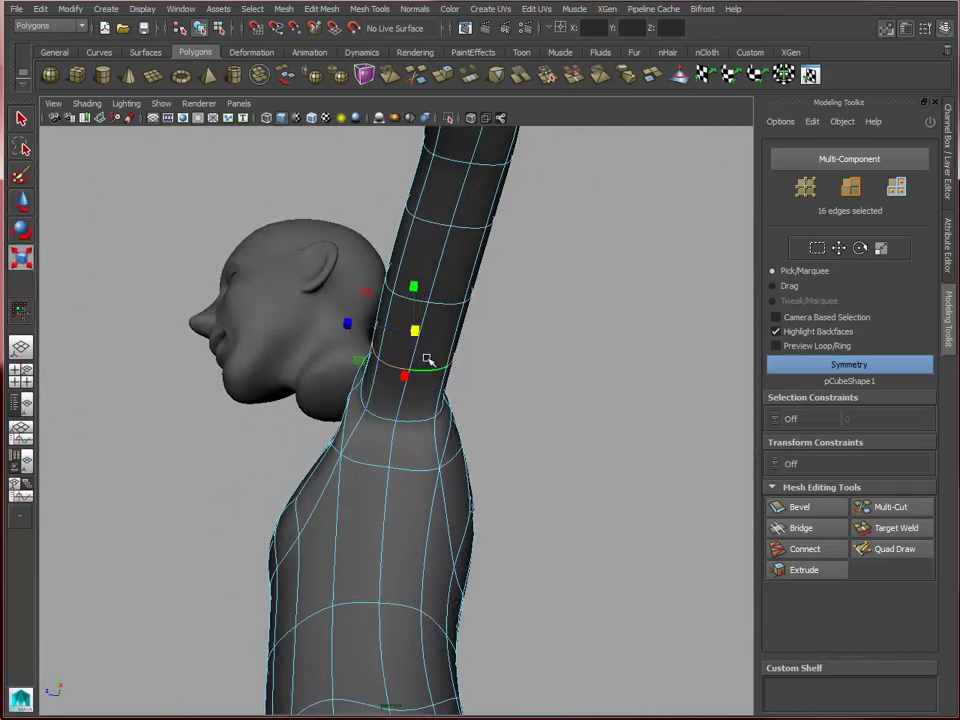
pyautogui.keyDown('alt'); pyautogui.moveTo(349, 326); pyautogui.dragTo(550, 394); pyautogui.keyUp('alt')
pyautogui.press('w')
pyautogui.keyDown('alt'); pyautogui.moveTo(550, 394); pyautogui.dragTo(640, 376, button='right'); pyautogui.keyUp('alt')
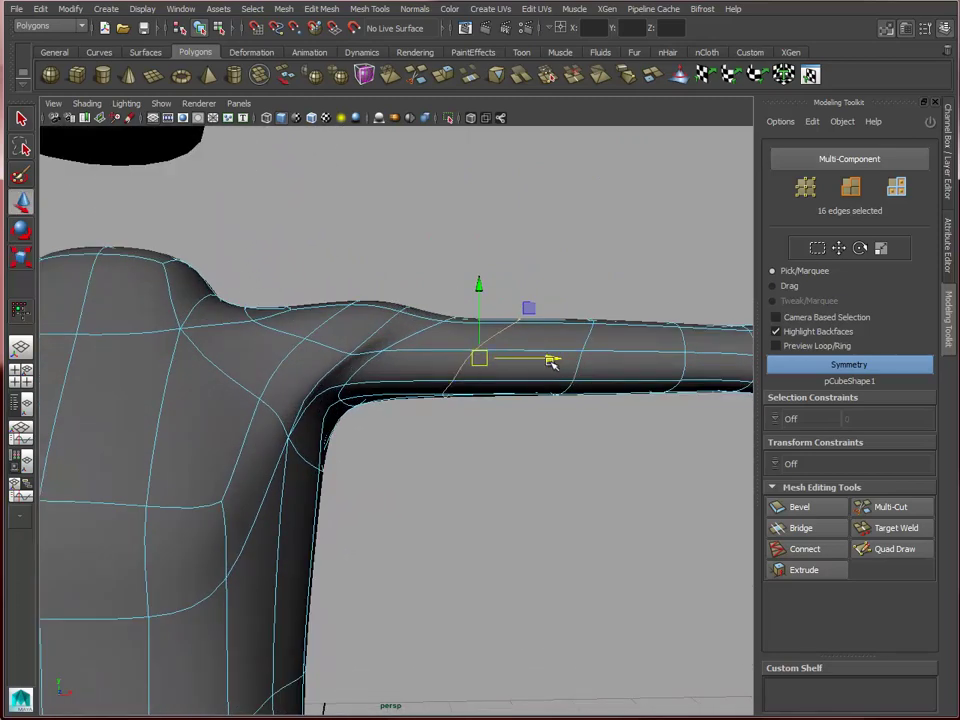
pyautogui.moveTo(550, 361); pyautogui.dragTo(362, 416)
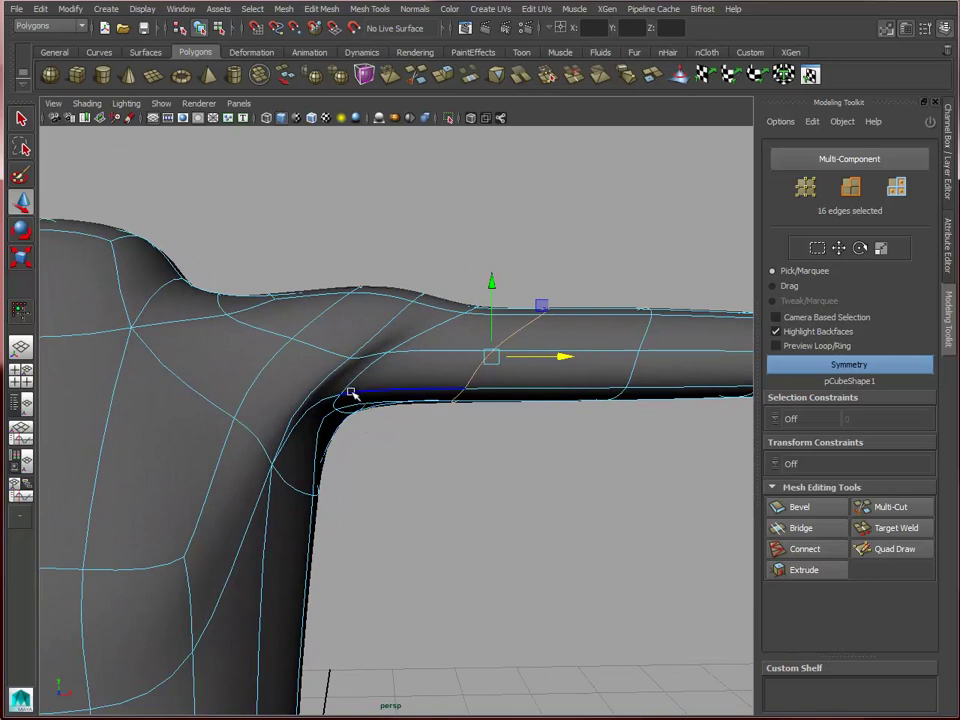
# Turn off the smooth preview, switch to vertex selection, and reposition the vertices at the front of the shoulder joints
pyautogui.click(335, 405)
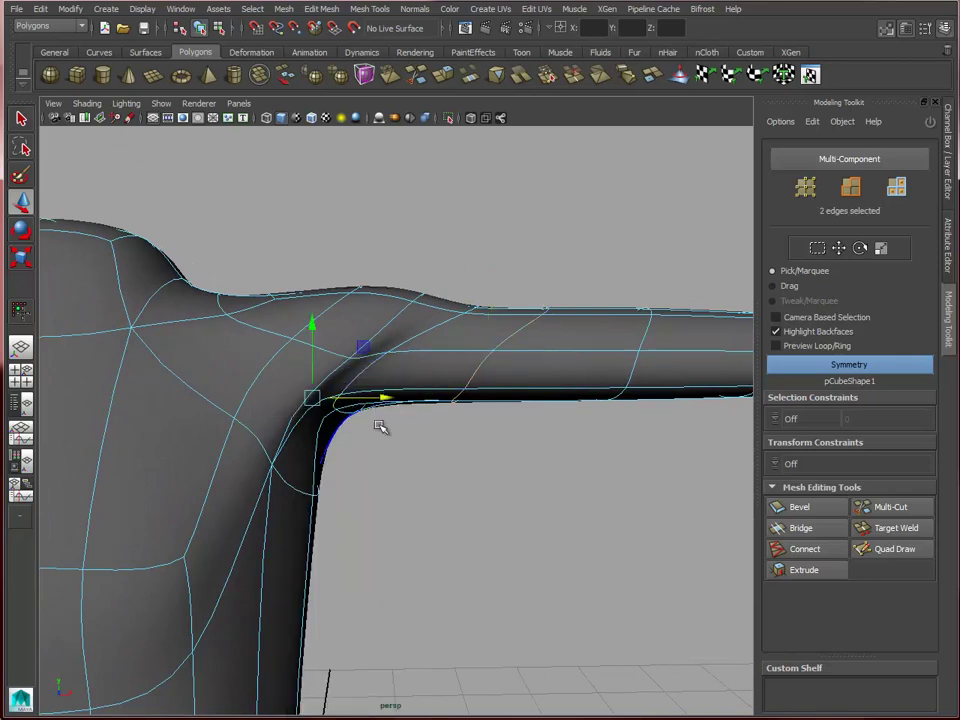
pyautogui.moveTo(379, 422)
pyautogui.keyDown('alt'); pyautogui.mouseDown()
pyautogui.moveTo(396, 360)
pyautogui.moveTo(384, 381)
pyautogui.moveTo(443, 392)
pyautogui.moveTo(398, 398)
pyautogui.moveTo(399, 381)
pyautogui.moveTo(429, 377)
pyautogui.moveTo(540, 429)
pyautogui.moveTo(415, 392)
pyautogui.moveTo(426, 395)
pyautogui.mouseUp(); pyautogui.keyUp('alt')
pyautogui.press('1')
pyautogui.press('F9')
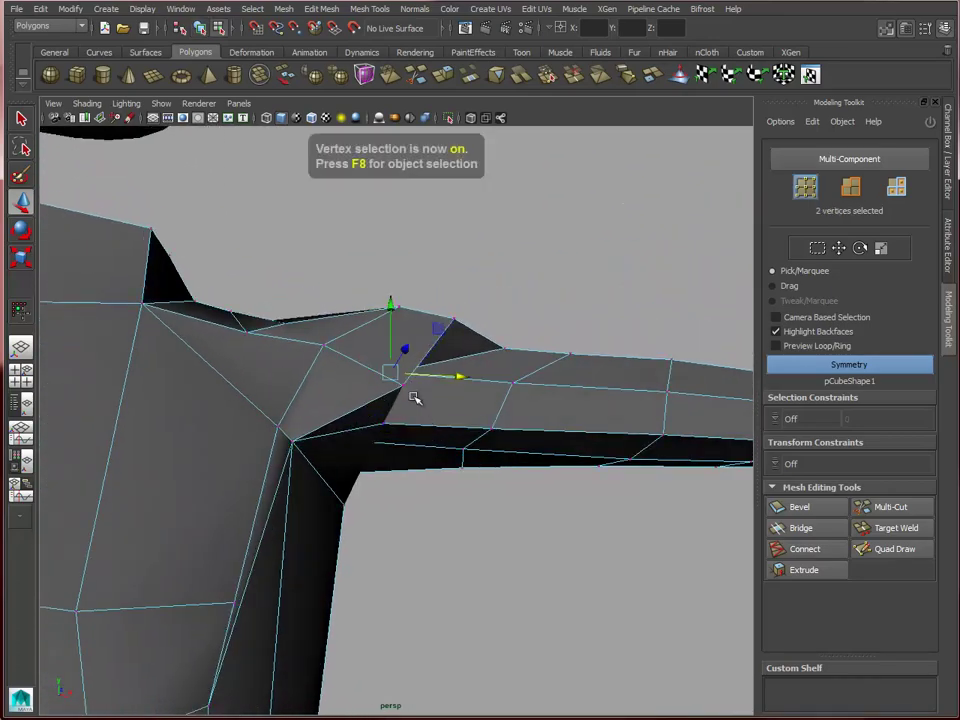
pyautogui.moveTo(426, 401)
pyautogui.keyDown('alt'); pyautogui.mouseDown()
pyautogui.moveTo(469, 410)
pyautogui.moveTo(445, 404)
pyautogui.mouseUp(); pyautogui.keyUp('alt')
pyautogui.moveTo(379, 402); pyautogui.dragTo(380, 374)
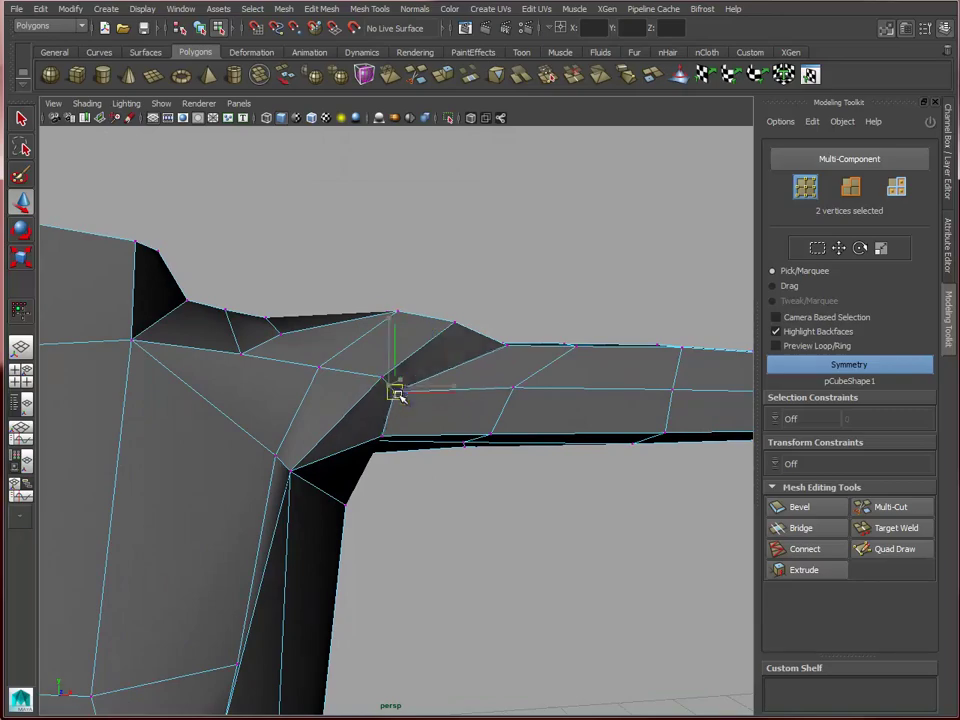
# Move the front armpit vertices where the chest meets the arms to reshape the armpit crease
pyautogui.keyDown('alt'); pyautogui.moveTo(410, 456); pyautogui.dragTo(337, 481); pyautogui.keyUp('alt')
pyautogui.click(262, 473)
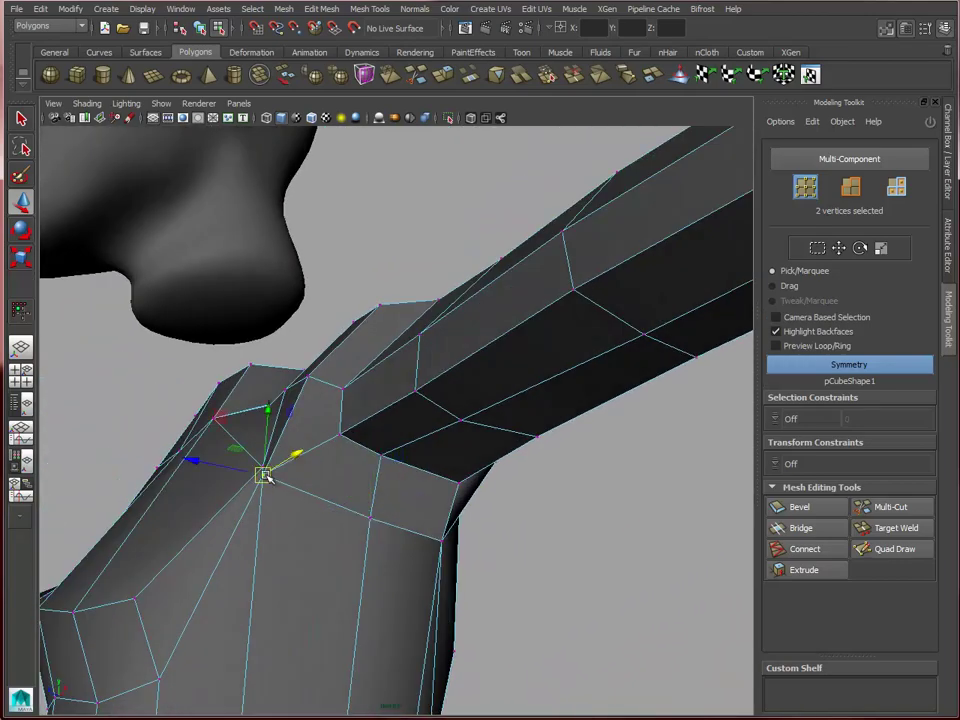
pyautogui.moveTo(262, 473); pyautogui.dragTo(288, 478)
pyautogui.keyDown('alt'); pyautogui.moveTo(381, 484); pyautogui.dragTo(560, 526); pyautogui.keyUp('alt')
pyautogui.keyDown('alt'); pyautogui.moveTo(258, 481); pyautogui.dragTo(395, 465); pyautogui.keyUp('alt')
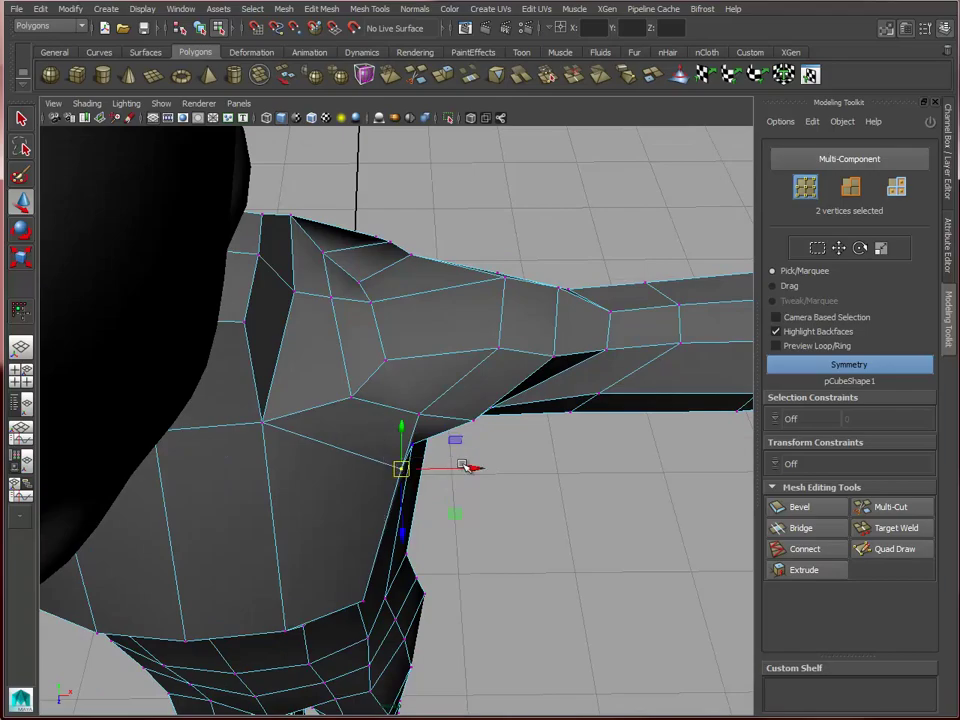
# Select the chest vertices and move them along the depth axis, then adjust the vertices under the armpits
pyautogui.keyDown('alt'); pyautogui.moveTo(464, 466); pyautogui.dragTo(343, 478); pyautogui.keyUp('alt')
pyautogui.keyDown('alt'); pyautogui.moveTo(301, 543); pyautogui.dragTo(221, 531); pyautogui.keyUp('alt')
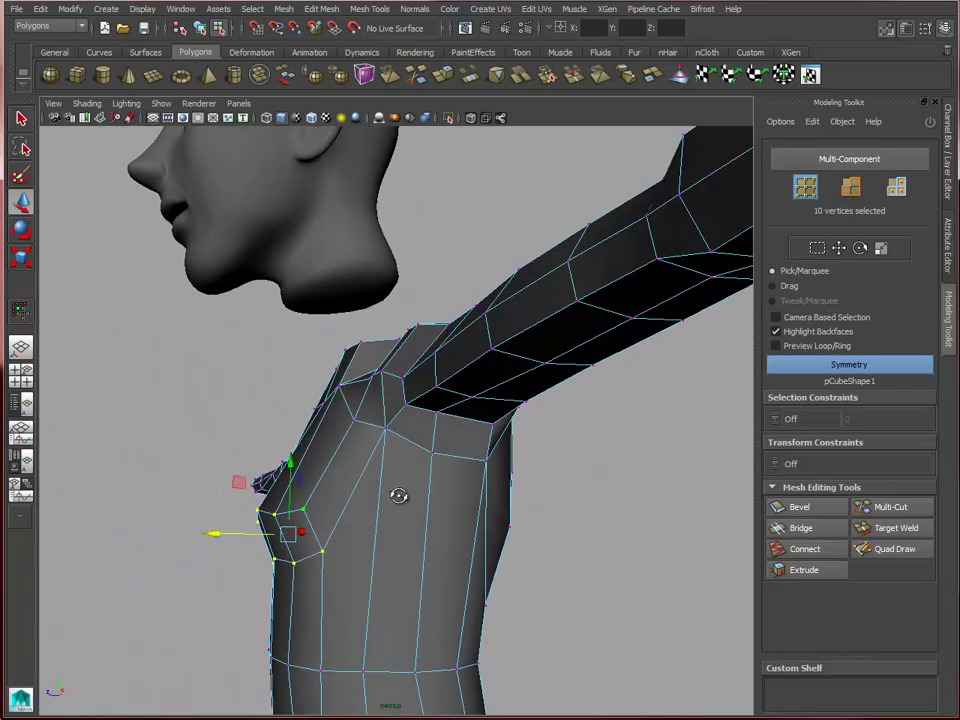
pyautogui.keyDown('alt'); pyautogui.moveTo(398, 496); pyautogui.dragTo(424, 404); pyautogui.keyUp('alt')
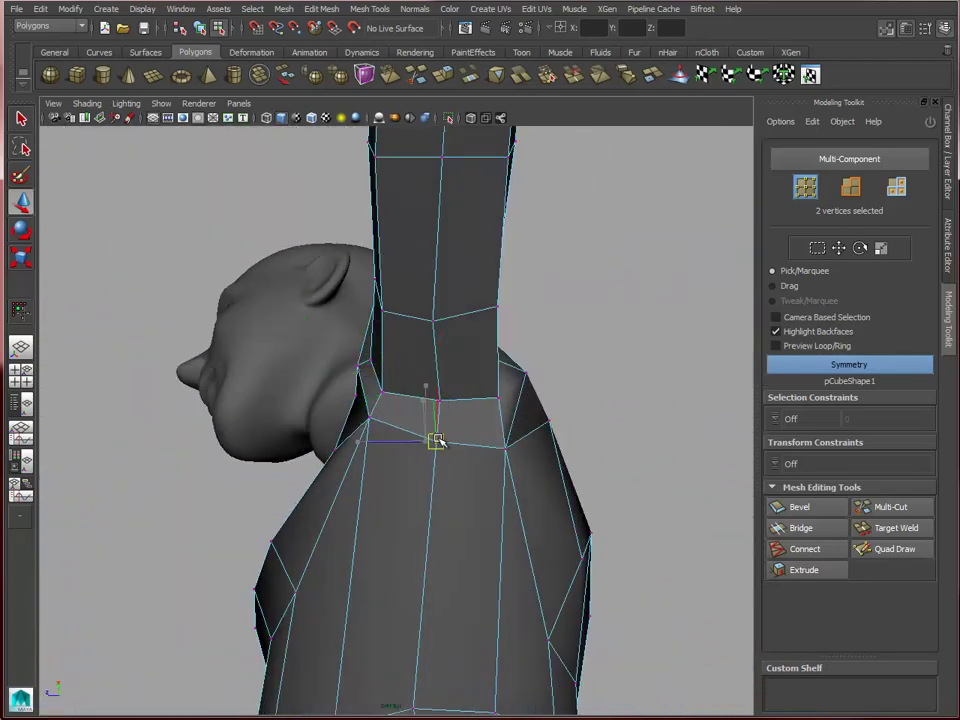
# Move the vertices on the sides of the torso below the armpits vertically to even out the horizontal edge loop
pyautogui.keyDown('alt'); pyautogui.moveTo(438, 441); pyautogui.dragTo(390, 527); pyautogui.keyUp('alt')
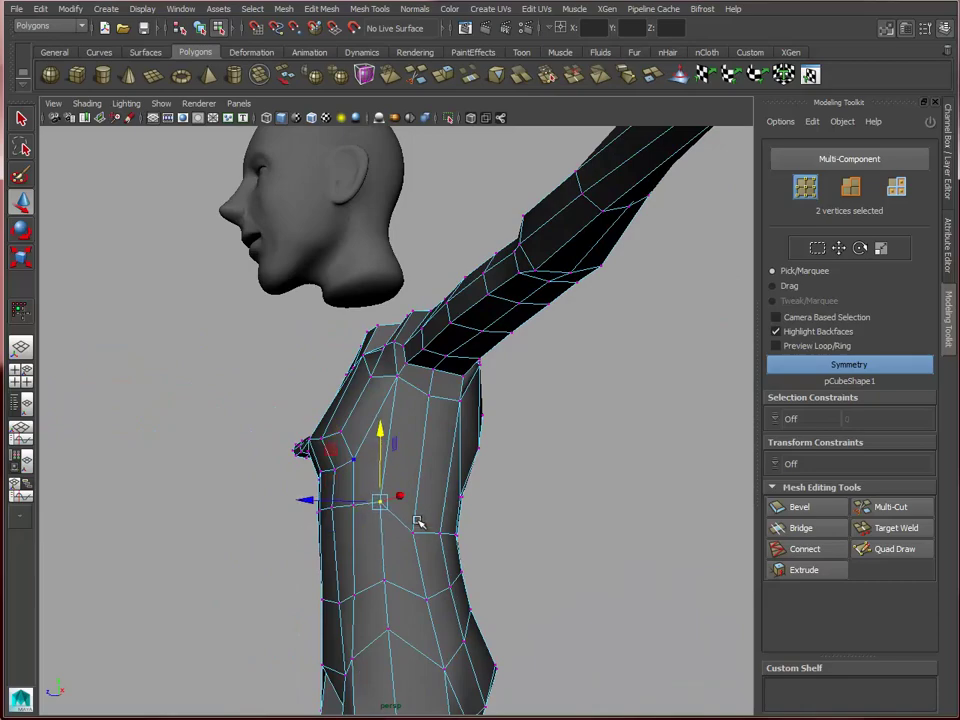
pyautogui.moveTo(419, 522)
pyautogui.keyDown('alt'); pyautogui.mouseDown()
pyautogui.moveTo(416, 478)
pyautogui.moveTo(426, 538)
pyautogui.mouseUp(); pyautogui.keyUp('alt')
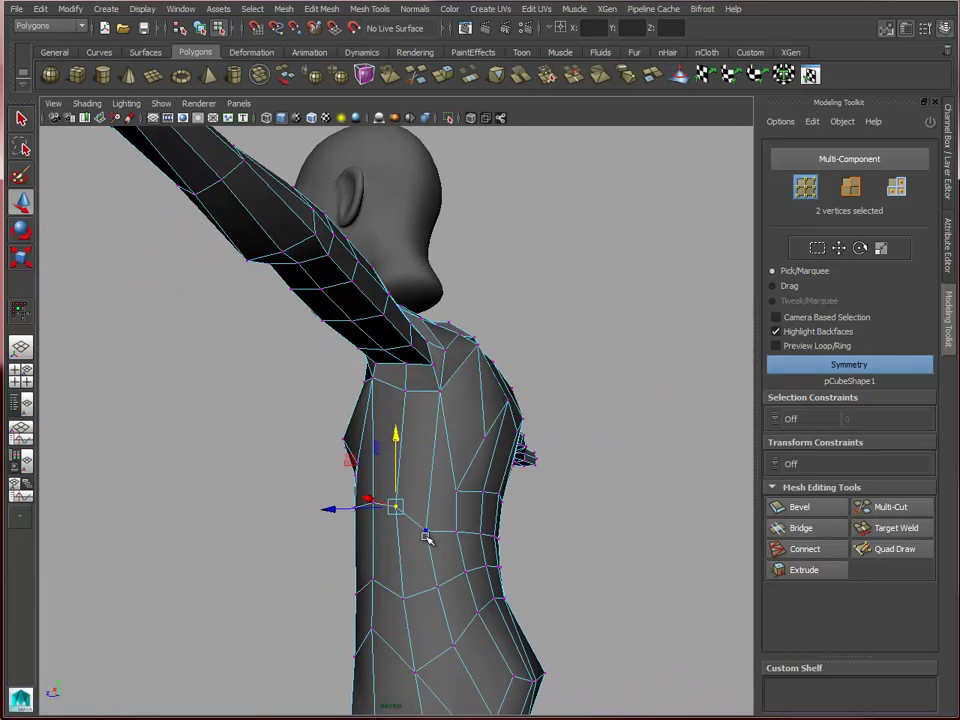
pyautogui.click(425, 534)
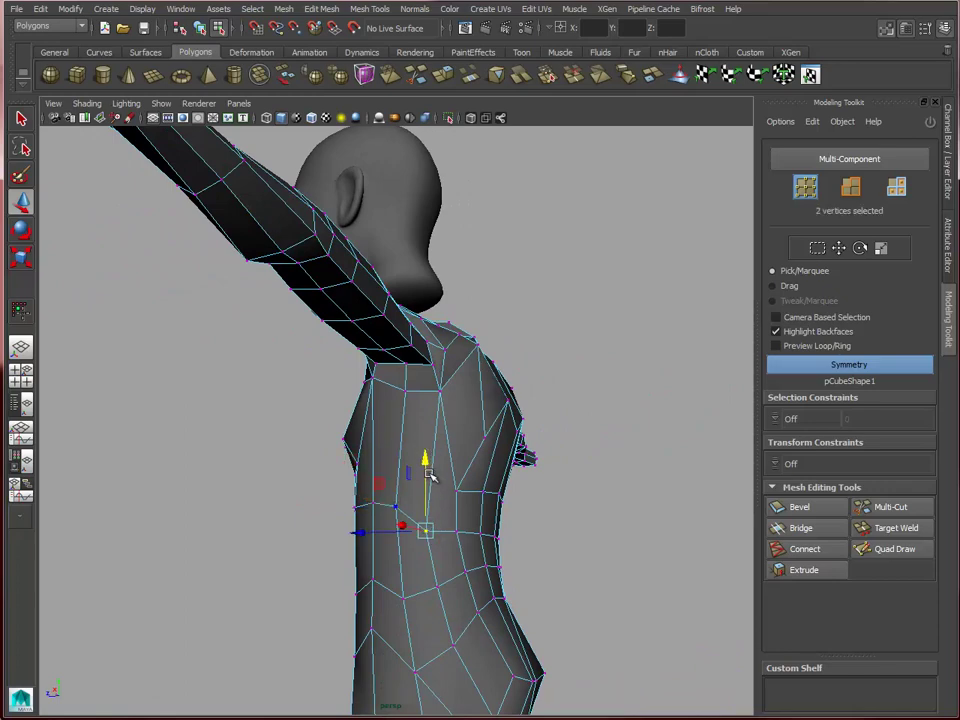
pyautogui.moveTo(424, 456); pyautogui.dragTo(425, 431)
pyautogui.keyDown('alt'); pyautogui.moveTo(489, 483); pyautogui.dragTo(511, 474); pyautogui.keyUp('alt')
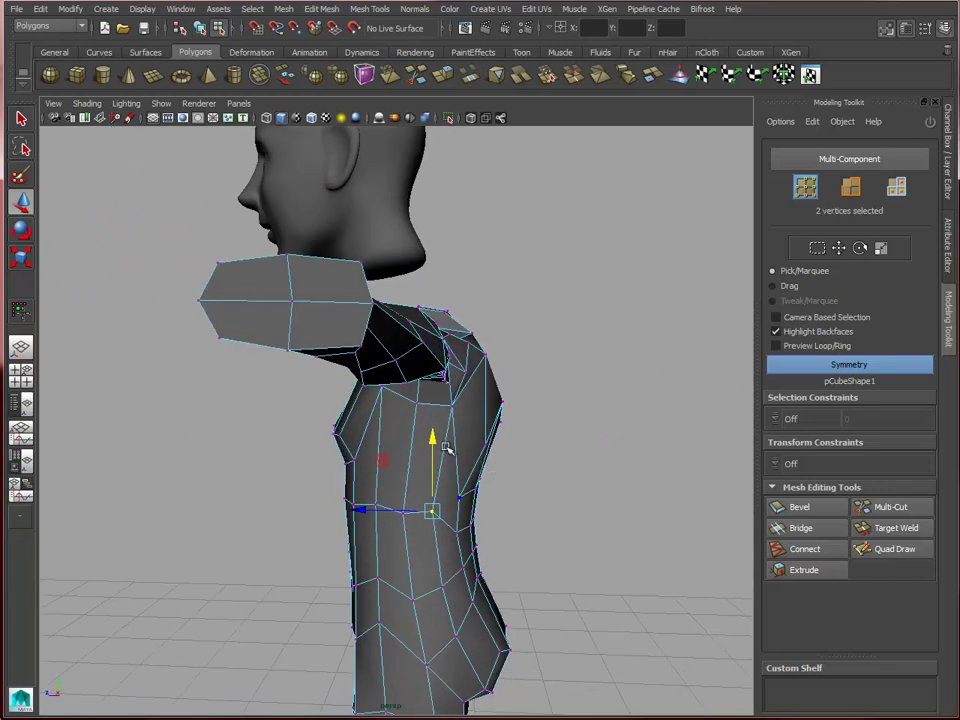
# Return to object selection, preview the body smoothed, and examine the back, shoulders and armpits
pyautogui.moveTo(463, 437); pyautogui.dragTo(525, 419, button='right')
pyautogui.keyDown('alt'); pyautogui.moveTo(486, 450); pyautogui.dragTo(300, 474); pyautogui.keyUp('alt')
pyautogui.press('3')
pyautogui.click(500, 494)
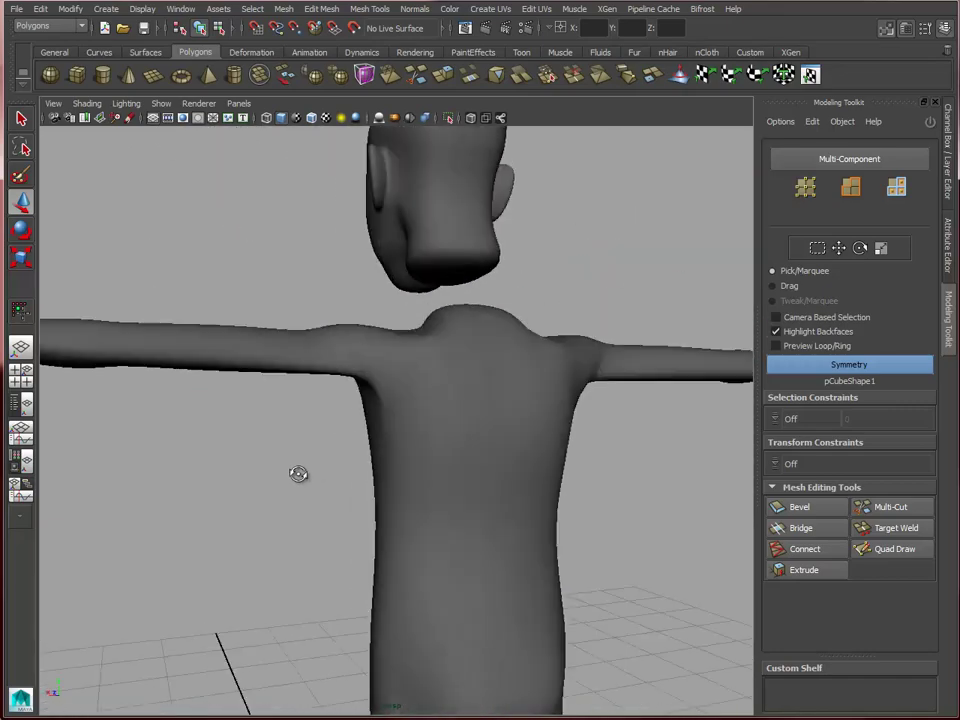
pyautogui.click(491, 467)
pyautogui.keyDown('alt'); pyautogui.moveTo(493, 467); pyautogui.dragTo(537, 404); pyautogui.keyUp('alt')
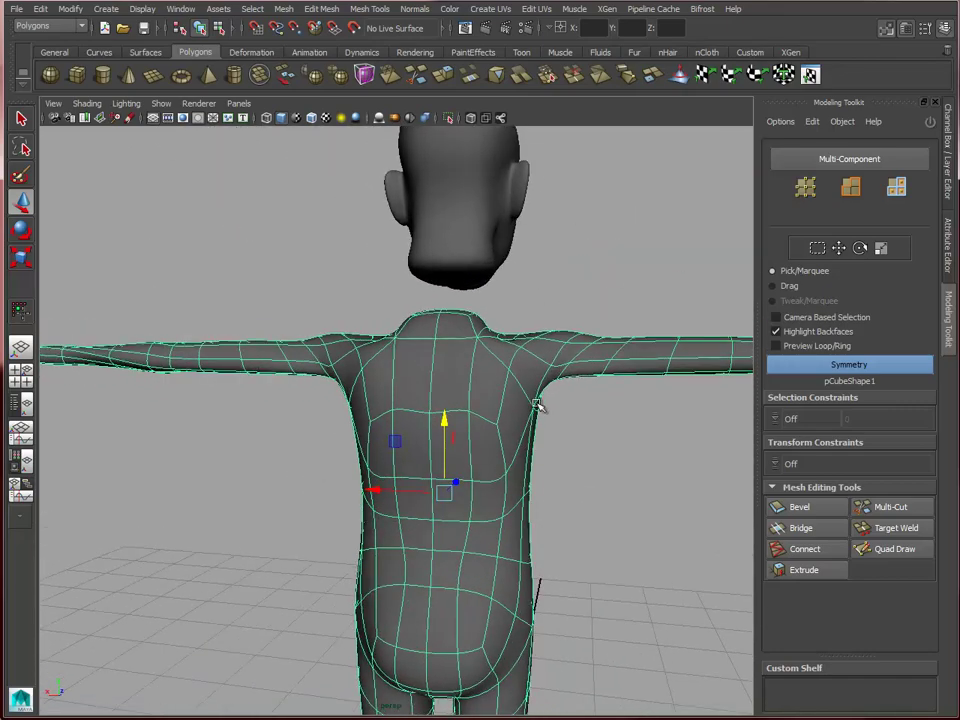
# Switch the body to vertex editing and adjust the vertices on the back below the shoulders and under the armpits
pyautogui.moveTo(510, 390); pyautogui.dragTo(478, 388, button='right')
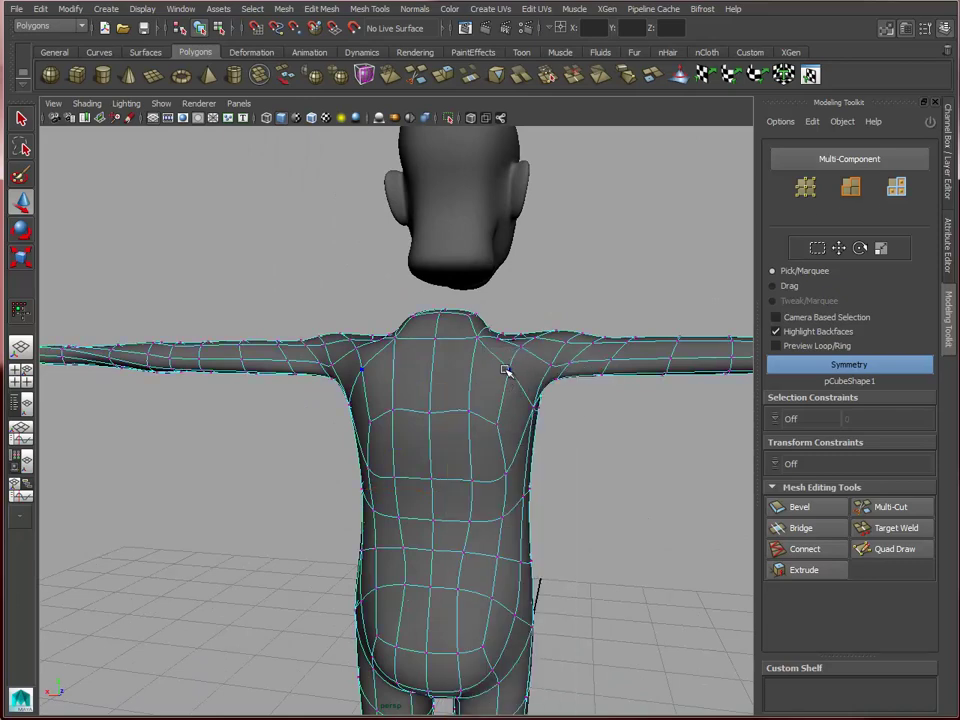
pyautogui.click(506, 371)
pyautogui.moveTo(513, 357); pyautogui.dragTo(536, 383)
pyautogui.hotkey('ctrl', 'z')
pyautogui.keyDown('alt'); pyautogui.moveTo(593, 418); pyautogui.dragTo(426, 400); pyautogui.keyUp('alt')
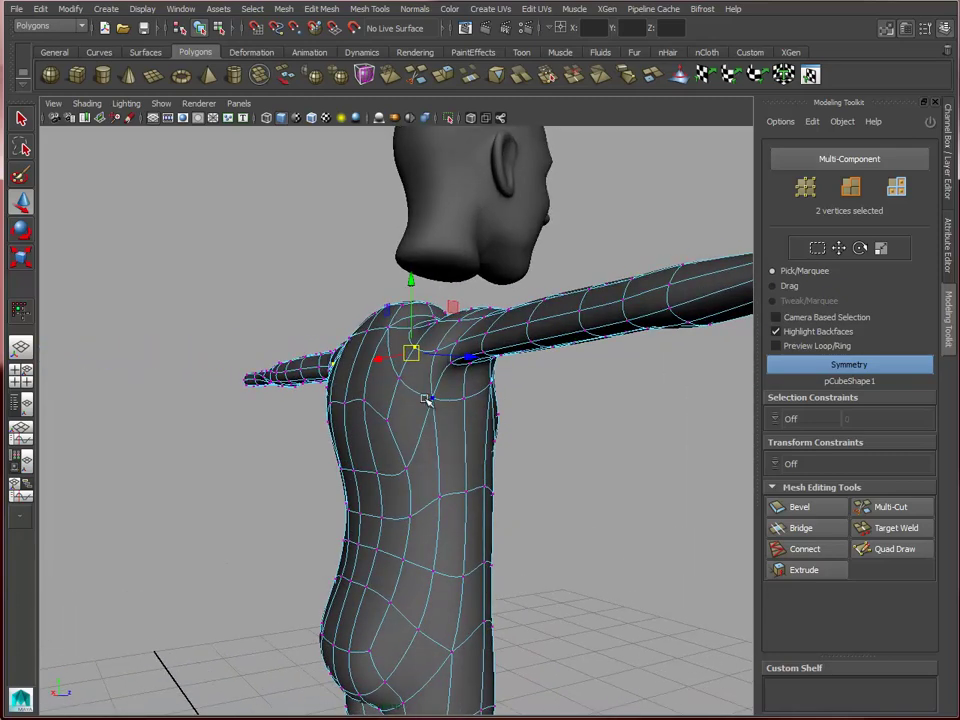
pyautogui.moveTo(435, 318); pyautogui.dragTo(436, 345)
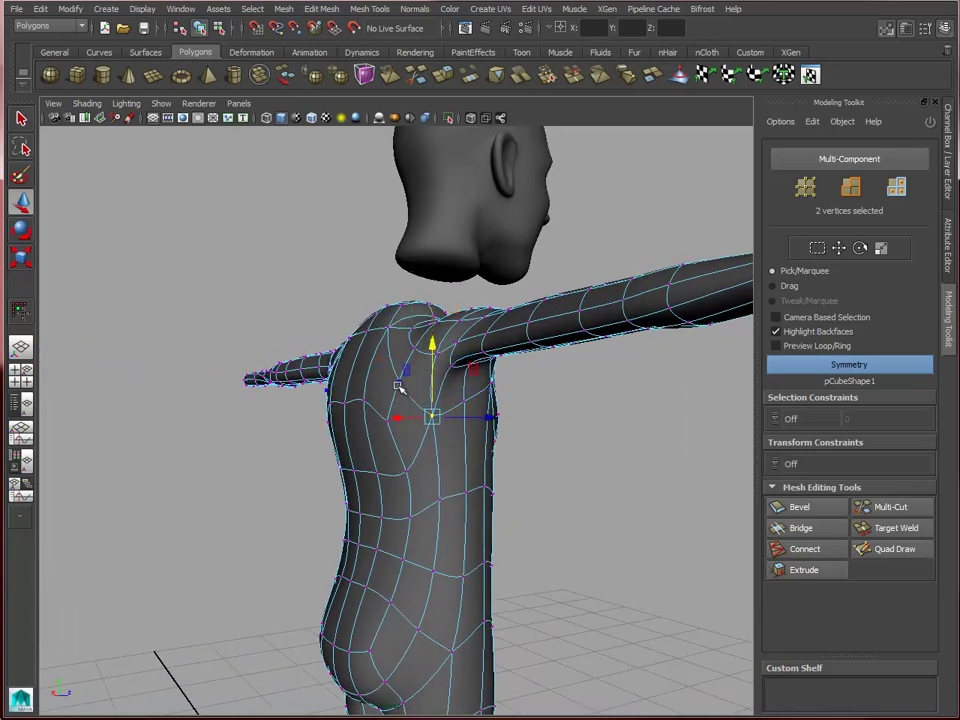
pyautogui.moveTo(431, 415); pyautogui.dragTo(405, 382)
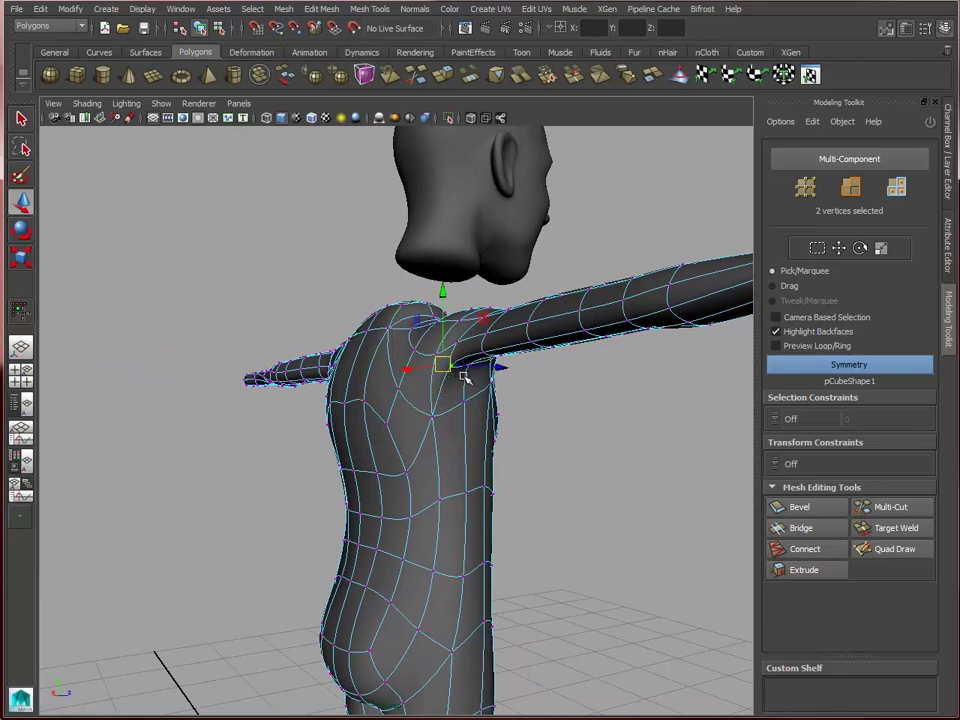
# Reposition the symmetrical pair of vertices where the rear underside of the arms meets the torso
pyautogui.keyDown('alt'); pyautogui.moveTo(463, 376); pyautogui.dragTo(439, 379); pyautogui.keyUp('alt')
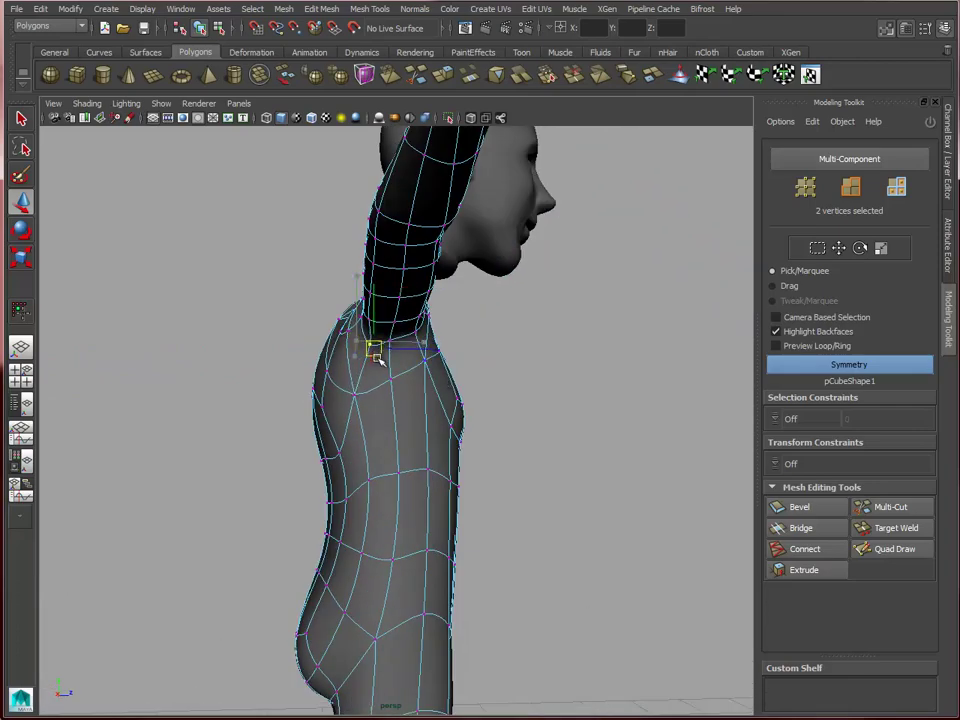
pyautogui.keyDown('alt'); pyautogui.moveTo(376, 360); pyautogui.dragTo(408, 430); pyautogui.keyUp('alt')
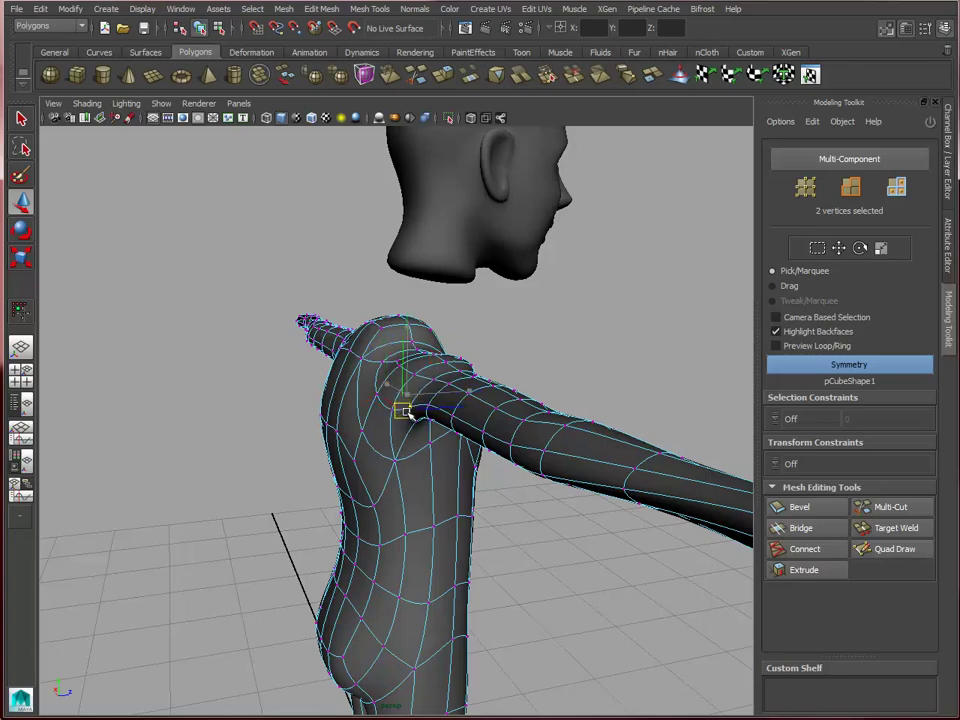
pyautogui.keyDown('alt'); pyautogui.moveTo(465, 413); pyautogui.dragTo(310, 408); pyautogui.keyUp('alt')
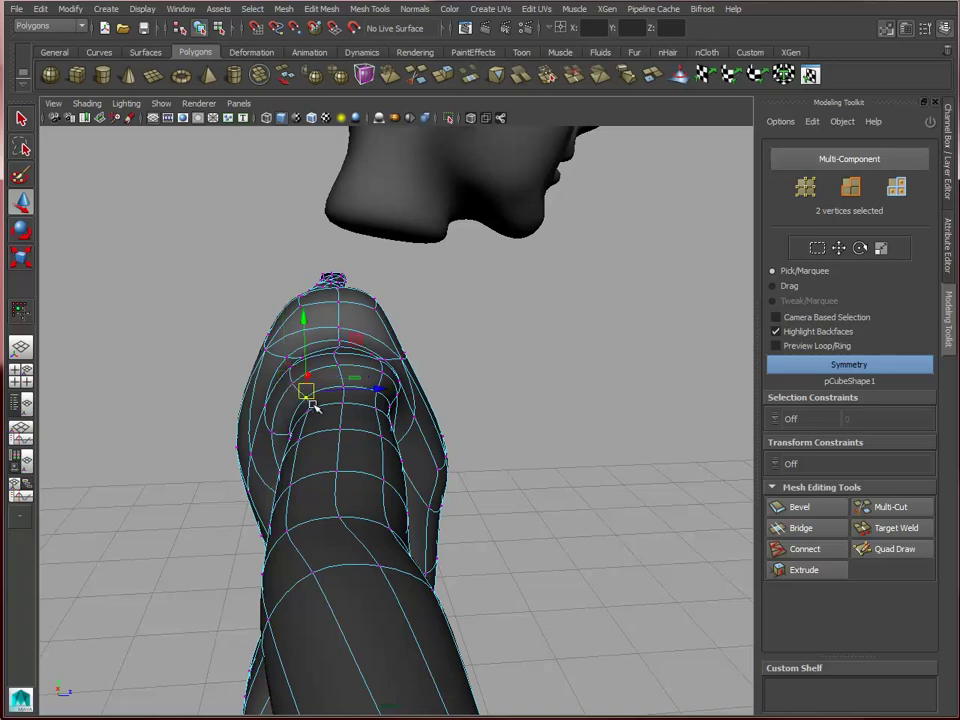
pyautogui.keyDown('alt'); pyautogui.moveTo(303, 393); pyautogui.dragTo(463, 381); pyautogui.keyUp('alt')
# Return to object selection, deselect the body, and examine the smoothed back, shoulders and arms
pyautogui.moveTo(432, 374); pyautogui.dragTo(497, 352, button='right')
pyautogui.moveTo(499, 336)
pyautogui.keyDown('alt'); pyautogui.mouseDown()
pyautogui.moveTo(489, 407)
pyautogui.moveTo(510, 350)
pyautogui.moveTo(441, 345)
pyautogui.moveTo(500, 320)
pyautogui.mouseUp(); pyautogui.keyUp('alt')
pyautogui.scroll(-4, 441, 345)
pyautogui.moveTo(514, 366); pyautogui.dragTo(474, 446)
pyautogui.click(490, 482)
pyautogui.keyDown('alt'); pyautogui.moveTo(575, 453); pyautogui.dragTo(439, 427); pyautogui.keyUp('alt')
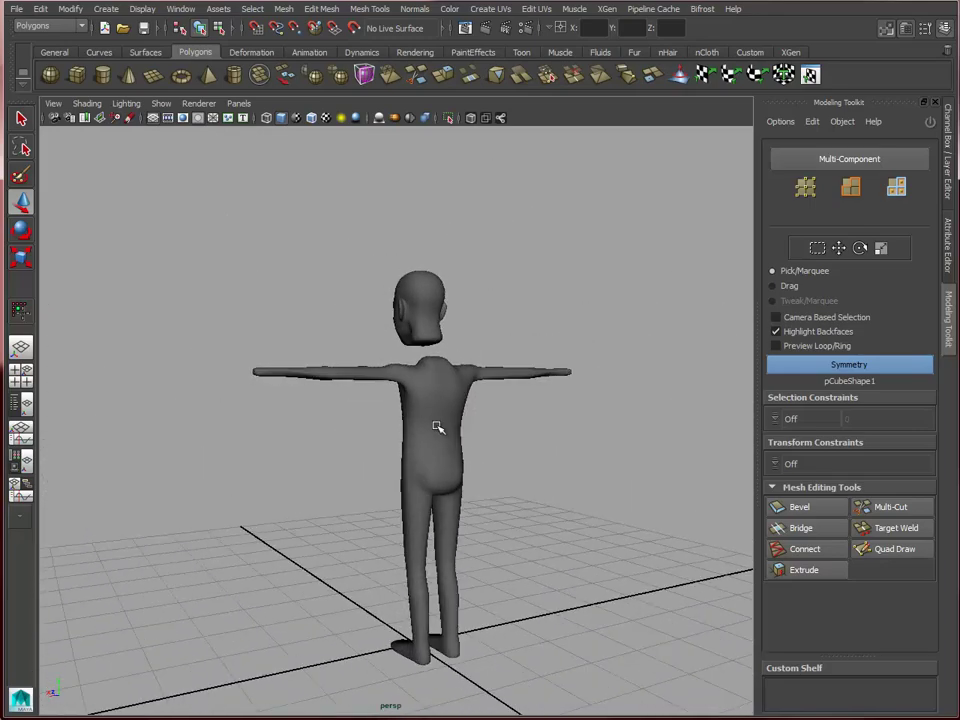
pyautogui.keyDown('alt'); pyautogui.moveTo(439, 427); pyautogui.dragTo(470, 450, button='right'); pyautogui.keyUp('alt')
pyautogui.keyDown('alt'); pyautogui.moveTo(470, 450); pyautogui.dragTo(510, 430); pyautogui.keyUp('alt')
pyautogui.keyDown('alt'); pyautogui.moveTo(510, 430); pyautogui.dragTo(574, 495, button='right'); pyautogui.keyUp('alt')
pyautogui.keyDown('alt'); pyautogui.moveTo(400, 460); pyautogui.dragTo(450, 450); pyautogui.keyUp('alt')
pyautogui.keyDown('alt'); pyautogui.moveTo(450, 450); pyautogui.dragTo(498, 534, button='right'); pyautogui.keyUp('alt')
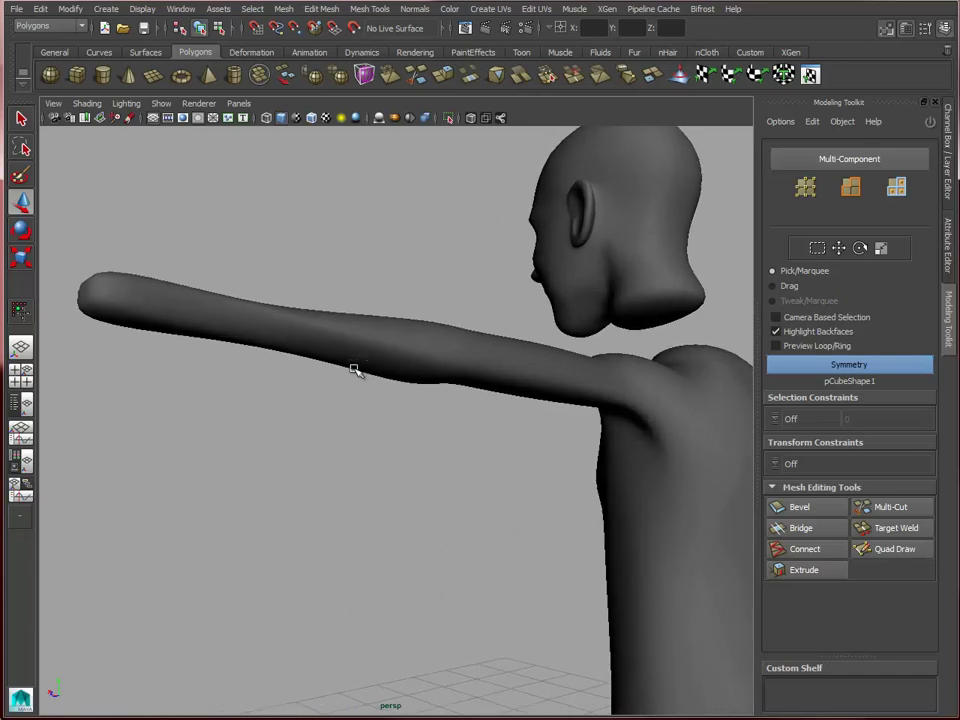
# Move the forearm vertices vertically to round the forearms, and adjust the vertices near the elbows along the depth axis
pyautogui.click(356, 370)
pyautogui.keyDown('alt'); pyautogui.moveTo(352, 374); pyautogui.dragTo(322, 397); pyautogui.keyUp('alt')
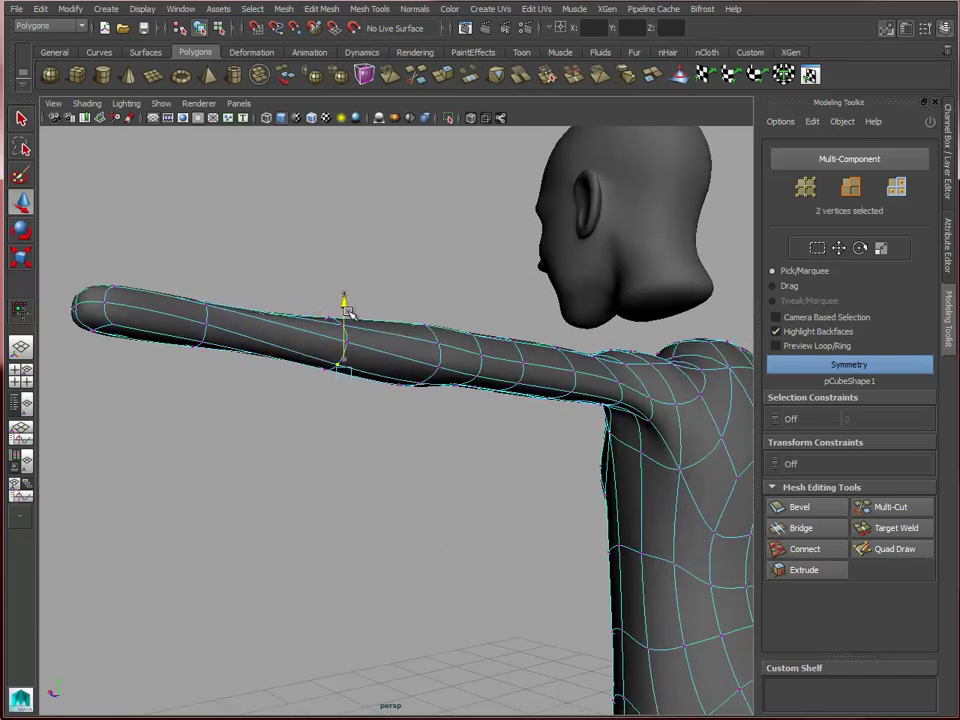
pyautogui.click(340, 327)
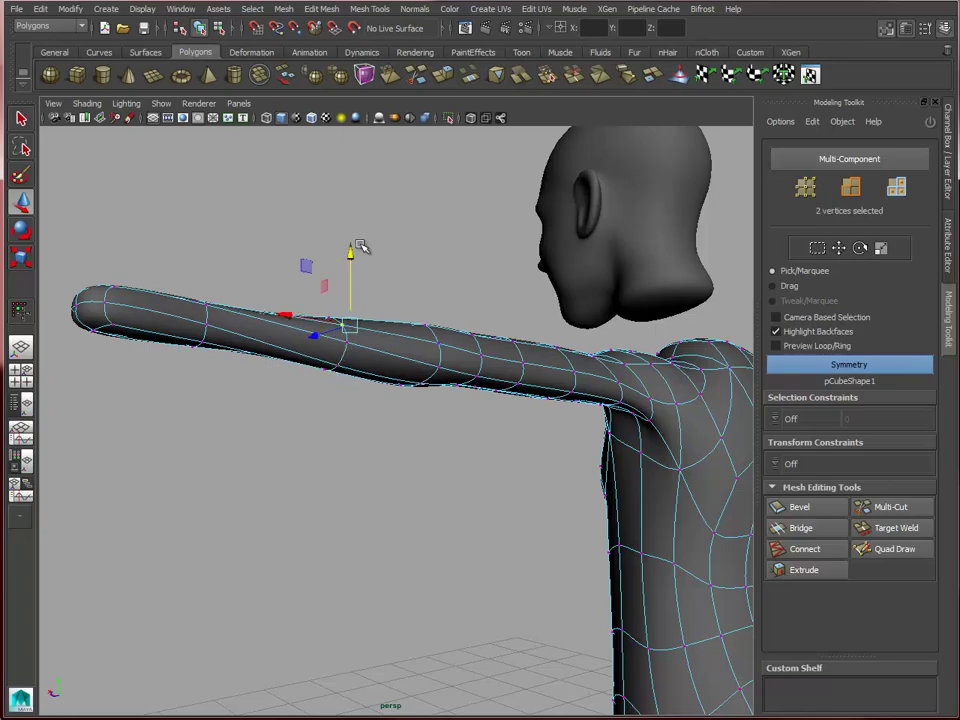
pyautogui.moveTo(352, 256); pyautogui.dragTo(358, 233)
pyautogui.keyDown('alt'); pyautogui.moveTo(480, 330); pyautogui.dragTo(343, 433); pyautogui.keyUp('alt')
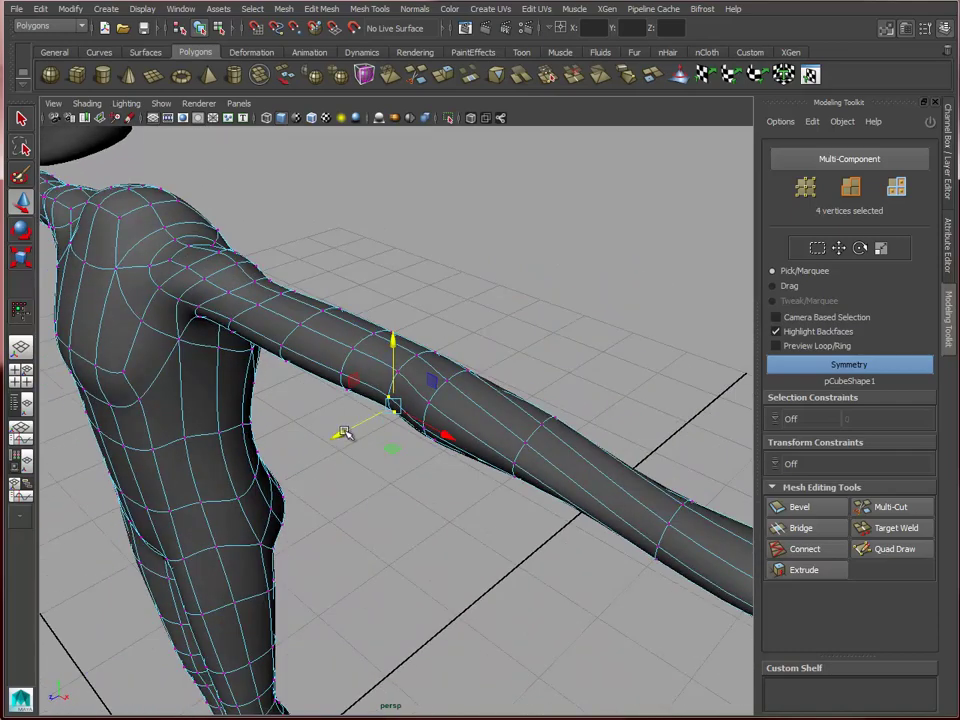
# Return to object selection and examine the whole smoothed body from the front and side, selected and deselected
pyautogui.click(488, 304)
pyautogui.keyDown('alt'); pyautogui.moveTo(488, 304); pyautogui.dragTo(508, 328); pyautogui.keyUp('alt')
pyautogui.keyDown('alt'); pyautogui.moveTo(508, 328); pyautogui.dragTo(424, 321, button='right'); pyautogui.keyUp('alt')
pyautogui.keyDown('alt'); pyautogui.moveTo(424, 321); pyautogui.dragTo(385, 389); pyautogui.keyUp('alt')
pyautogui.moveTo(373, 388); pyautogui.dragTo(439, 369, button='right')
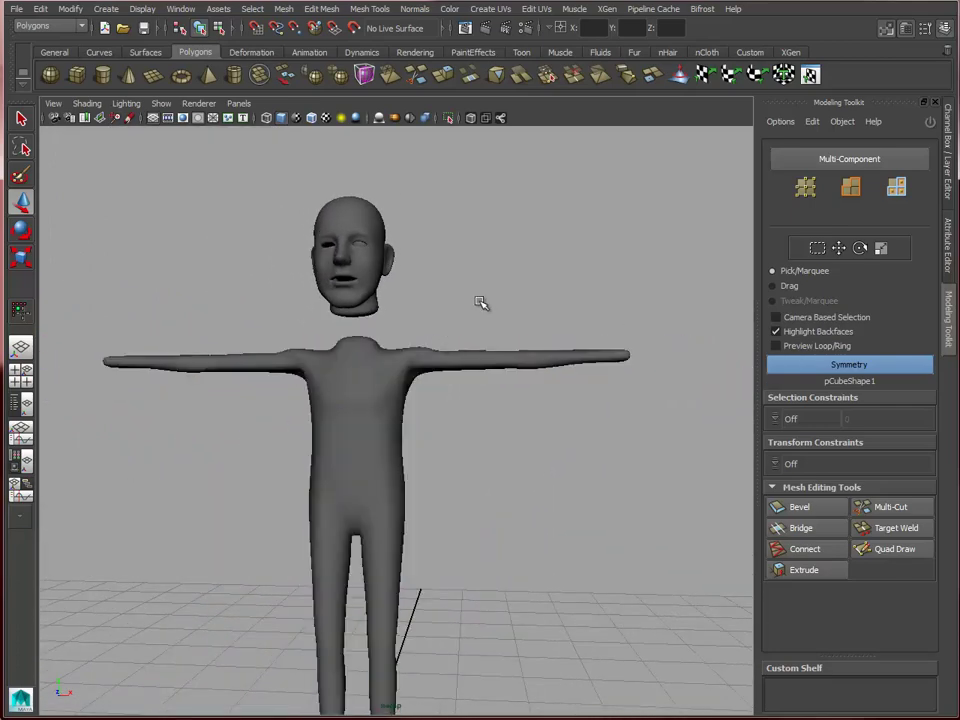
pyautogui.keyDown('alt'); pyautogui.moveTo(482, 302); pyautogui.dragTo(345, 438); pyautogui.keyUp('alt')
pyautogui.click(444, 375)
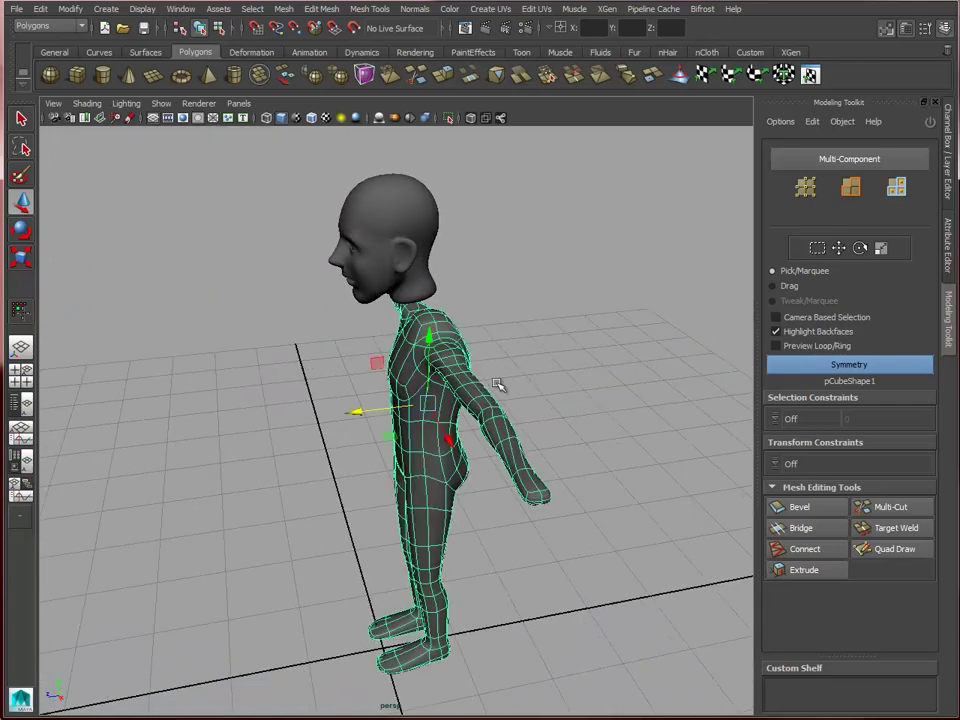
pyautogui.keyDown('alt'); pyautogui.moveTo(499, 386); pyautogui.dragTo(622, 352); pyautogui.keyUp('alt')
pyautogui.click(522, 527)
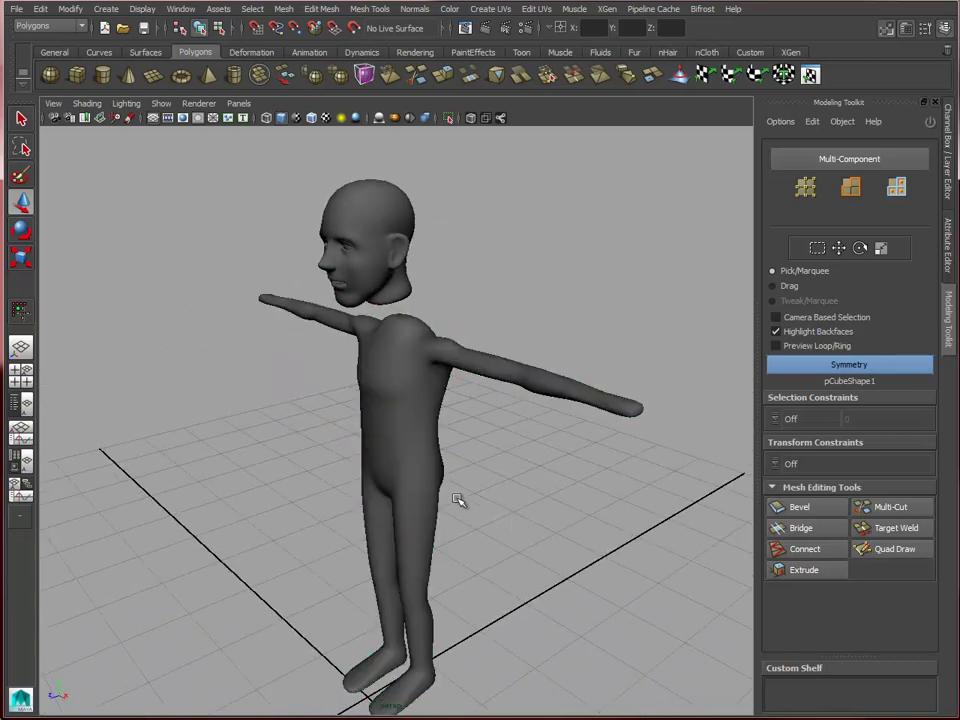
pyautogui.keyDown('alt'); pyautogui.moveTo(456, 499); pyautogui.dragTo(497, 427); pyautogui.keyUp('alt')
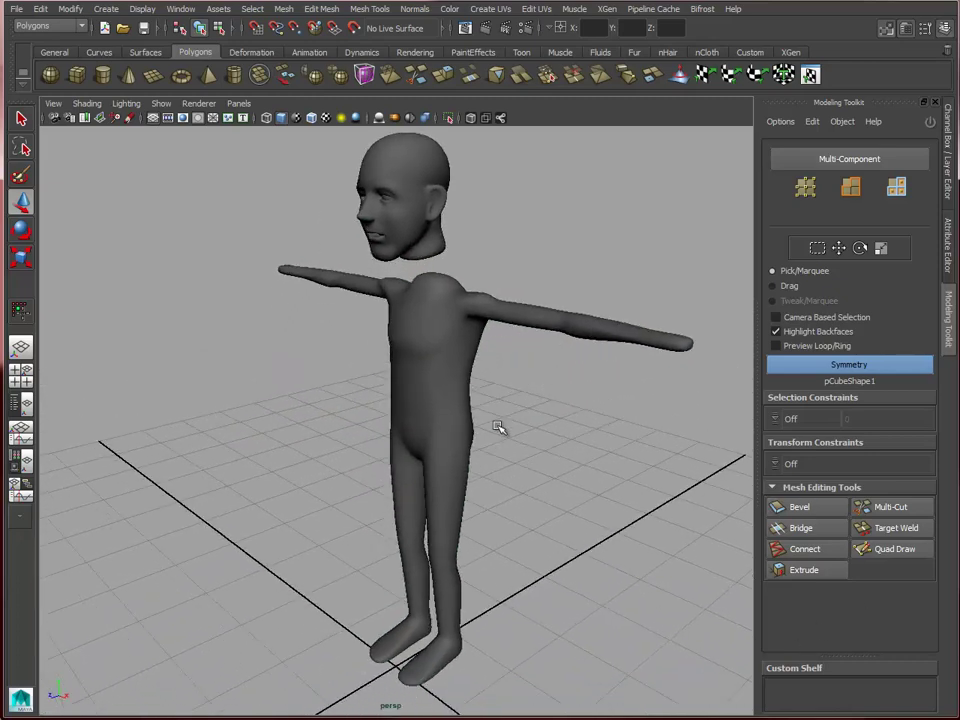
# Select the body mesh, delete its construction history, and deselect it
pyautogui.click(580, 308)
pyautogui.click(40, 9)
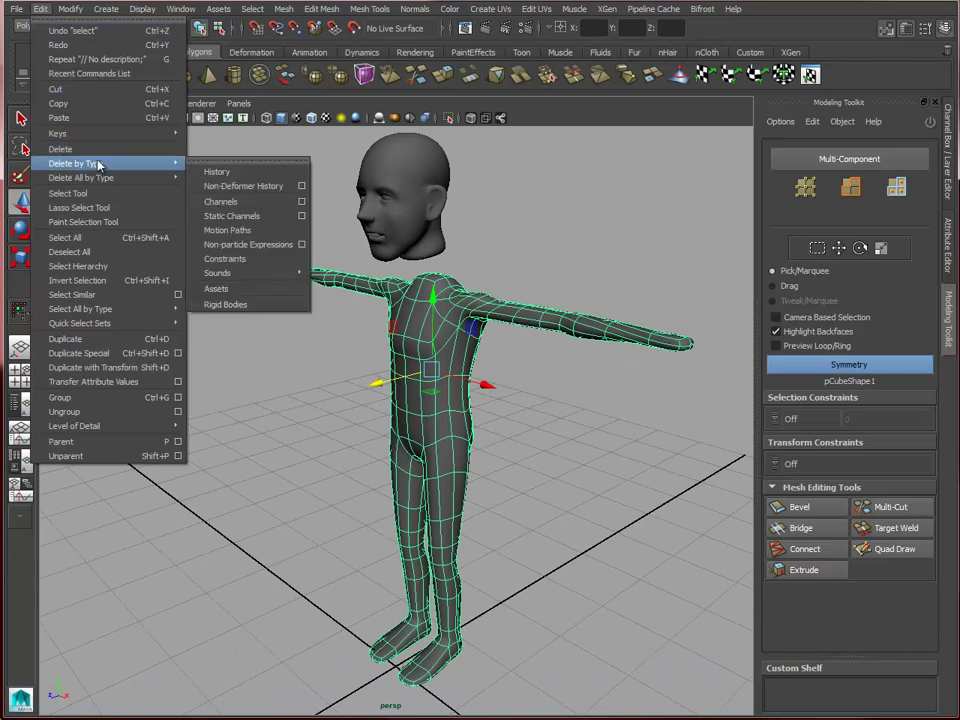
pyautogui.moveTo(131, 161)
pyautogui.click(205, 171)
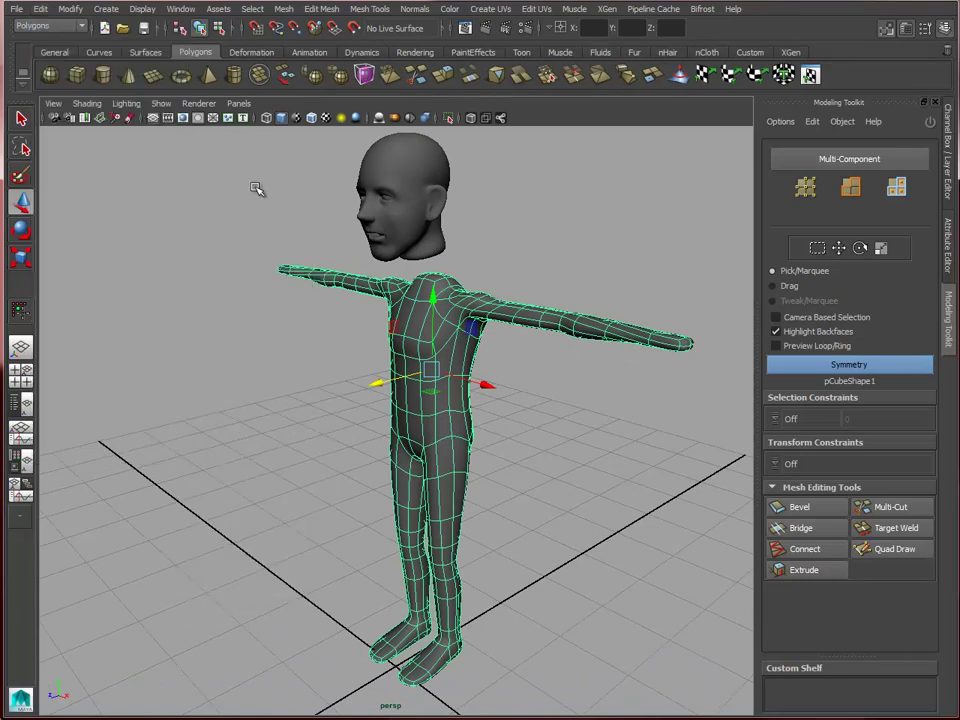
pyautogui.click(520, 232)
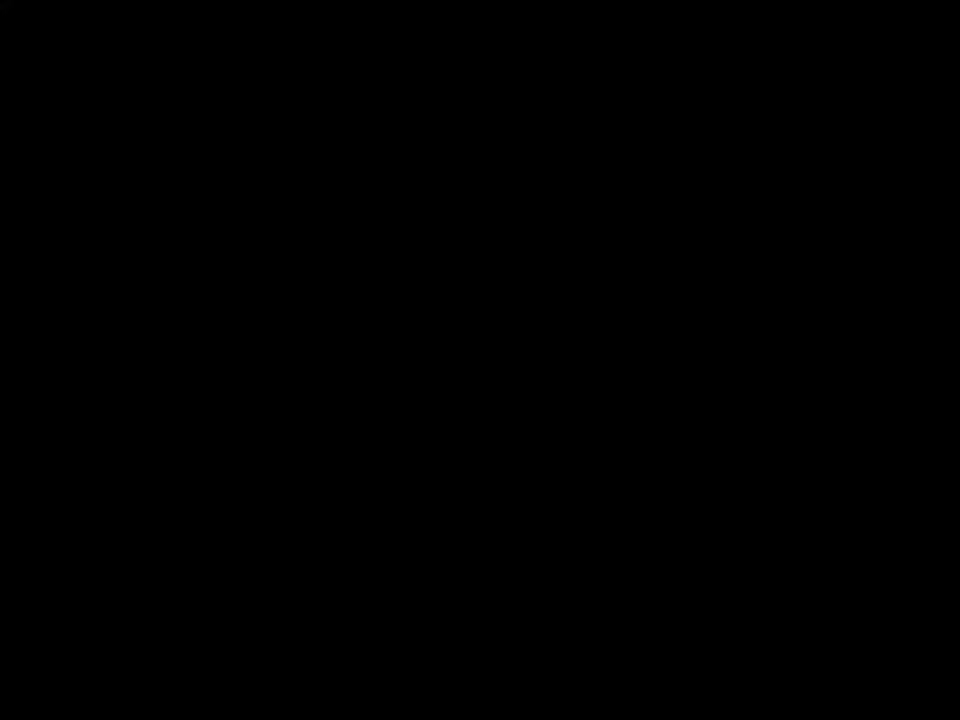